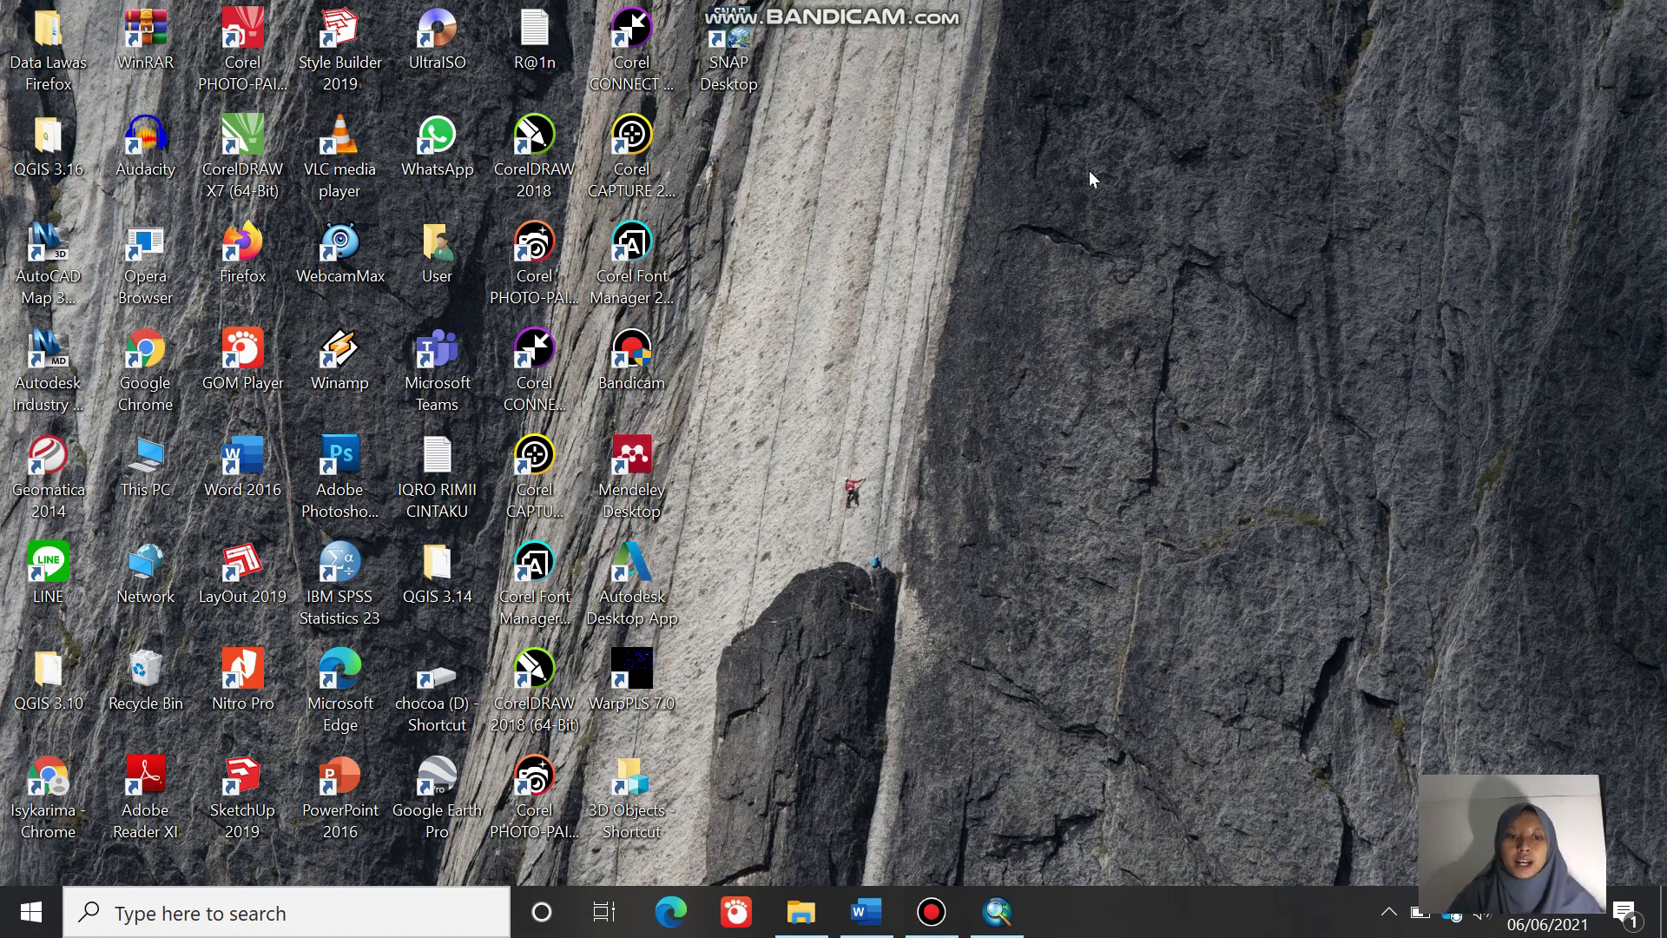
# Step: Search Windows for the ArcMap application and close the search results
pyautogui.click(319, 922)
pyautogui.write('arc')
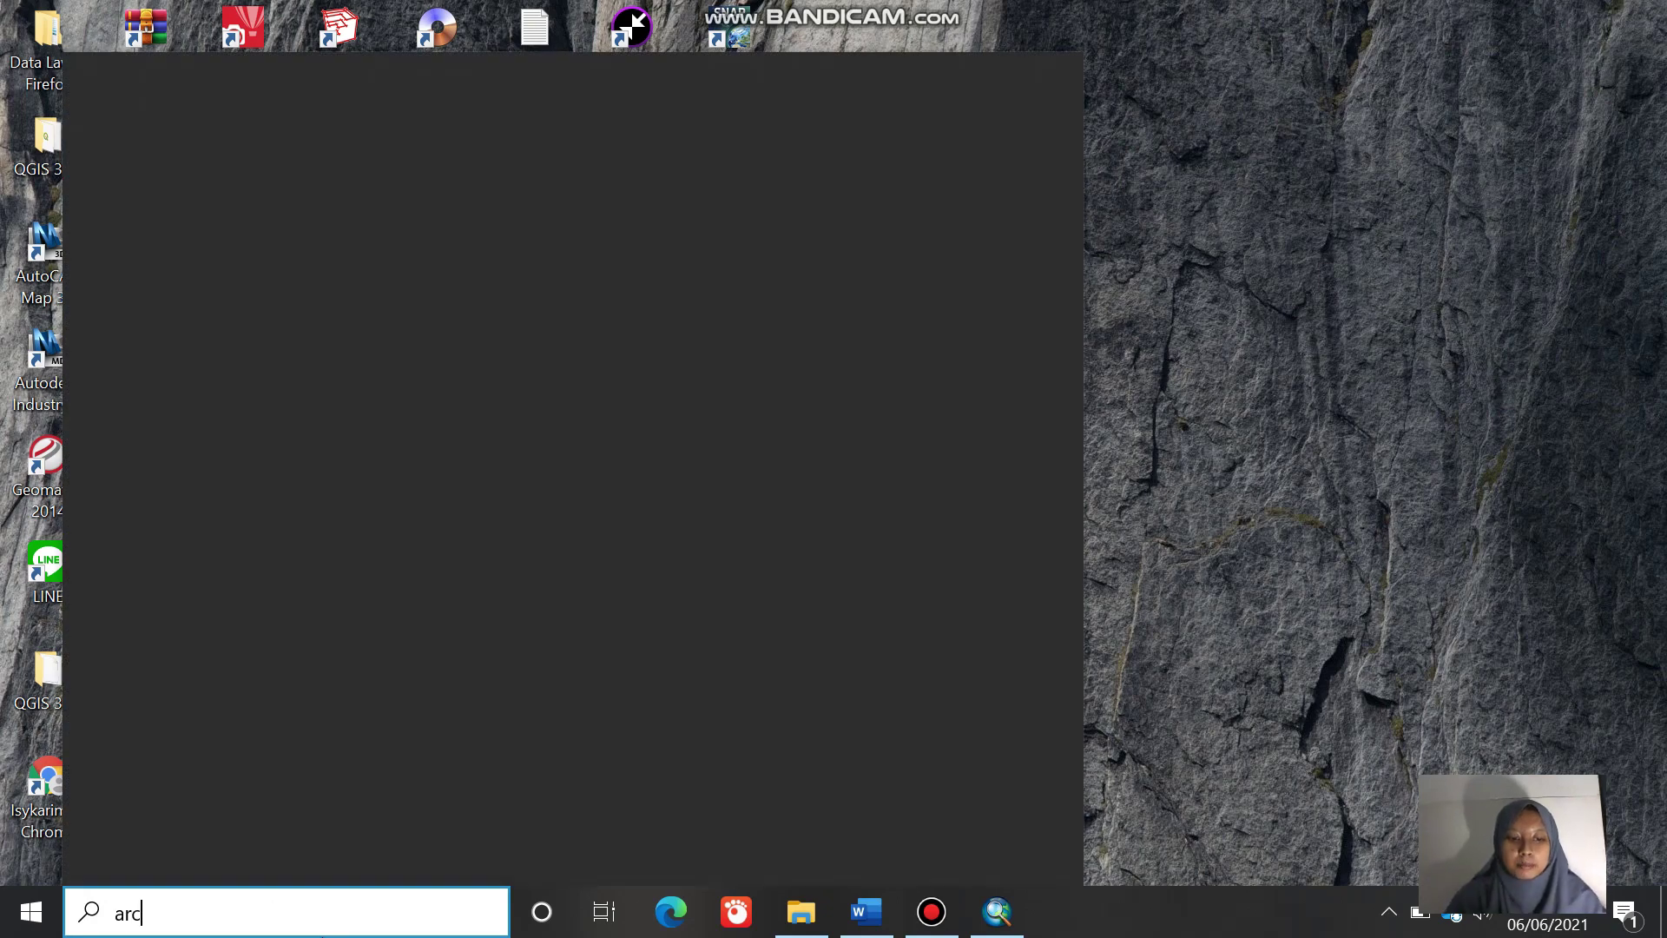
pyautogui.write('m')
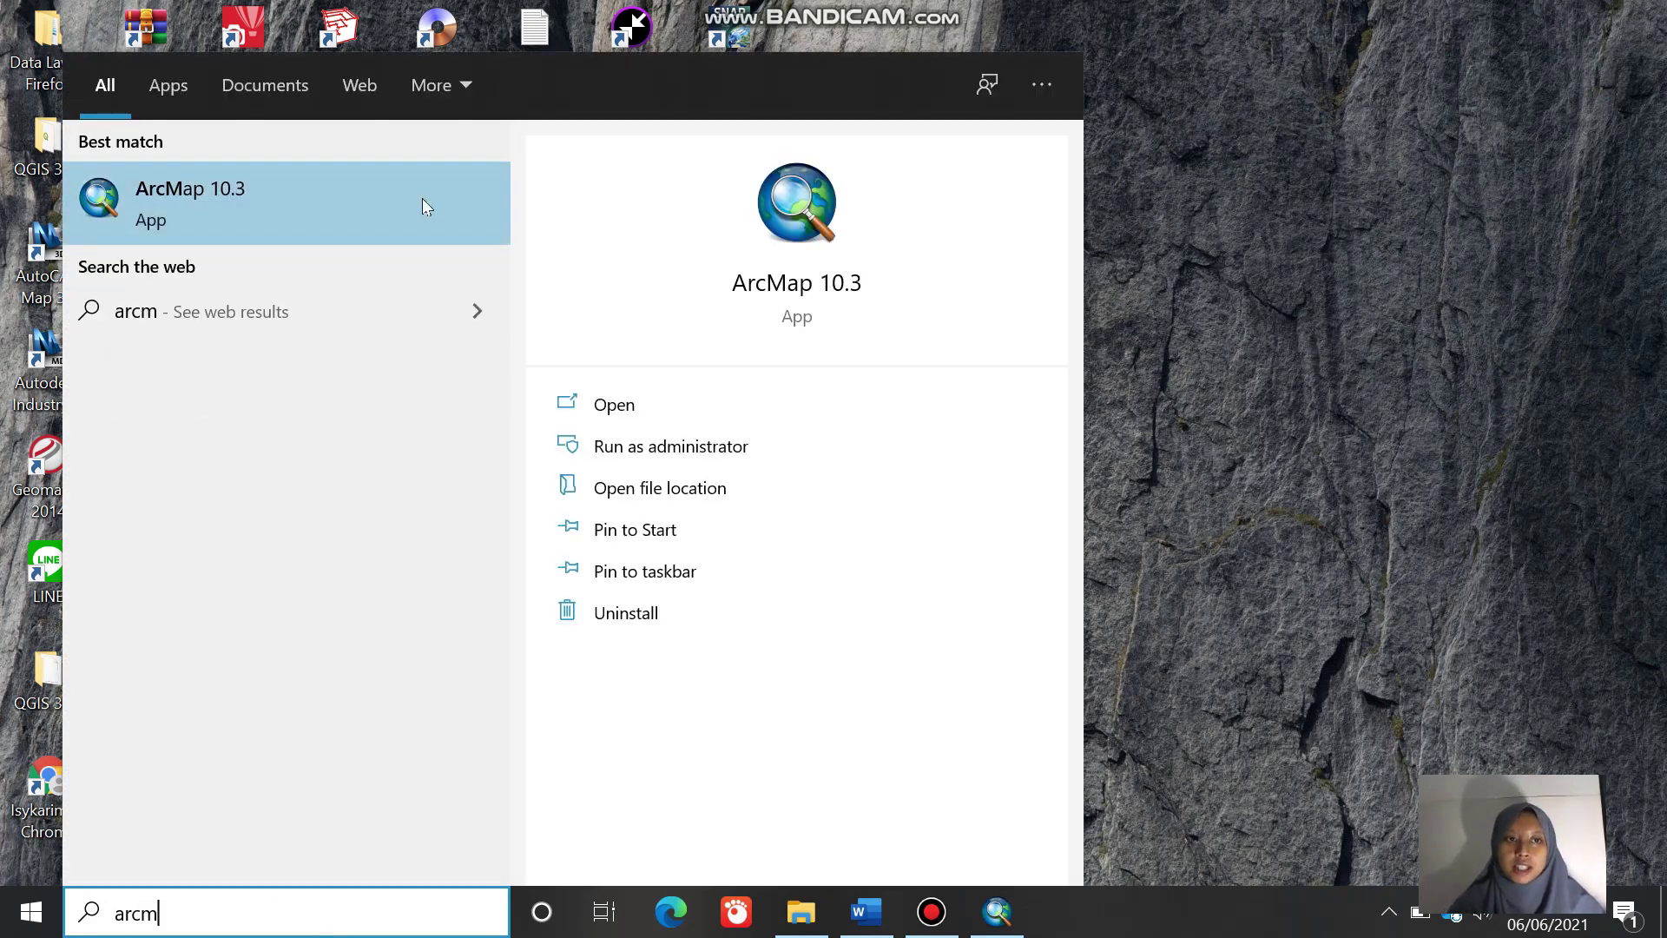
pyautogui.click(1352, 359)
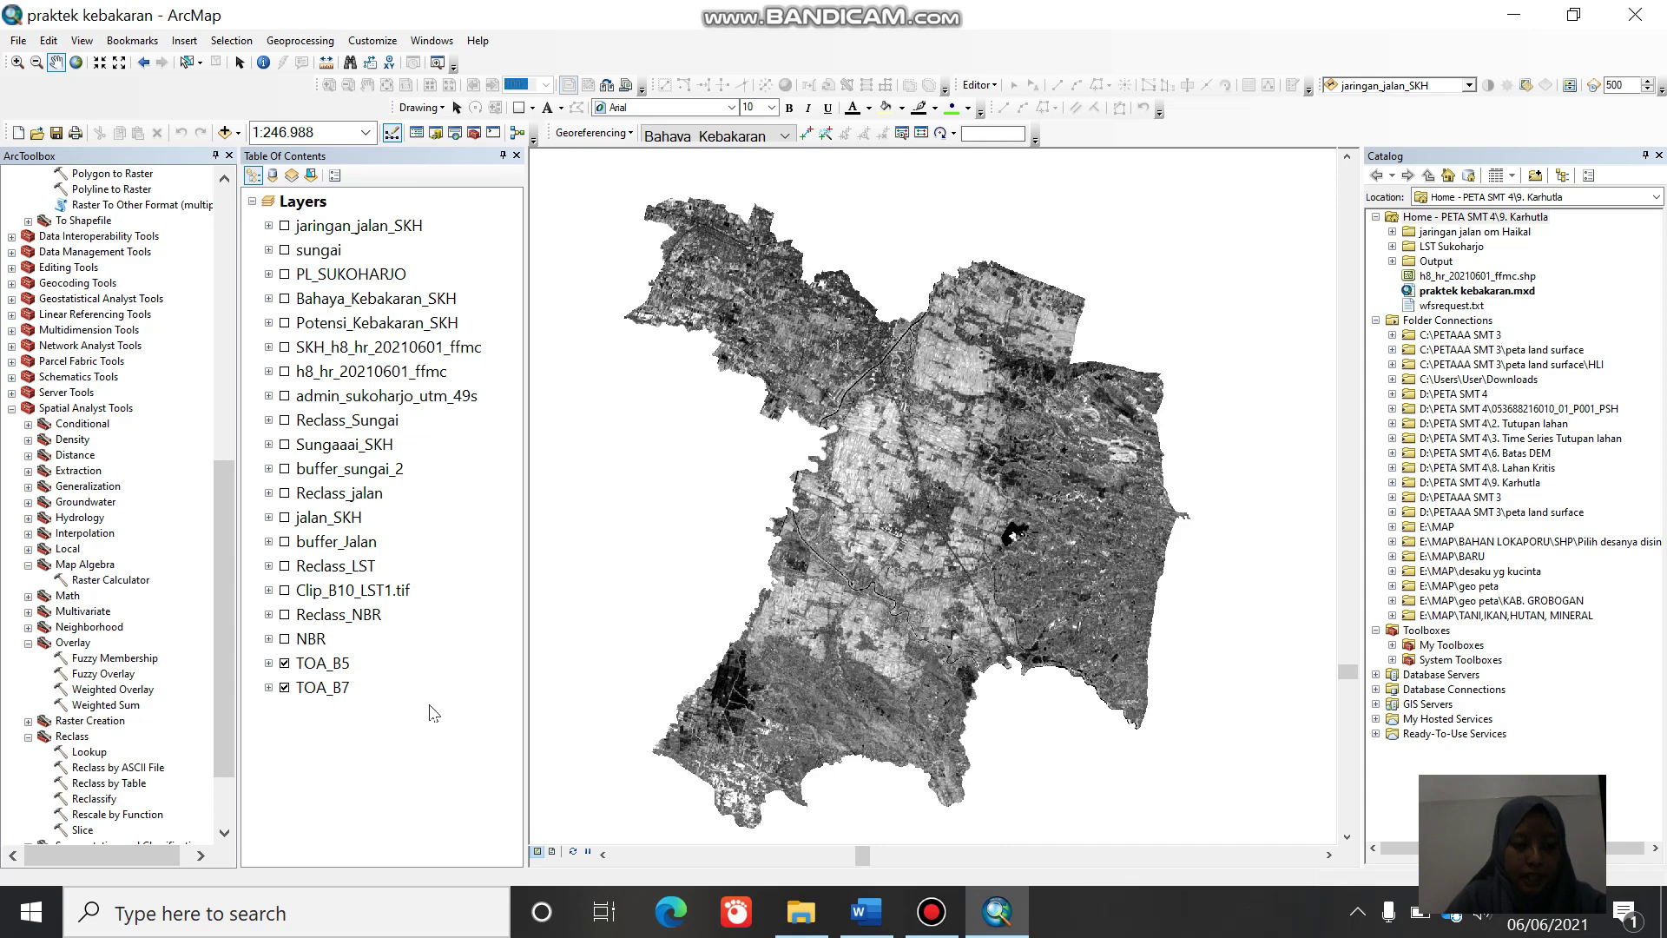
# Step: Highlight the TOA_B7, TOA_B5 and NBR layers one after another in the layer list
pyautogui.click(314, 693)
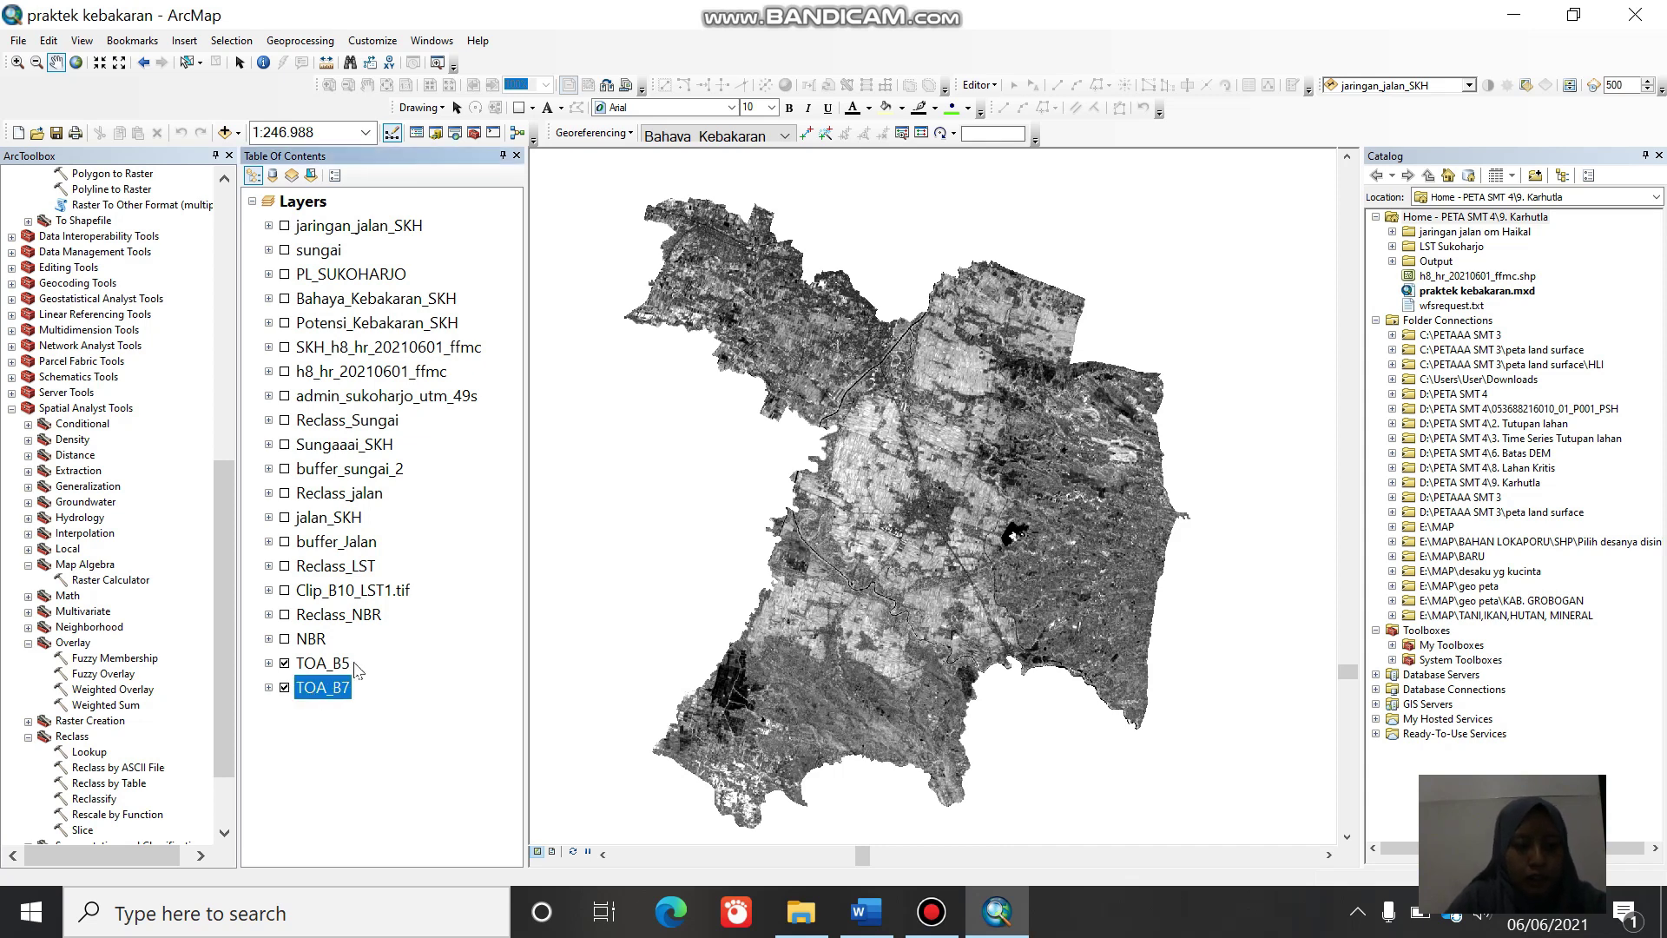
pyautogui.click(353, 663)
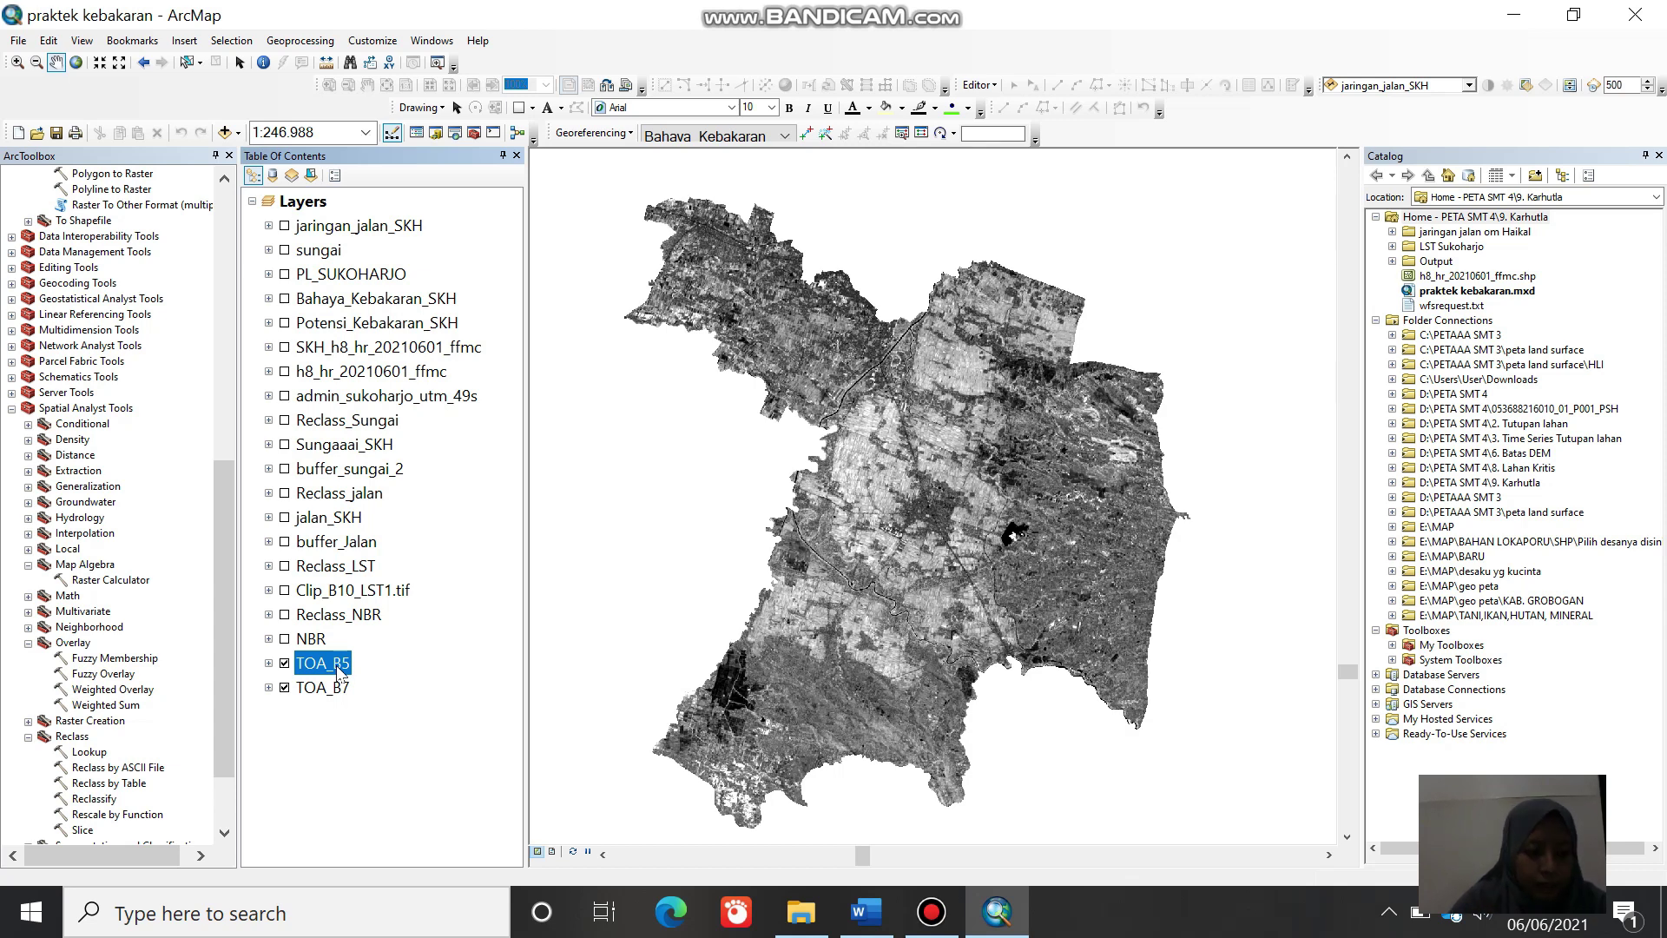
pyautogui.click(315, 642)
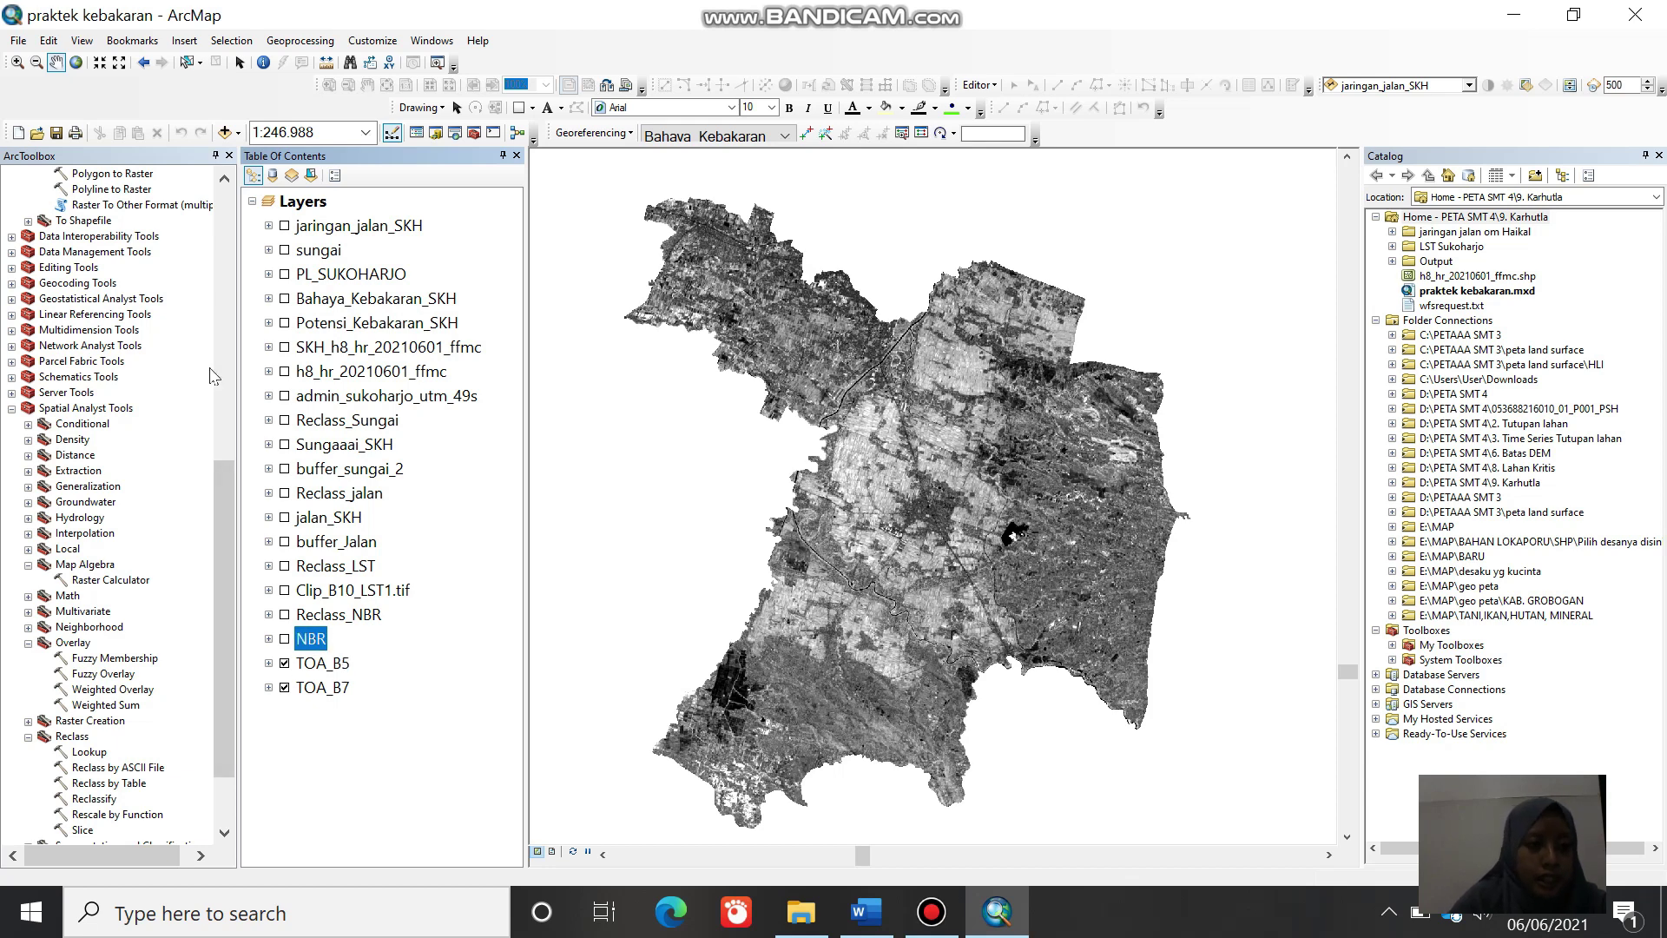
# Step: Open the Raster Calculator from the Map Algebra toolset of the Spatial Analyst Tools
pyautogui.moveTo(222, 474); pyautogui.dragTo(225, 309)
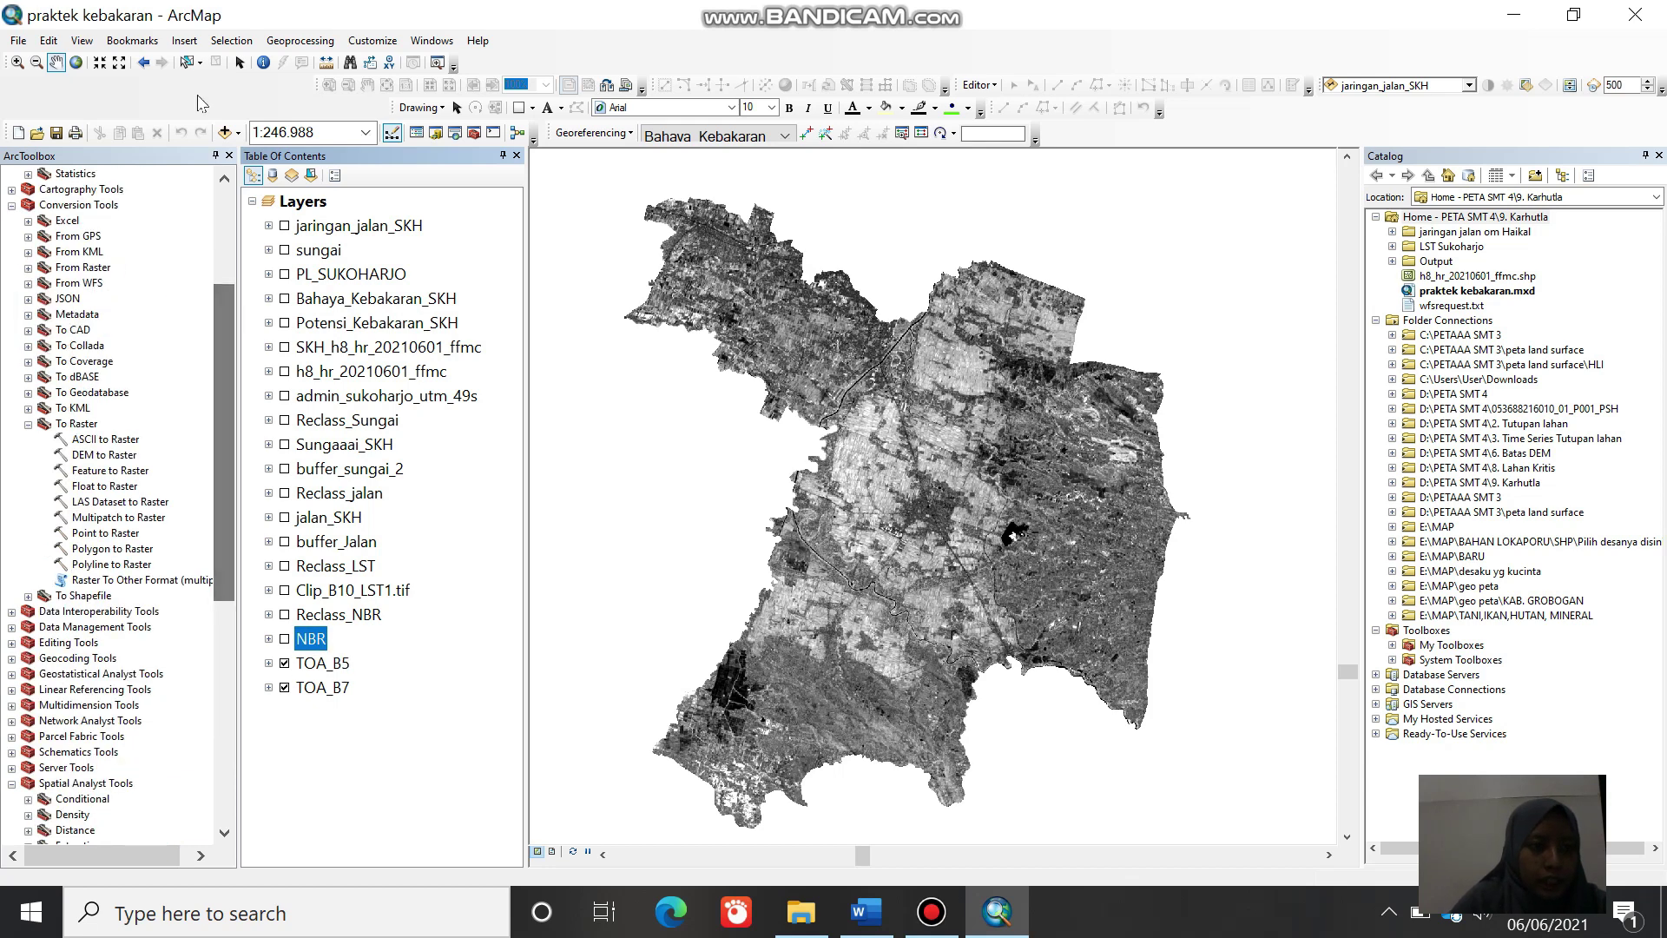
pyautogui.scroll(-7, 130, 464)
pyautogui.click(128, 460)
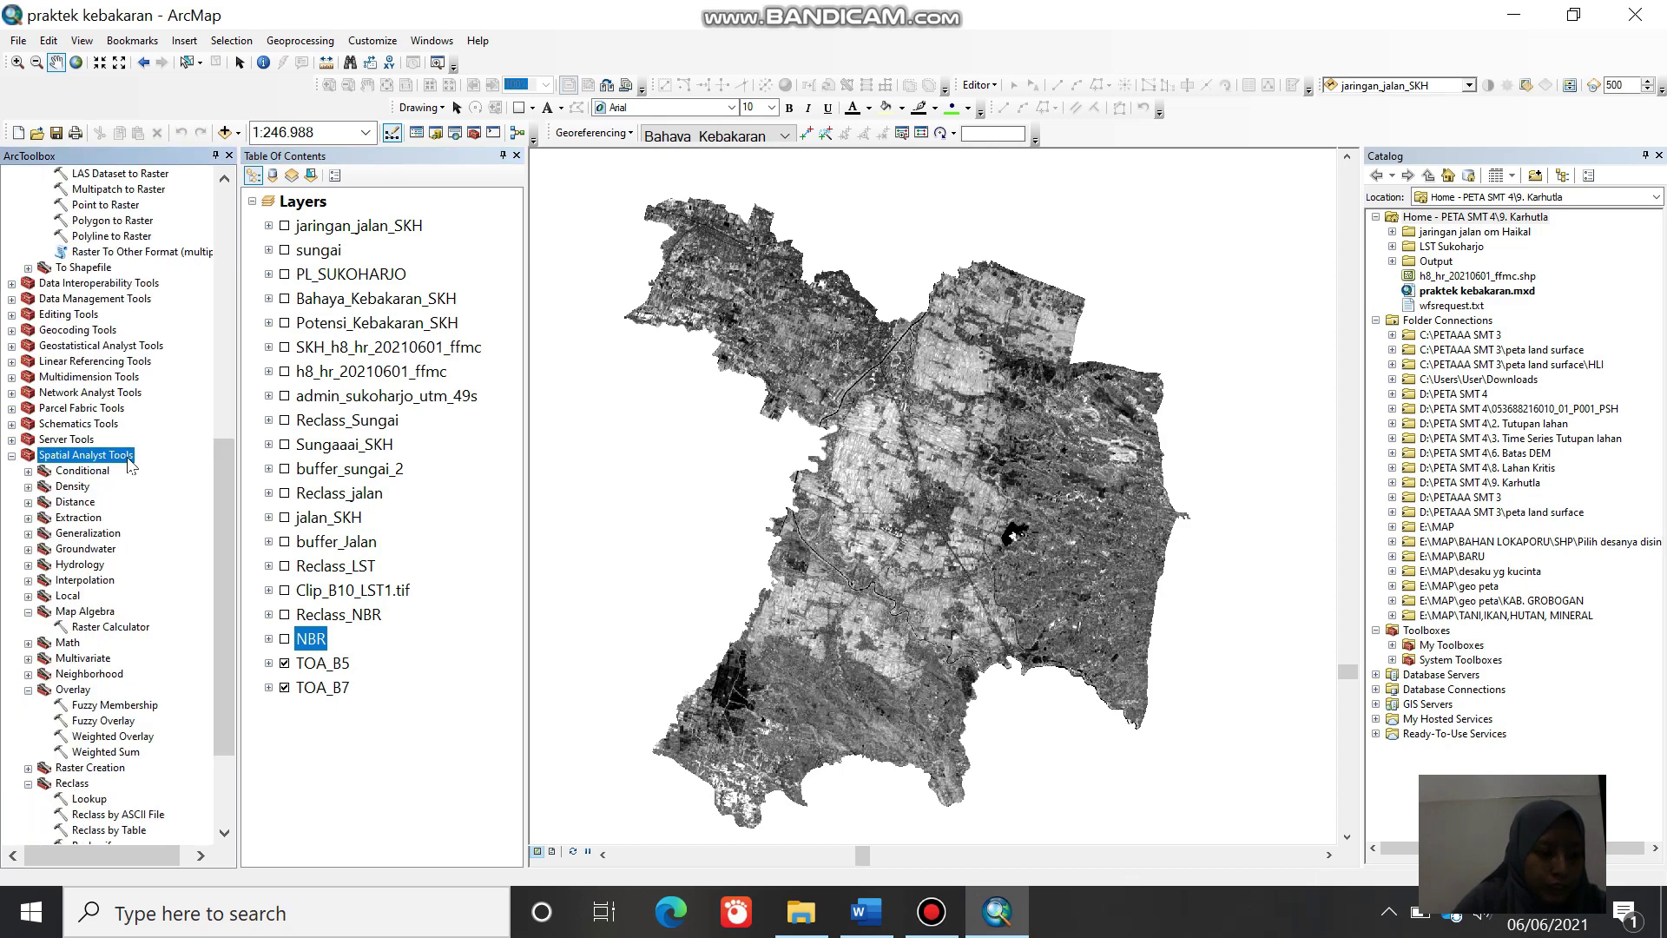
pyautogui.click(102, 614)
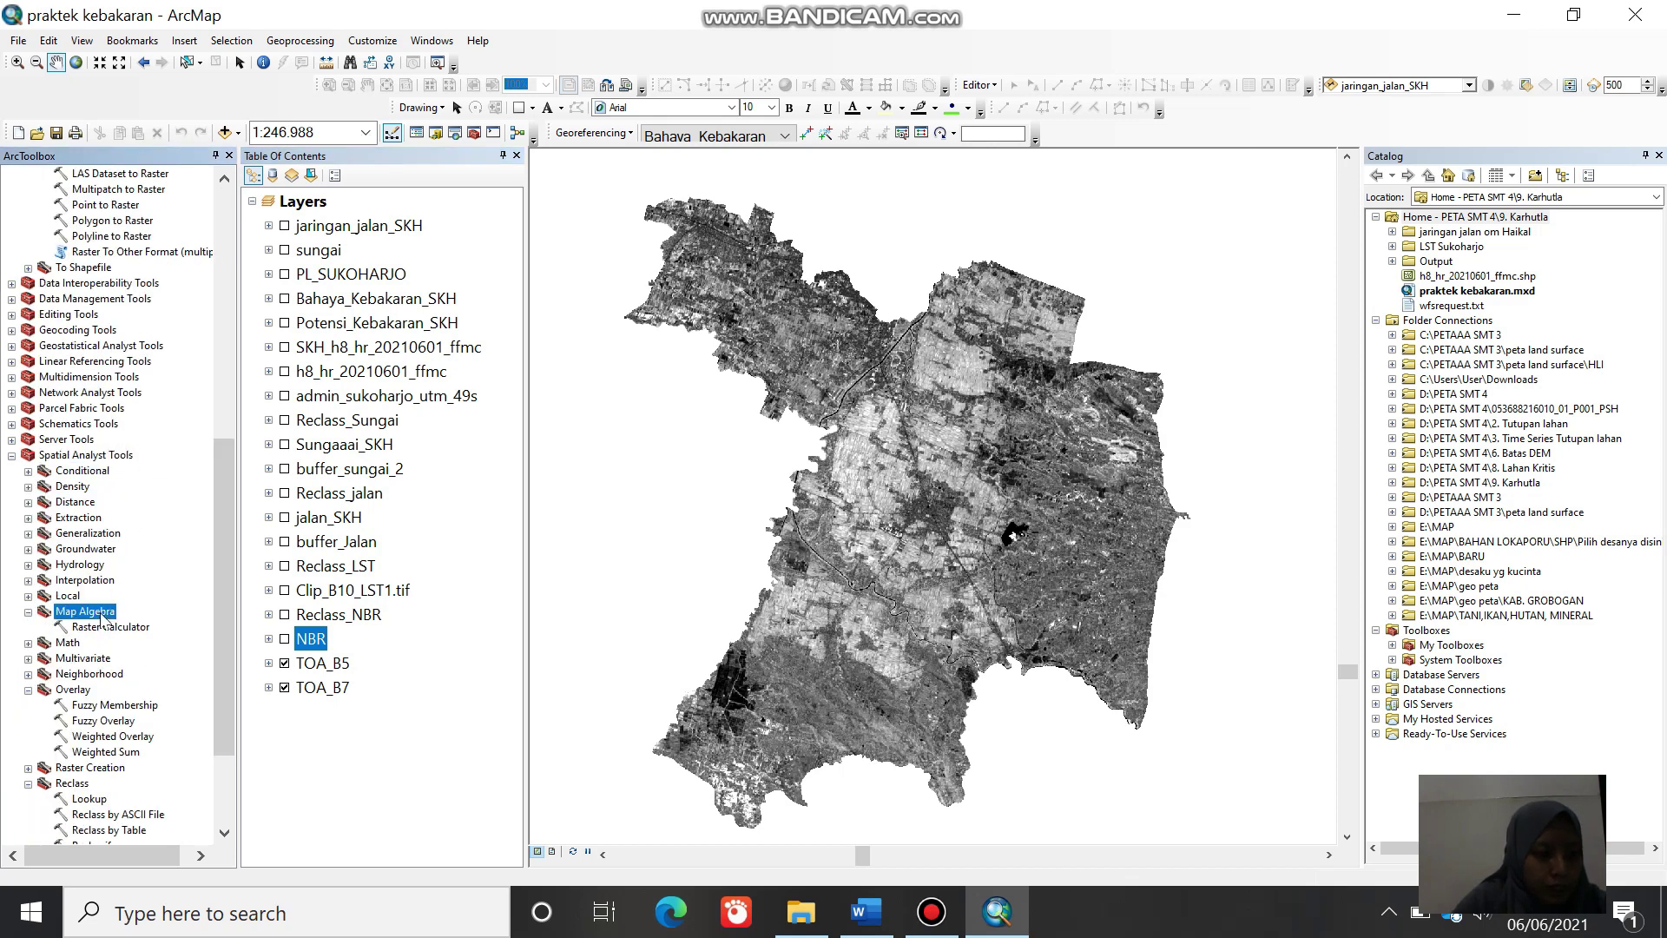
pyautogui.click(139, 628)
pyautogui.doubleClick(142, 629)
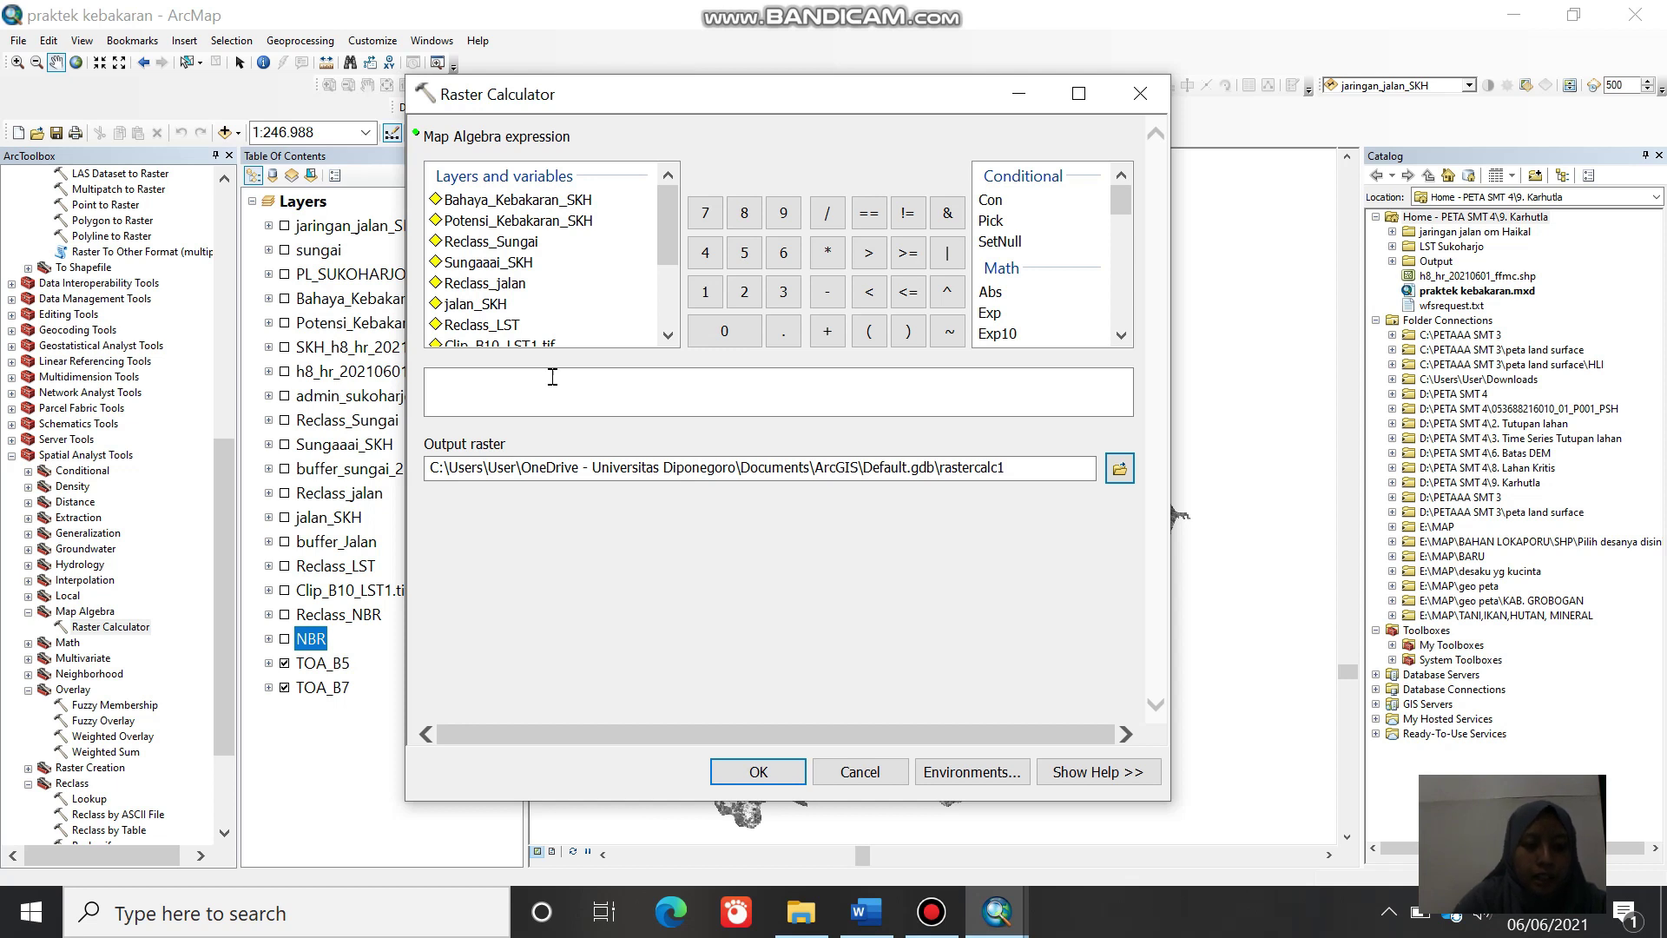
# Step: Try starting a map algebra expression with an opening parenthesis and the TOA_B5 raster, and cancel the calculator
pyautogui.click(555, 389)
pyautogui.write('(')
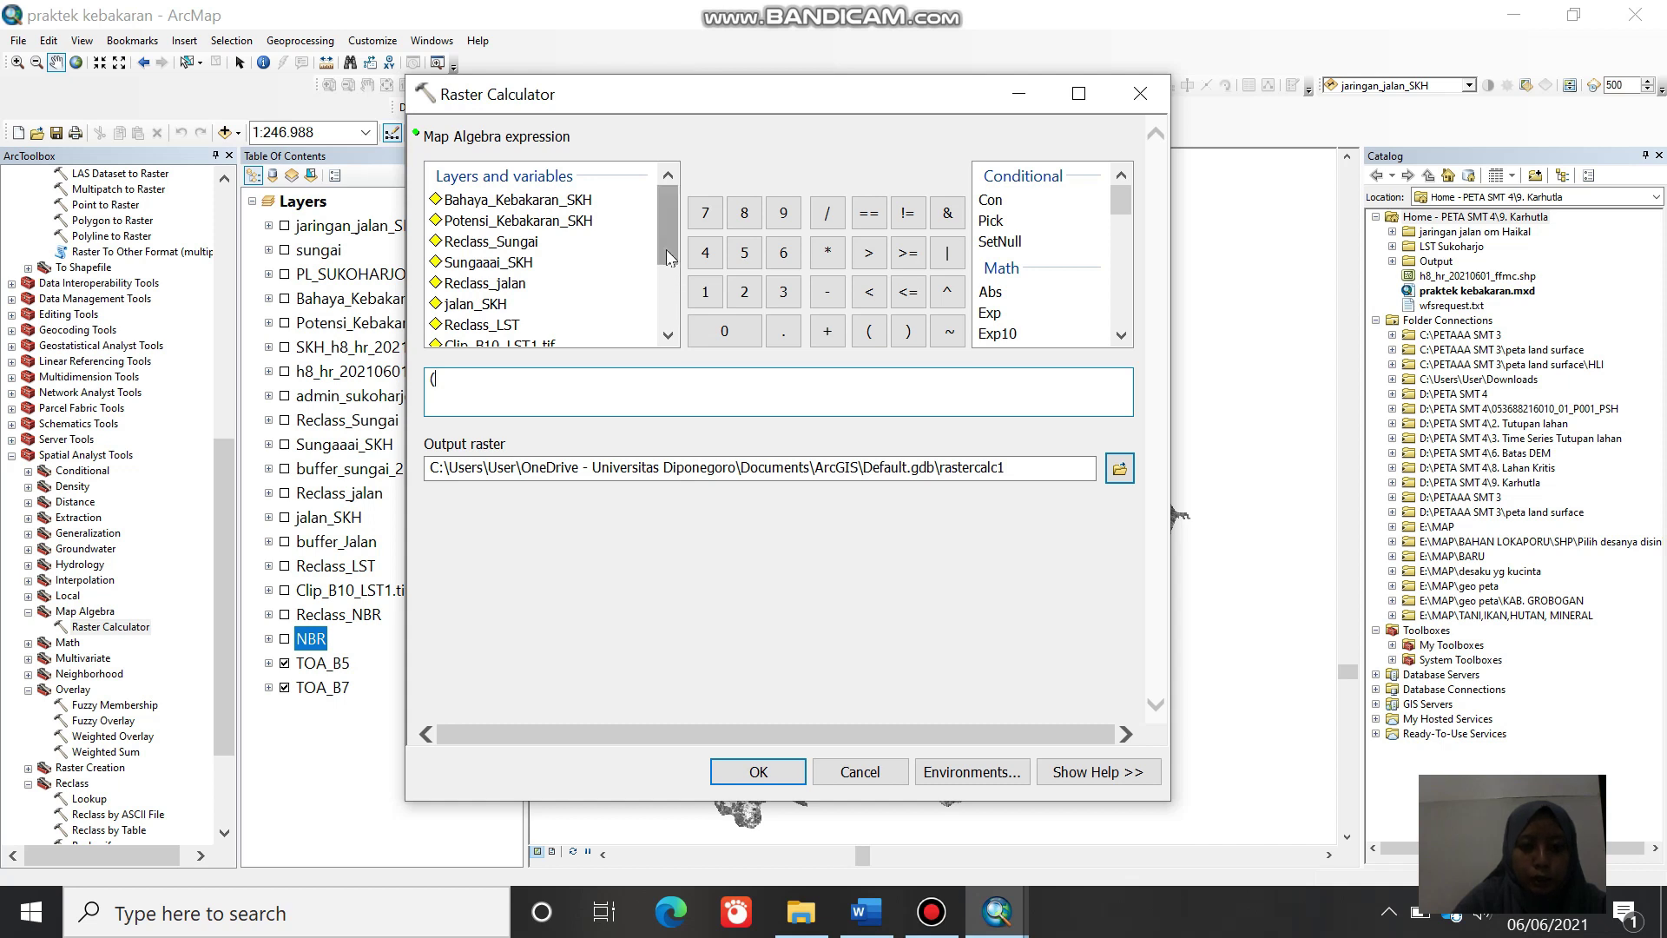
pyautogui.moveTo(668, 257); pyautogui.dragTo(667, 312)
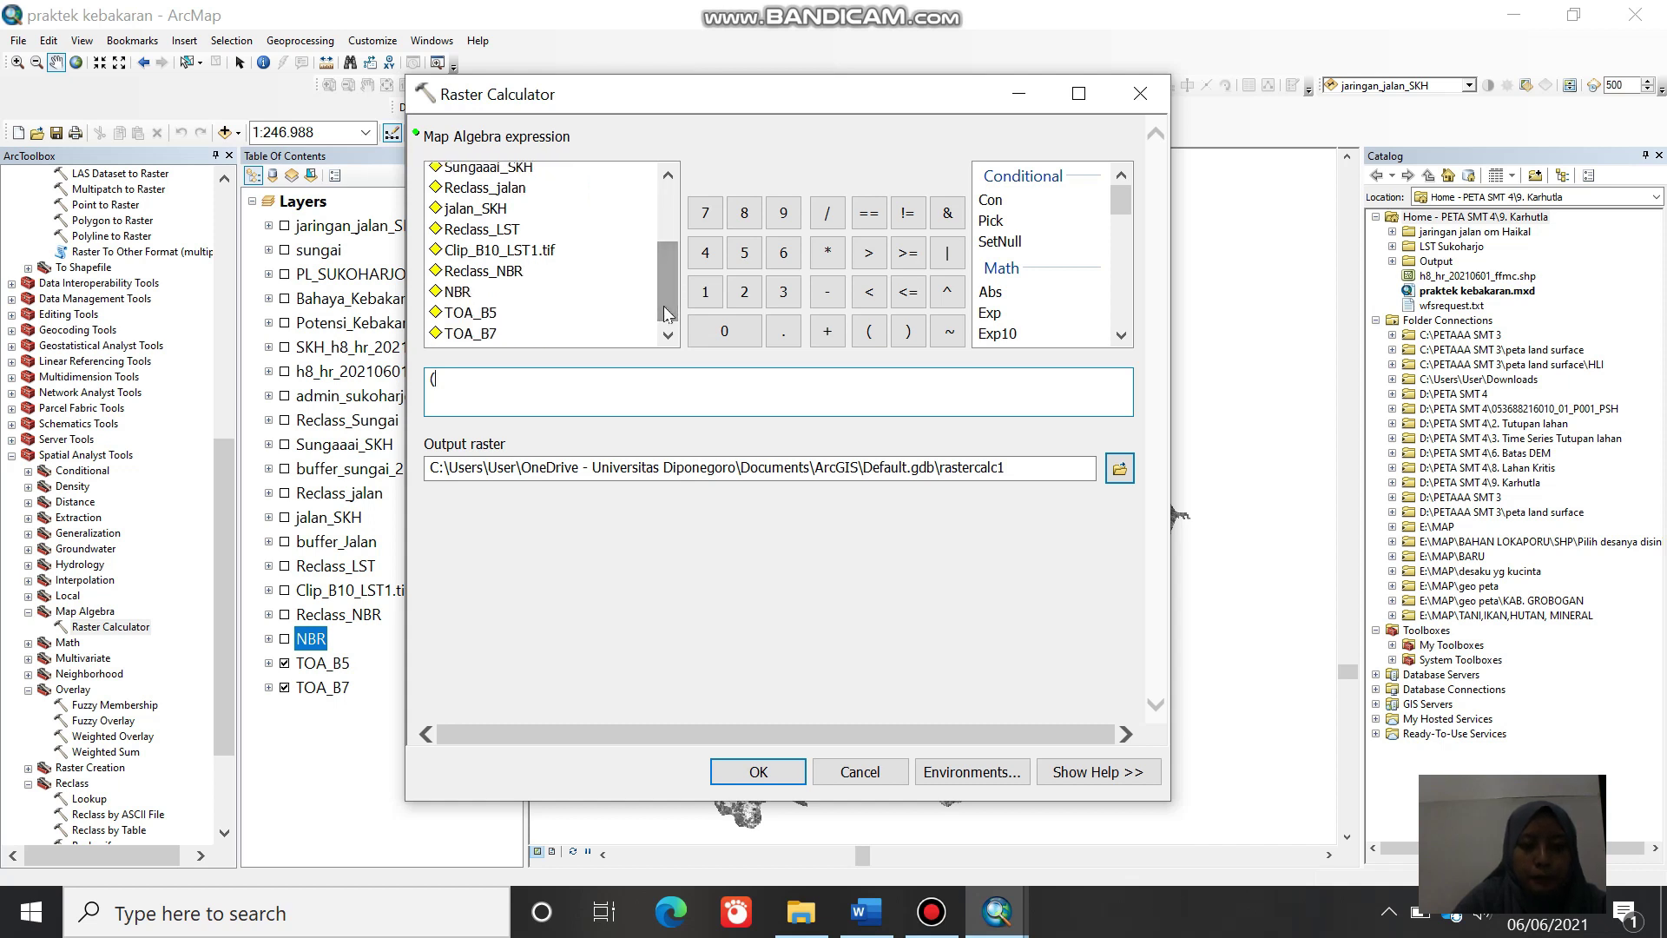
pyautogui.doubleClick(500, 314)
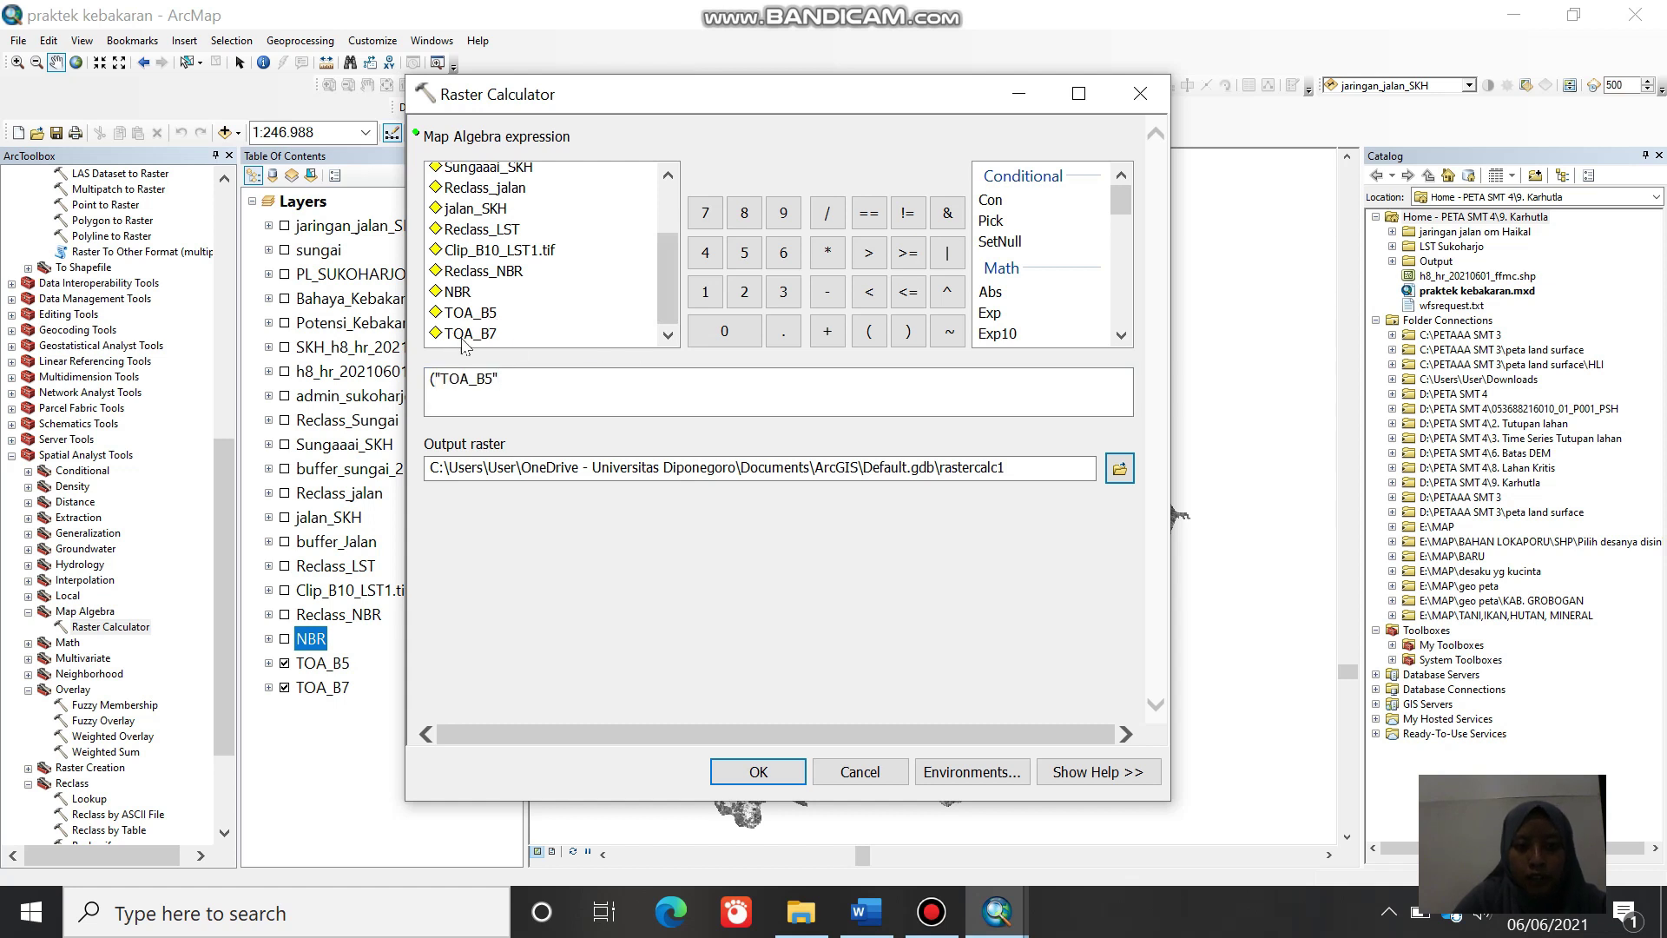
pyautogui.press('Tab')
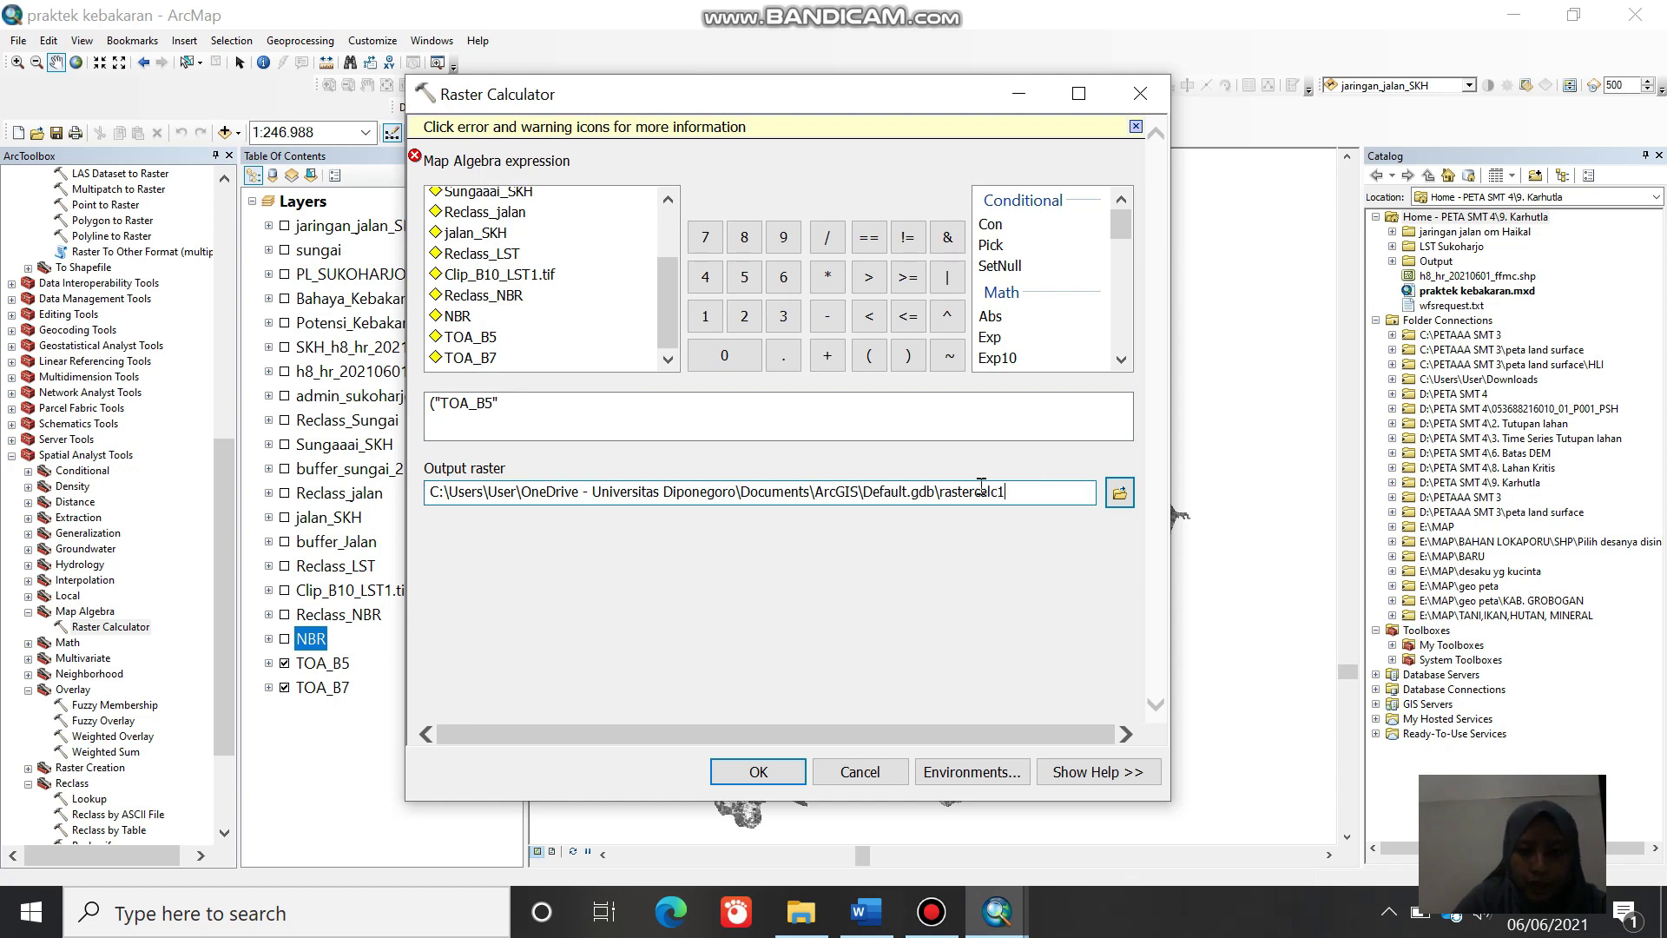
pyautogui.click(849, 781)
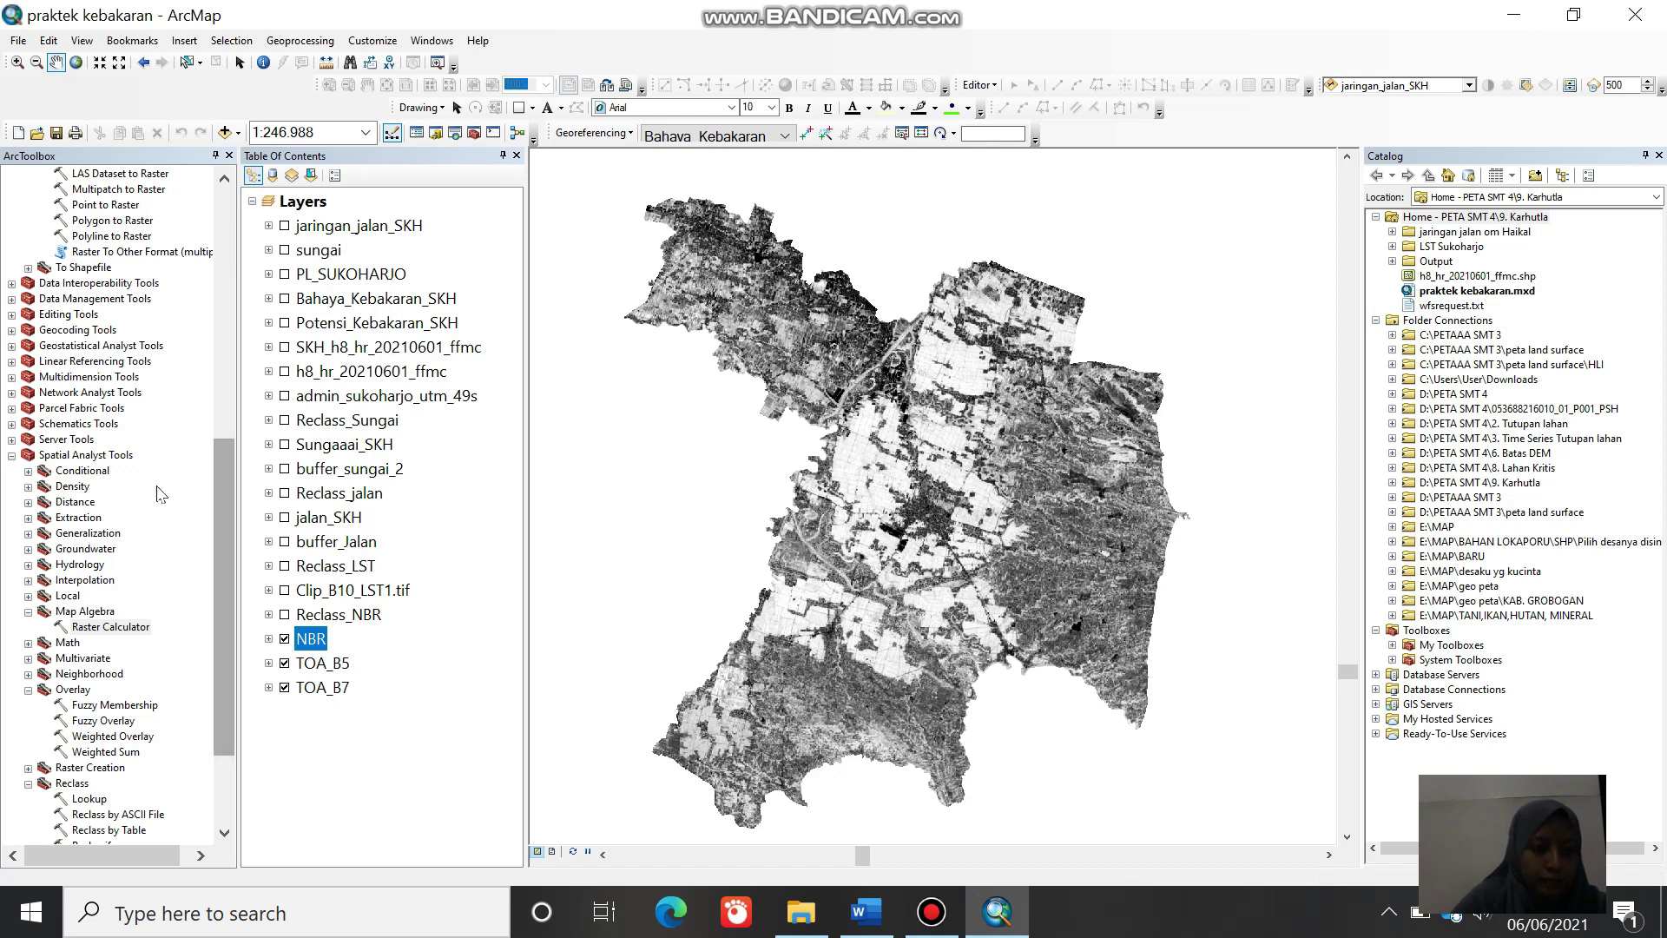
# Step: Open the Spatial Analyst Reclassify tool and choose NBR as the input raster
pyautogui.scroll(-2, 227, 556)
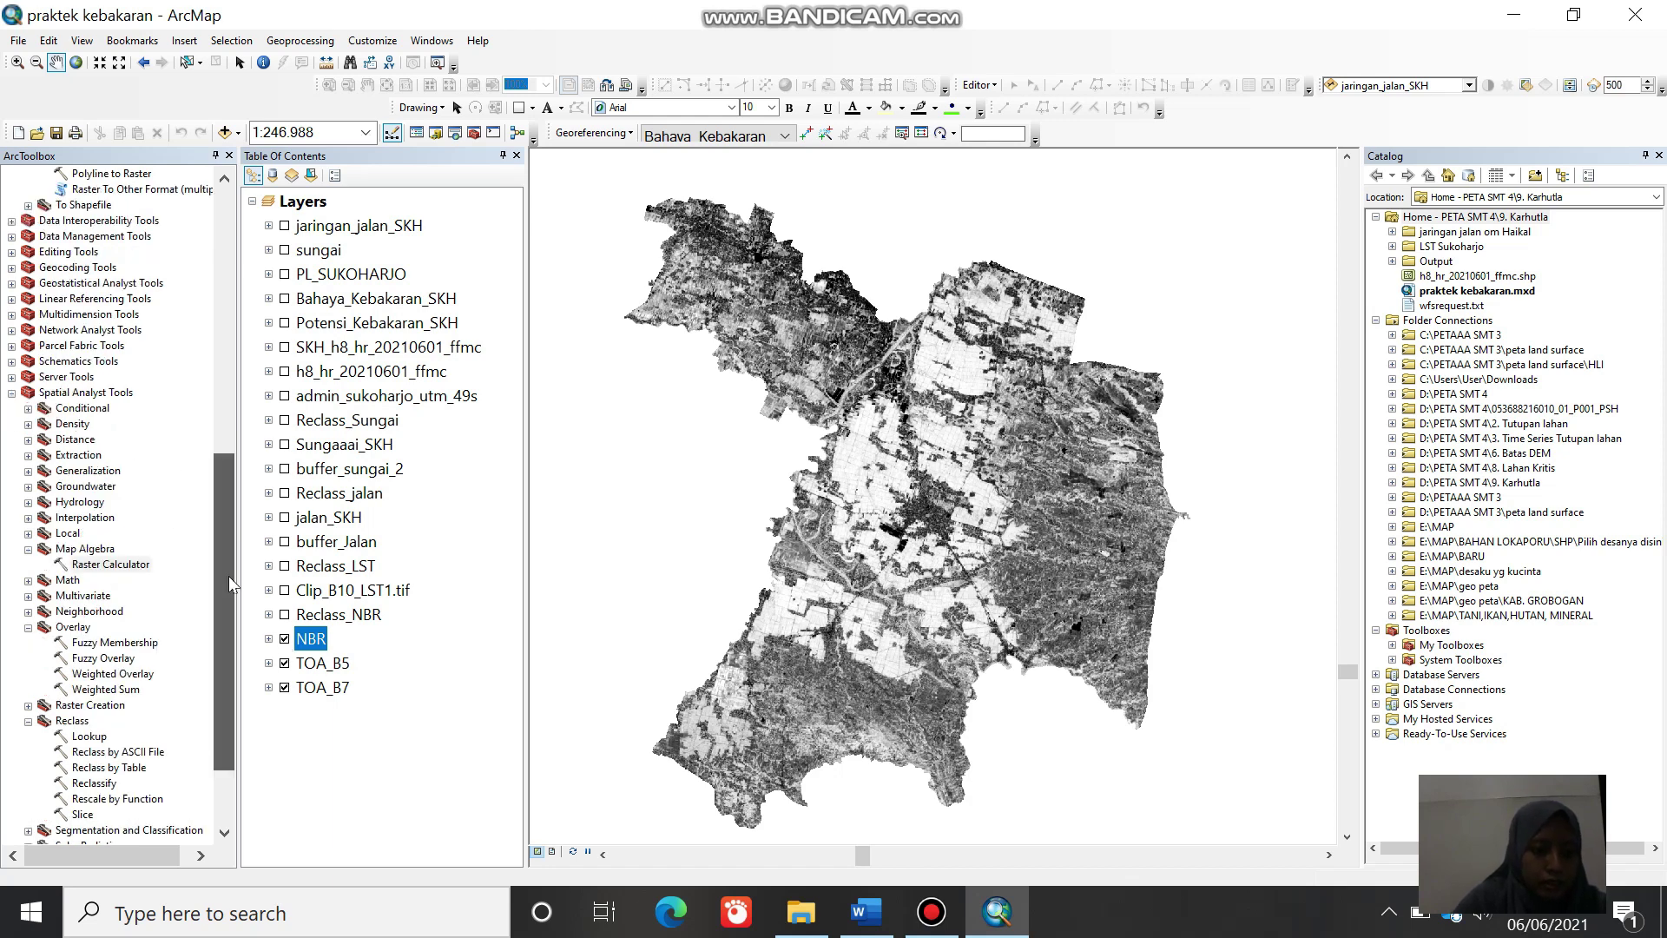
pyautogui.scroll(-2, 229, 583)
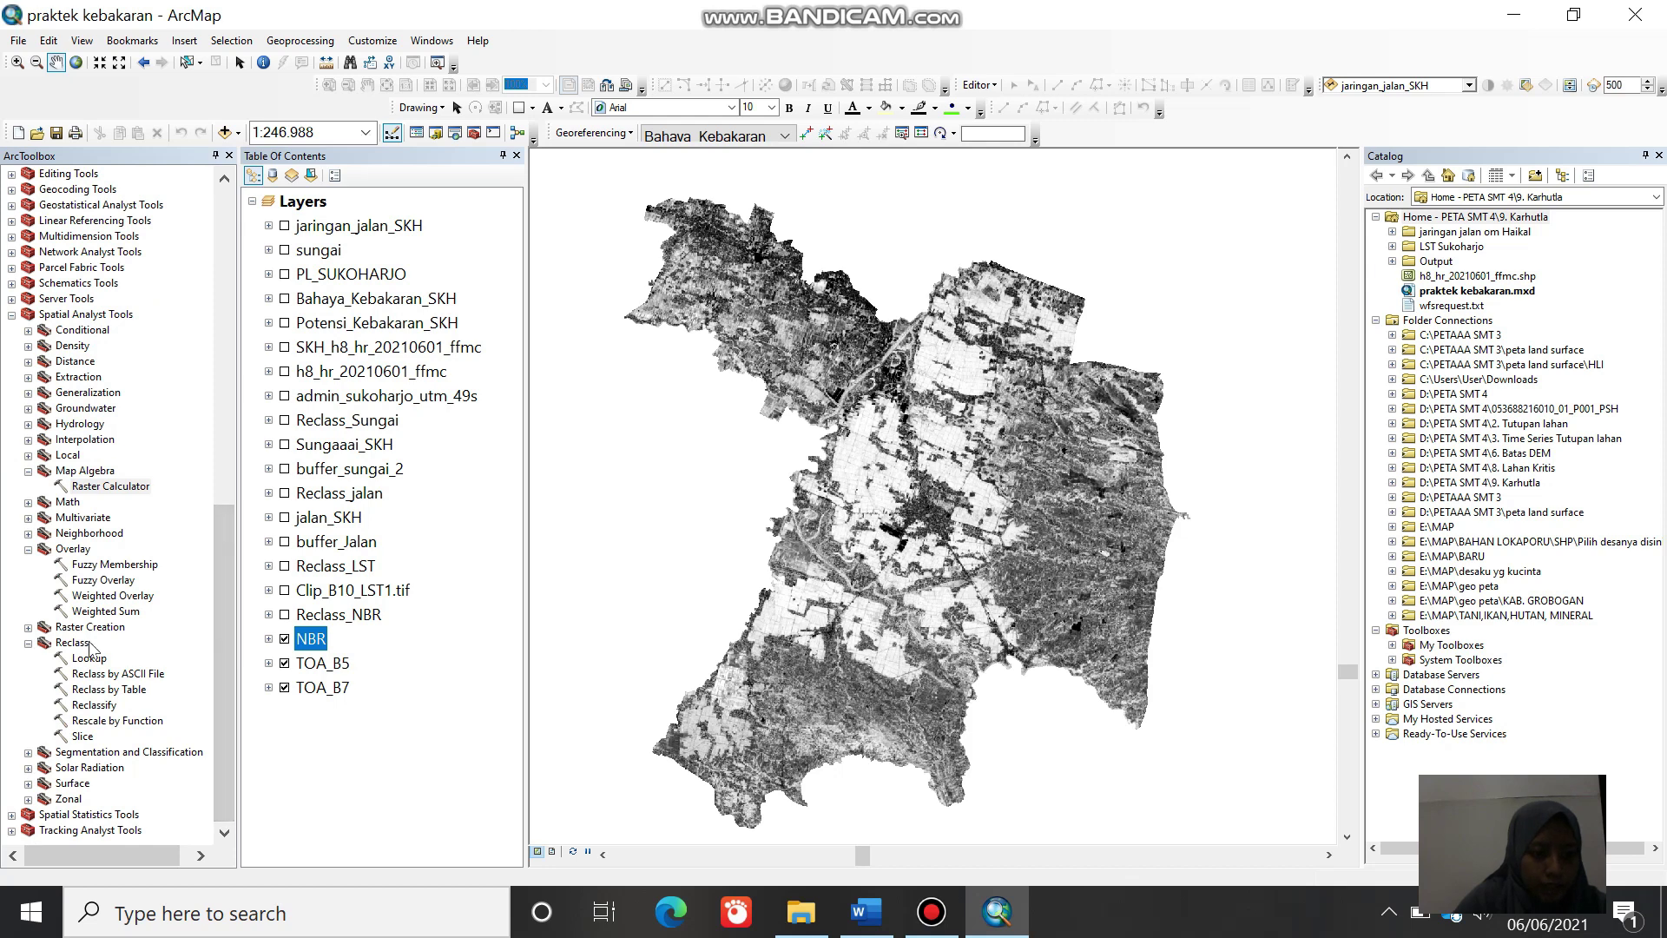
pyautogui.doubleClick(97, 706)
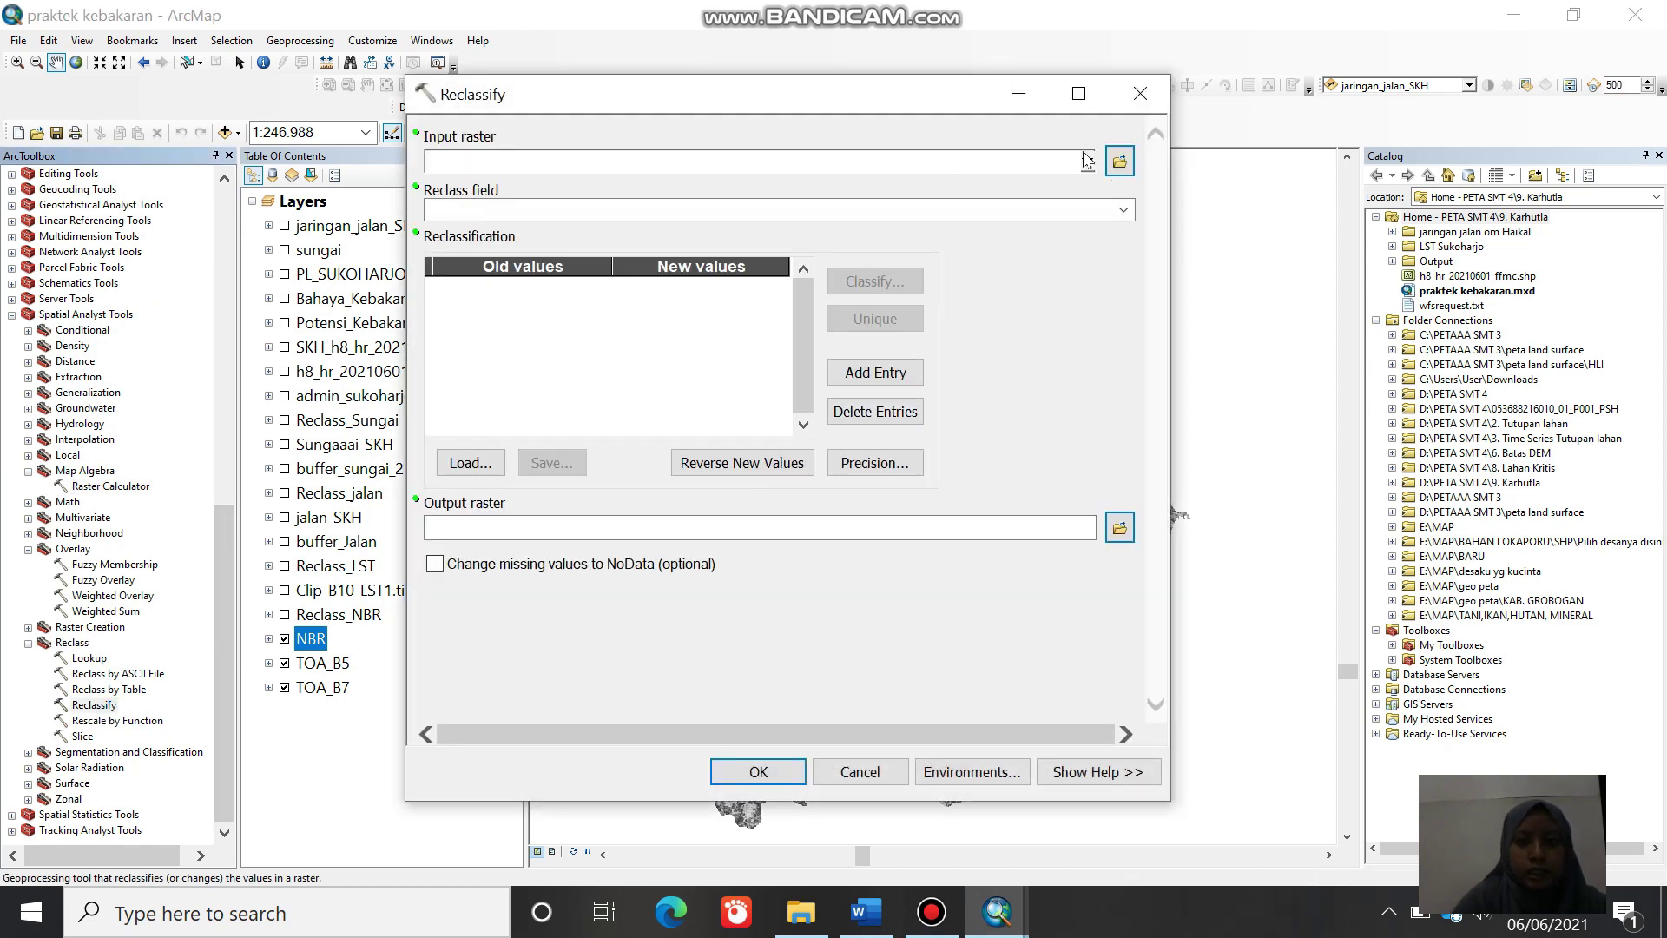
pyautogui.click(1087, 161)
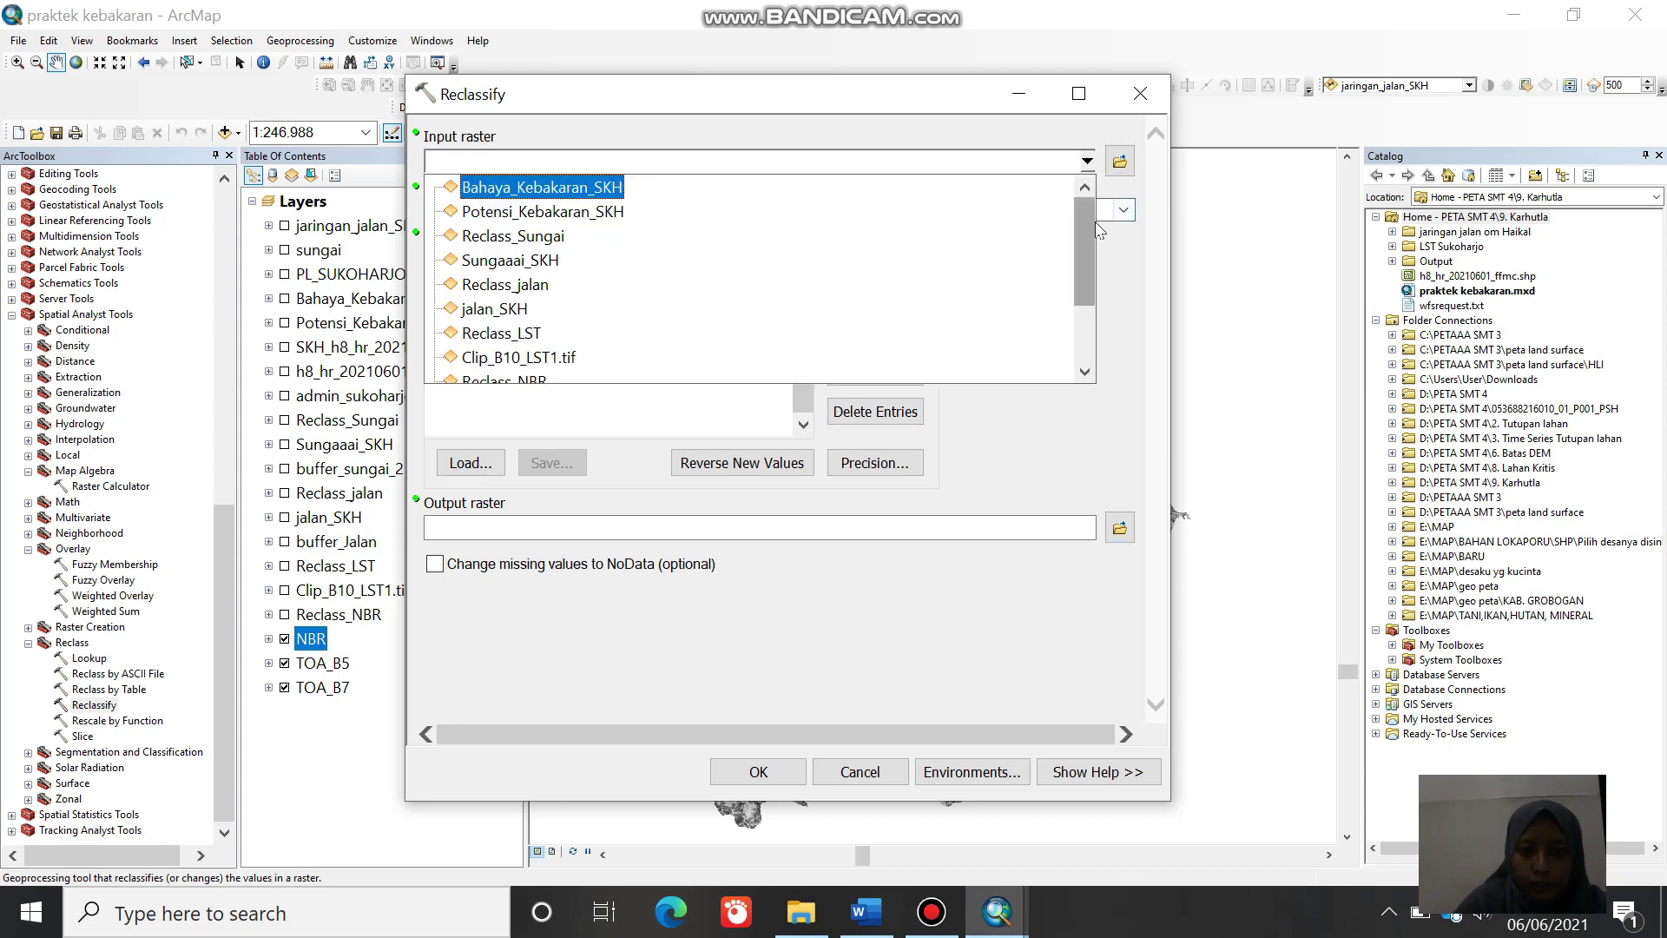
pyautogui.scroll(-2, 486, 278)
pyautogui.click(473, 310)
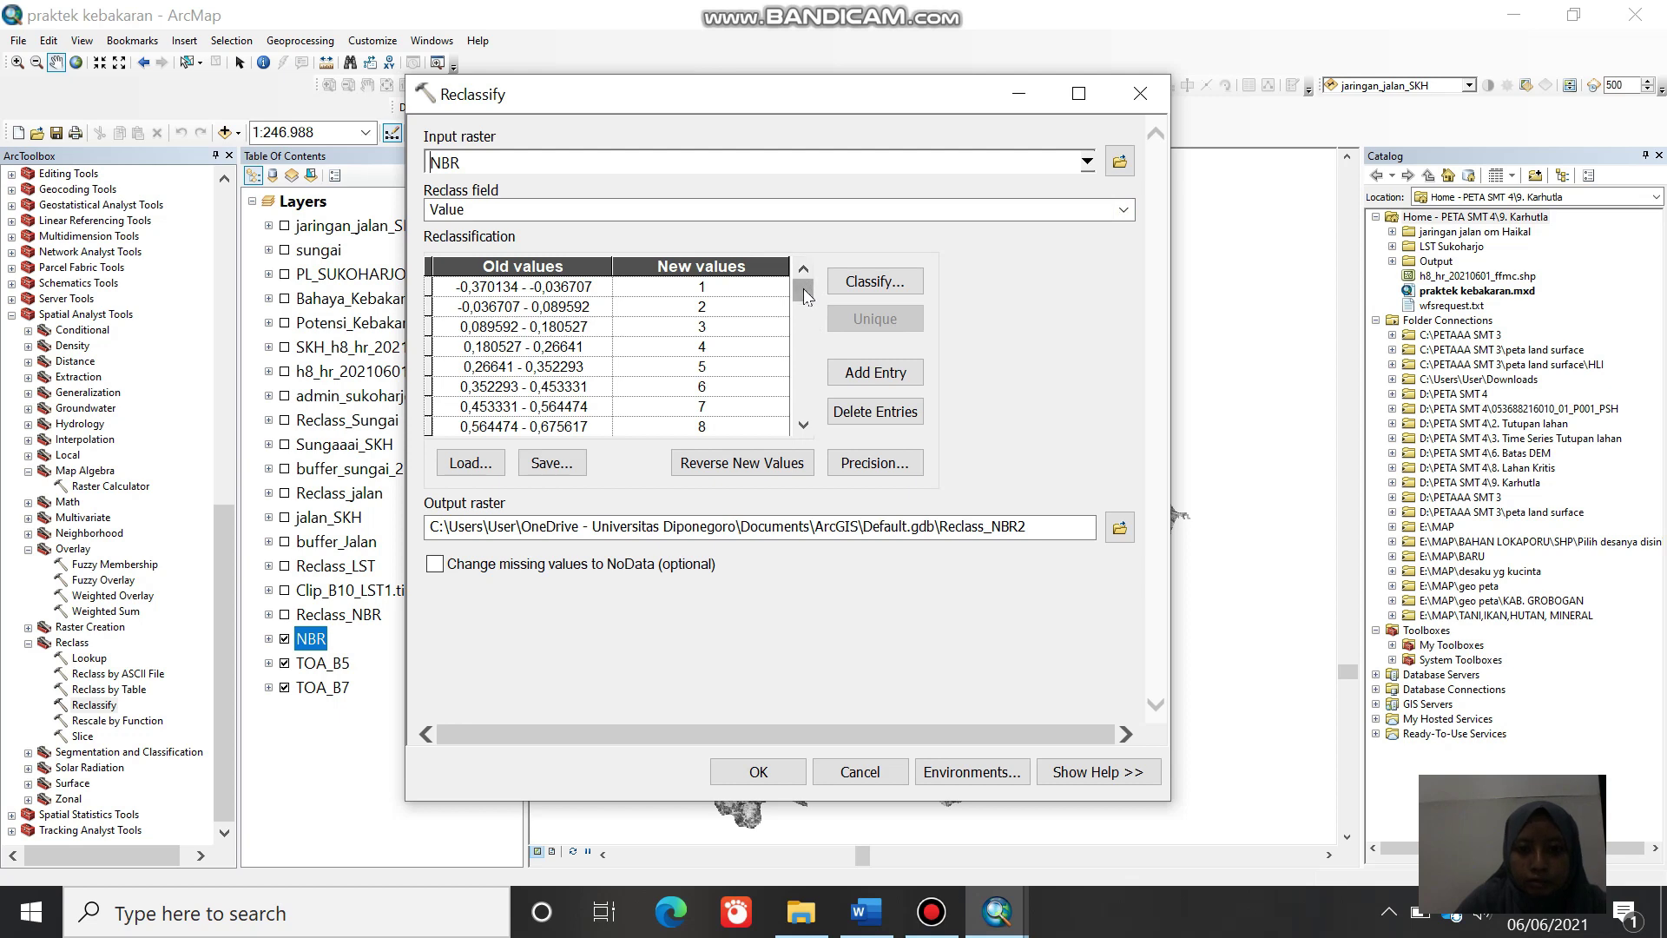
# Step: Classify the NBR values into 5 classes and run the reclassification
pyautogui.click(874, 281)
pyautogui.click(567, 235)
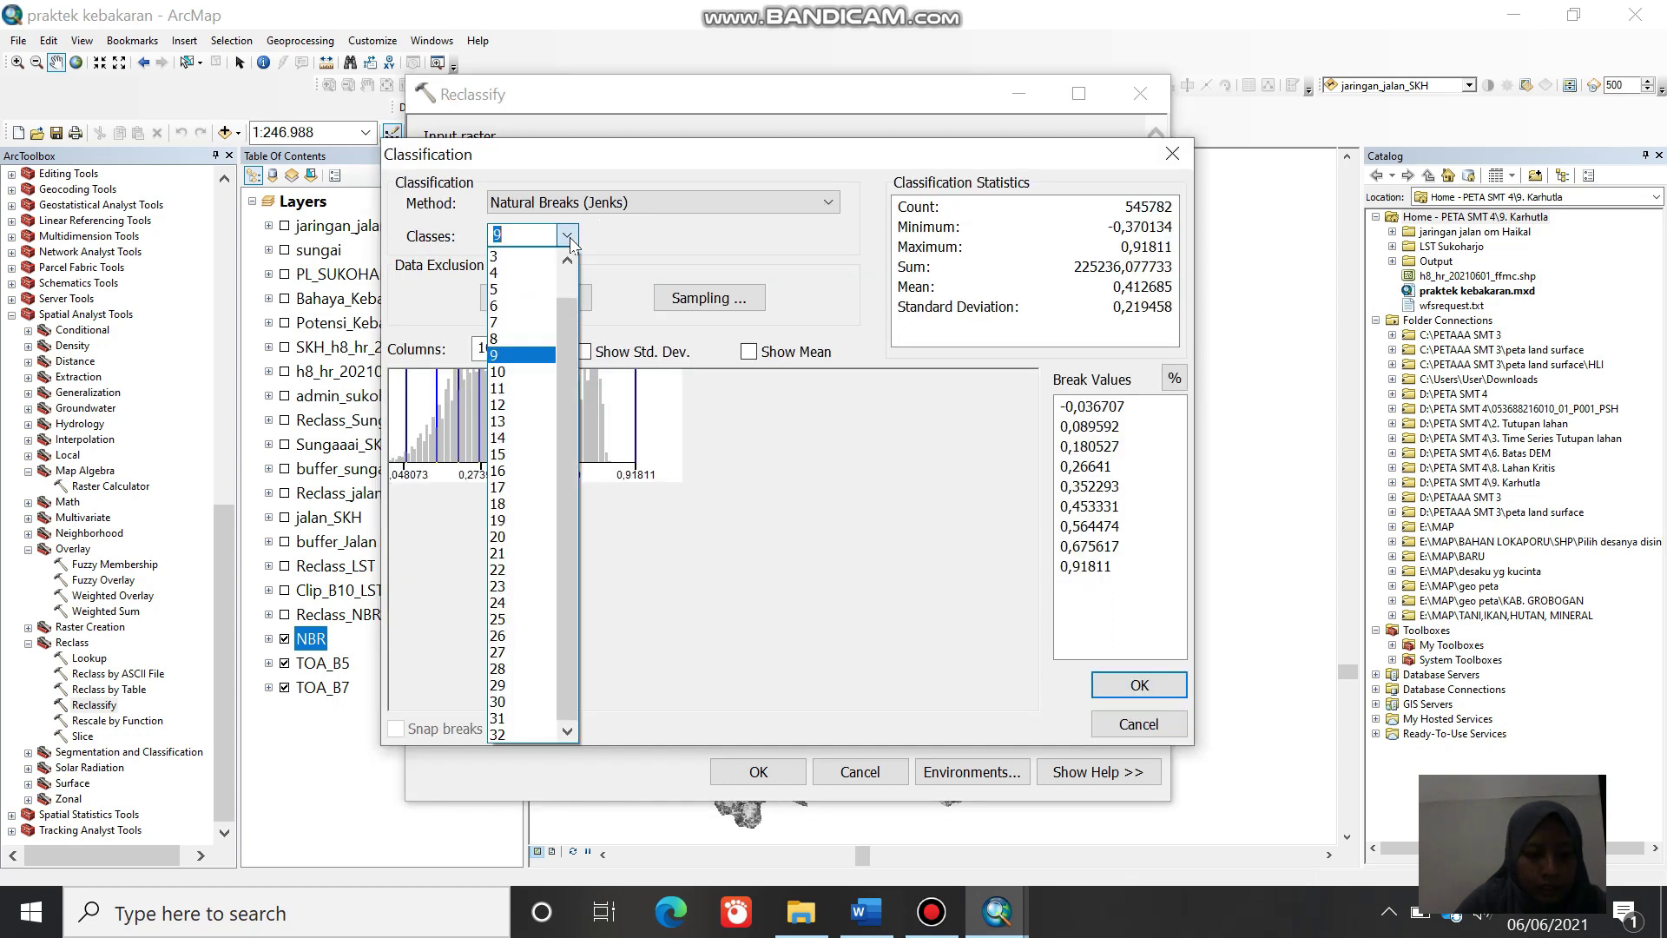
pyautogui.click(539, 292)
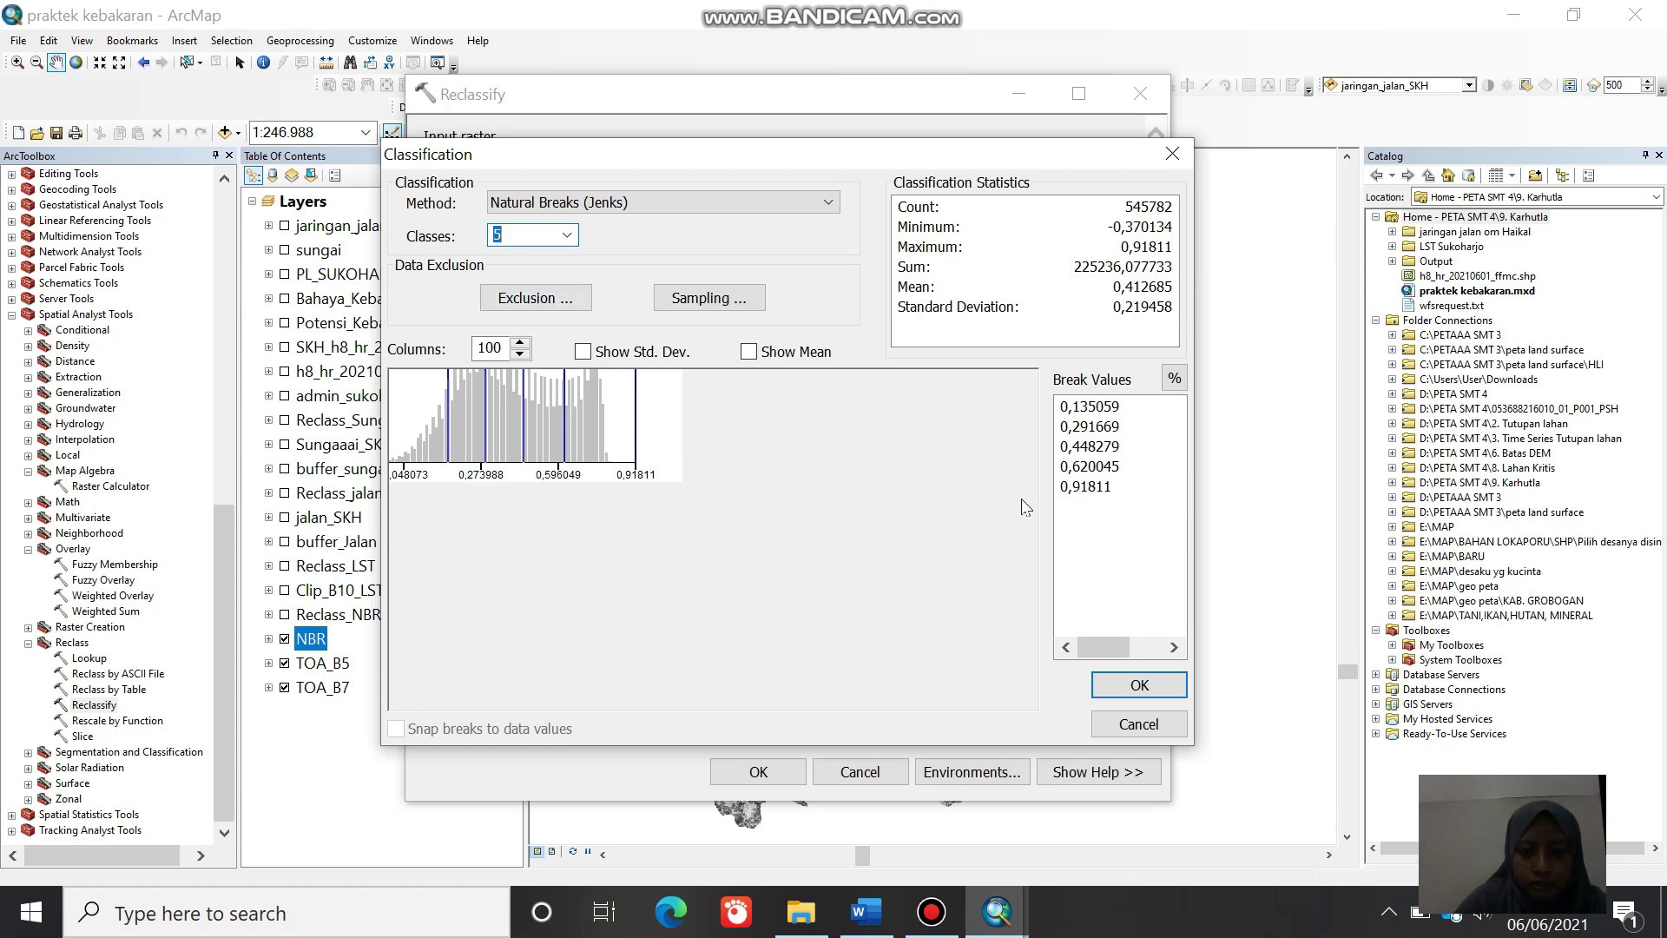
pyautogui.click(1133, 685)
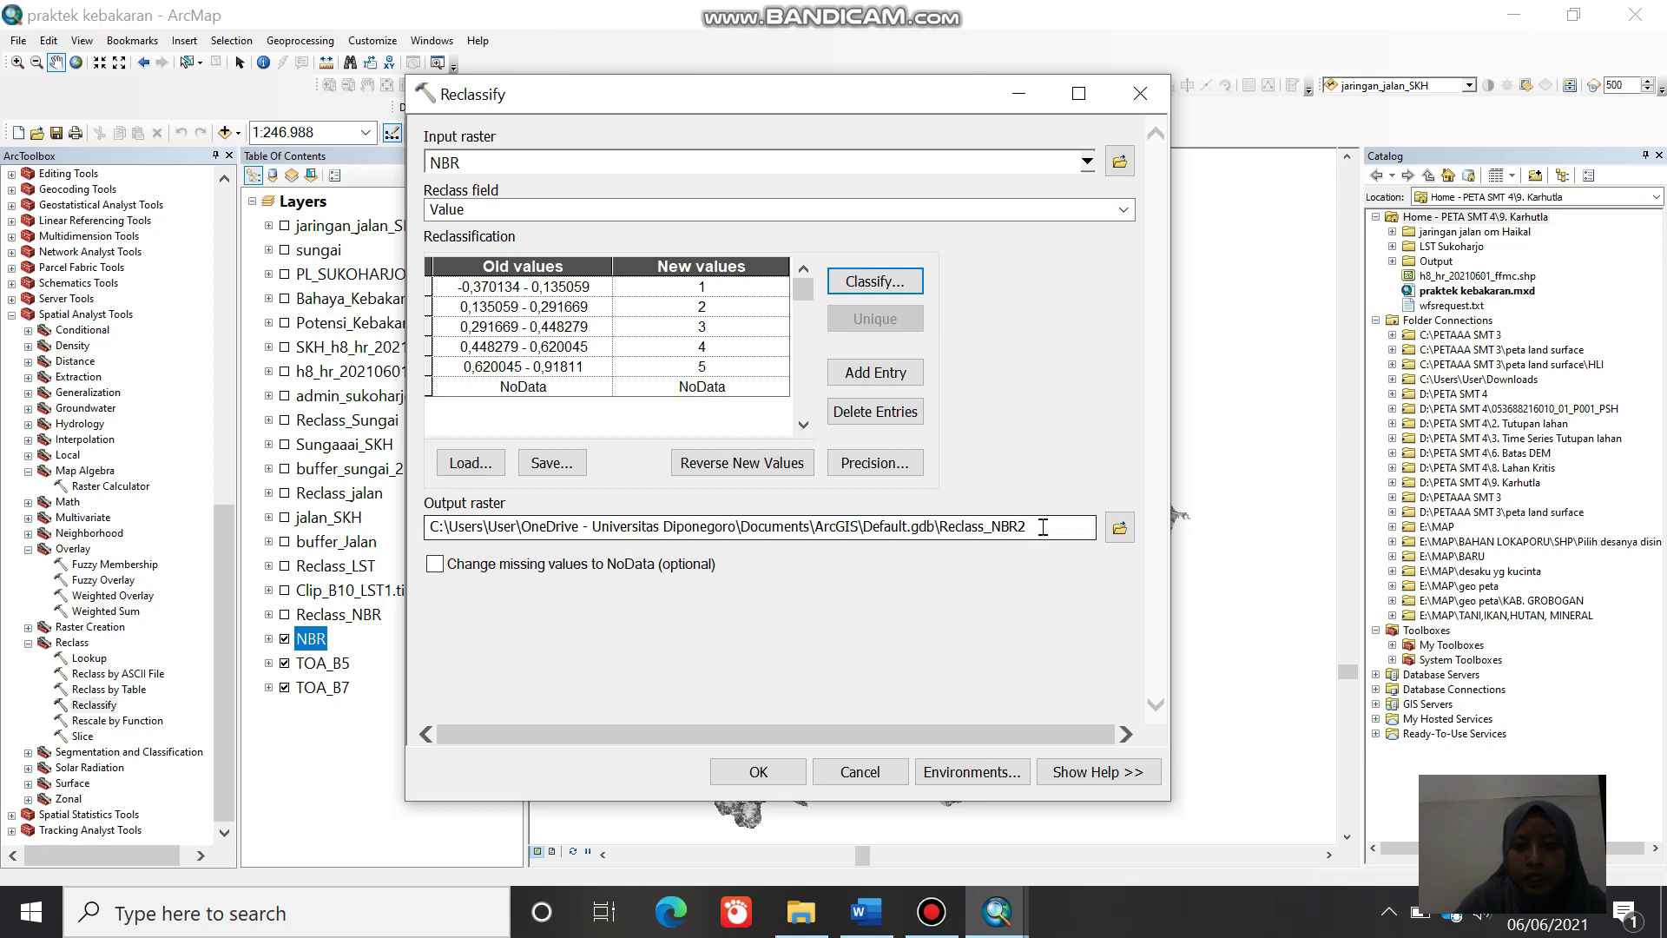
pyautogui.click(758, 771)
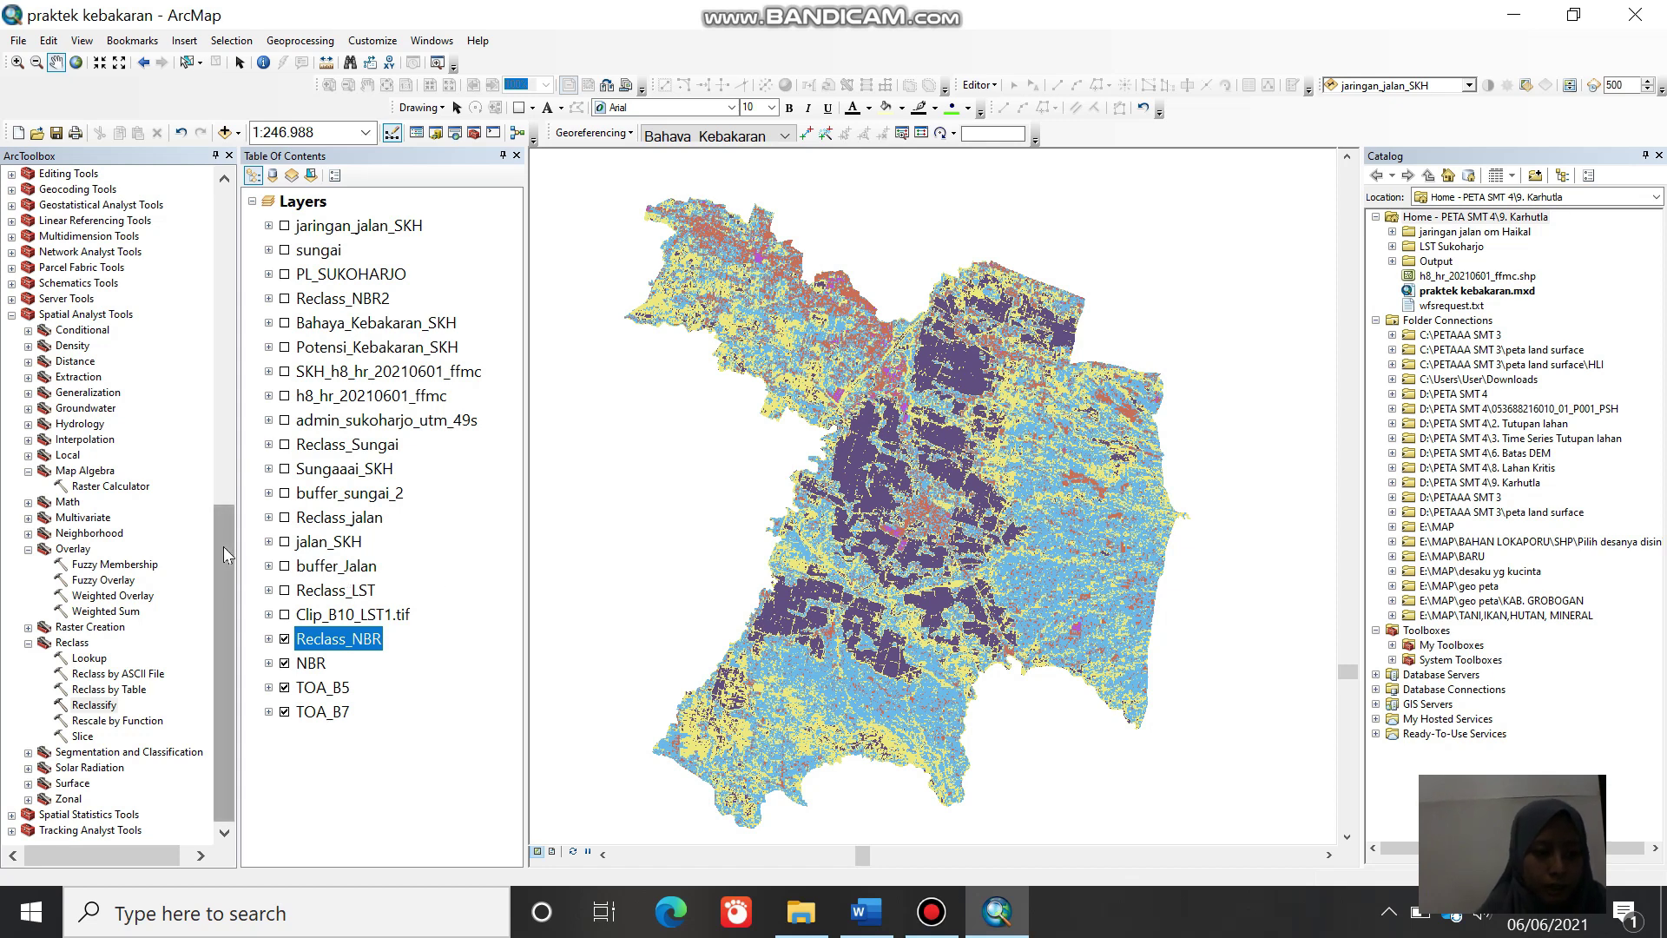
# Step: Open the Multiple Ring Buffer proximity tool and choose the sungai layer as its input features
pyautogui.moveTo(223, 544); pyautogui.dragTo(223, 242)
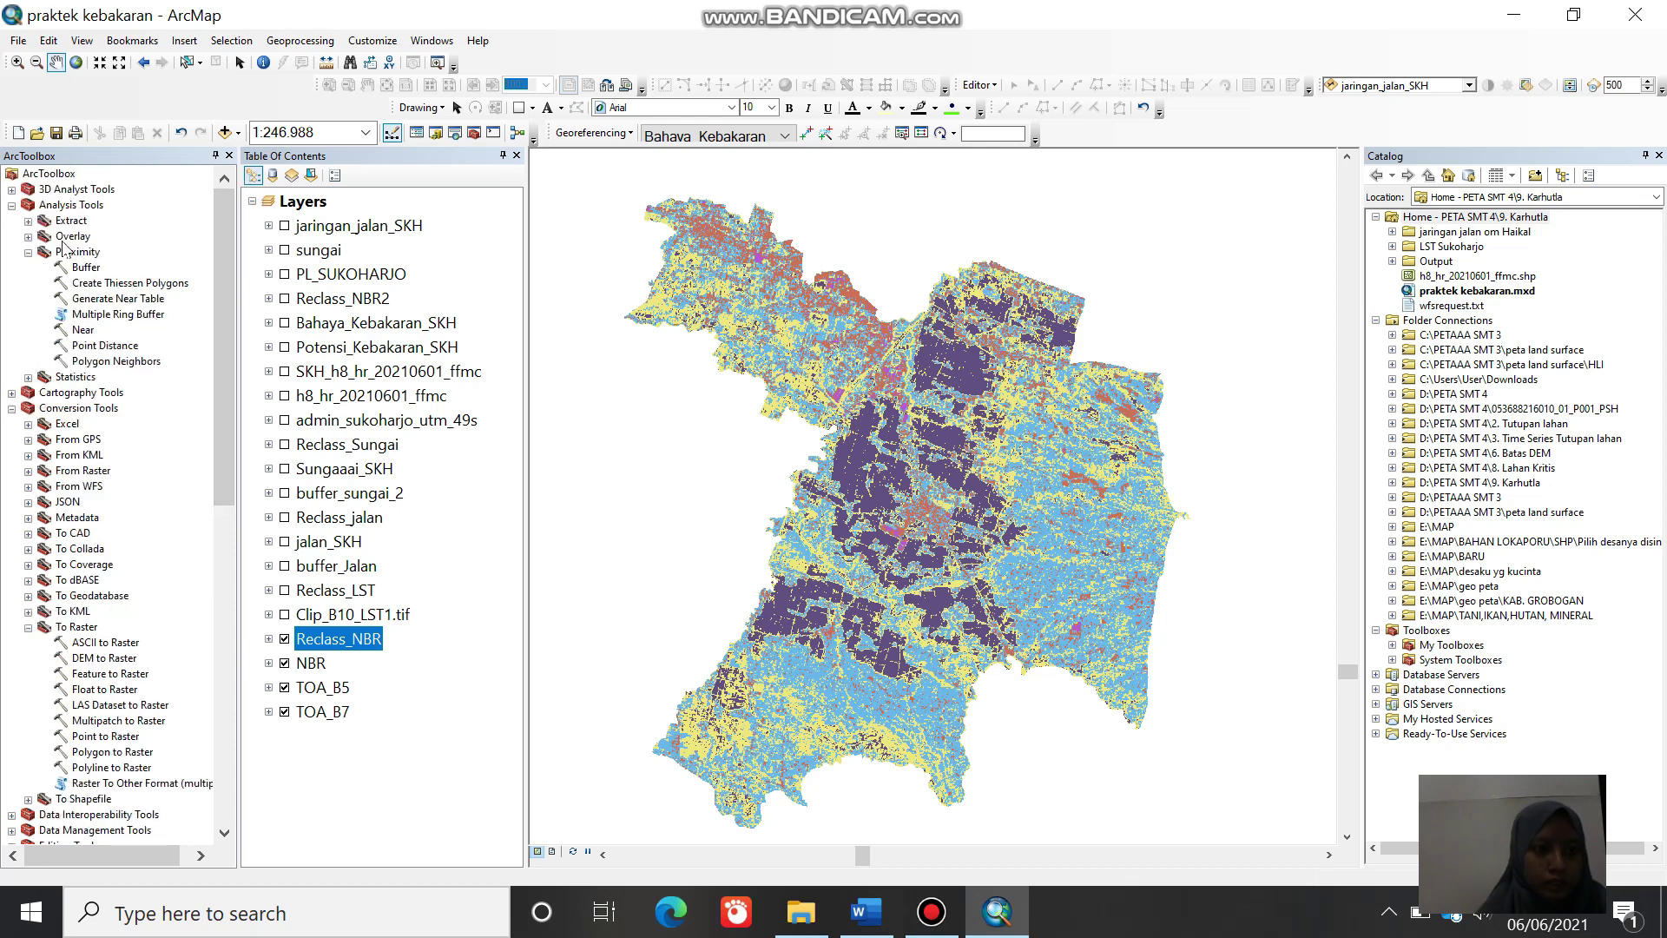
pyautogui.click(87, 253)
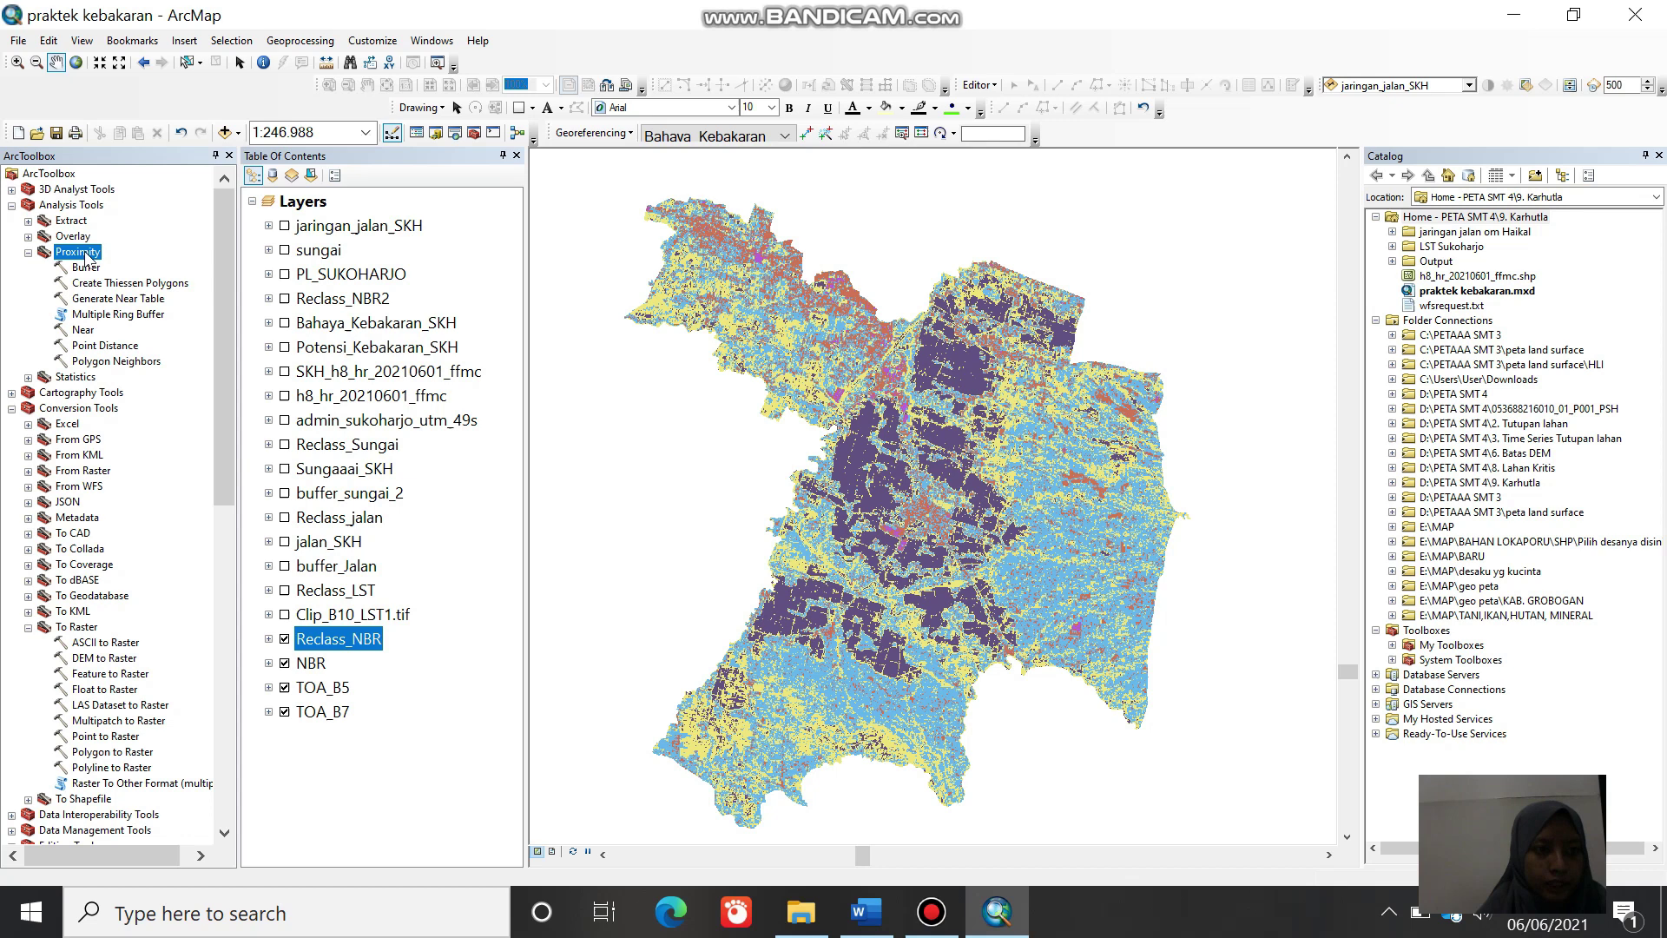
pyautogui.doubleClick(147, 315)
pyautogui.click(1087, 162)
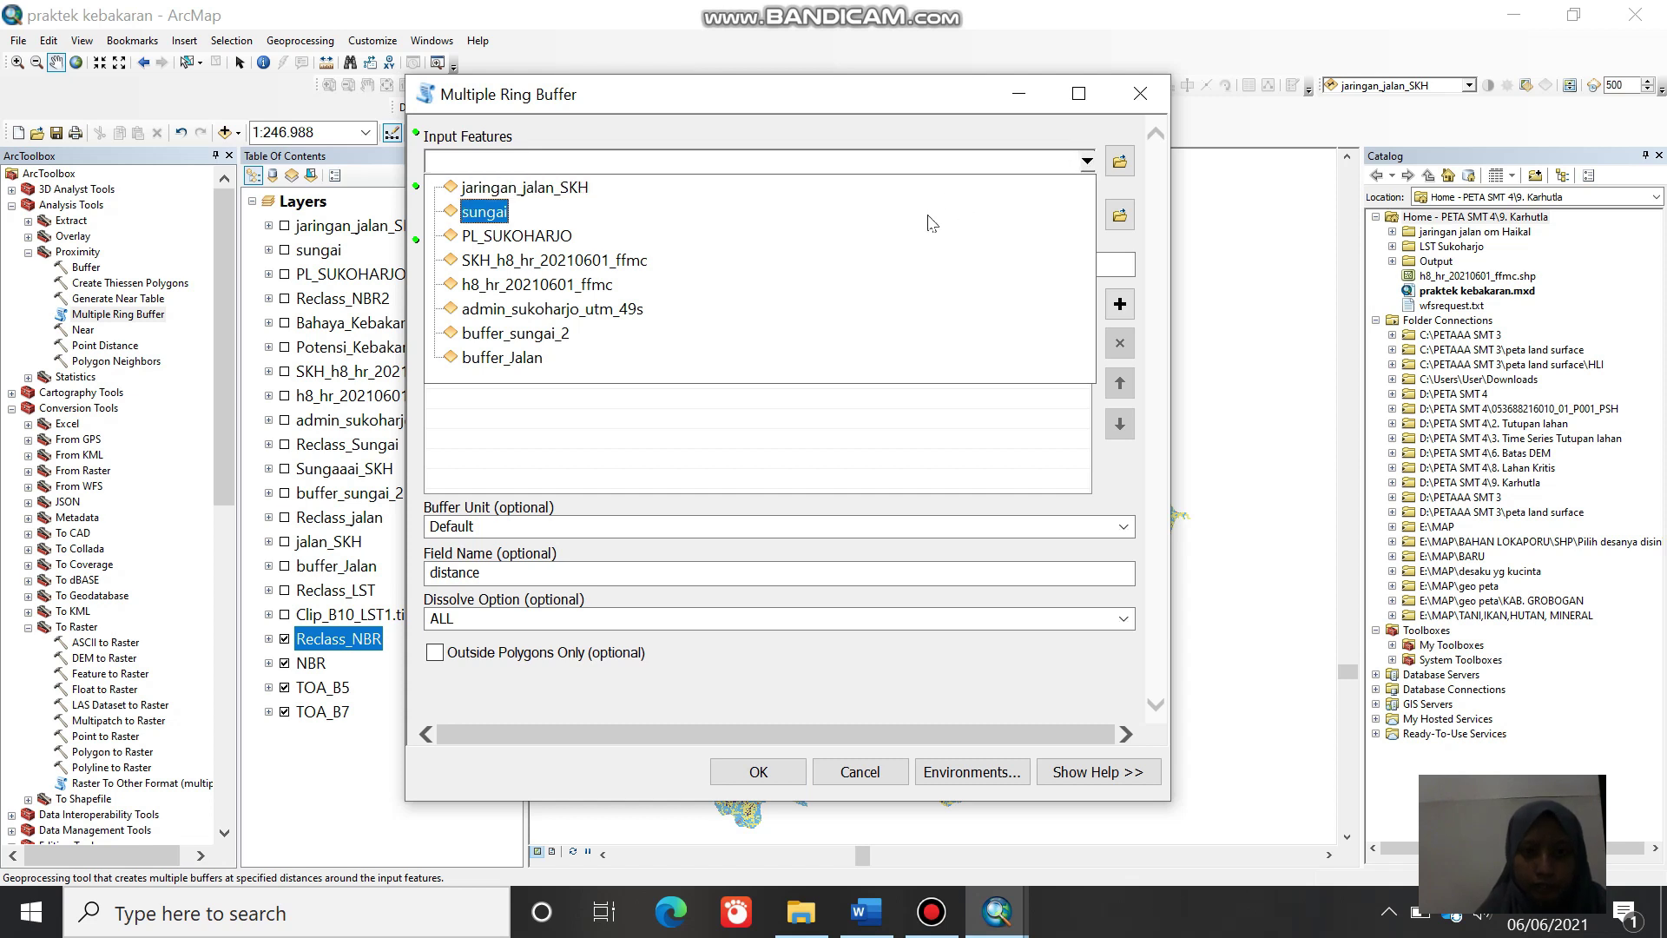
pyautogui.click(929, 217)
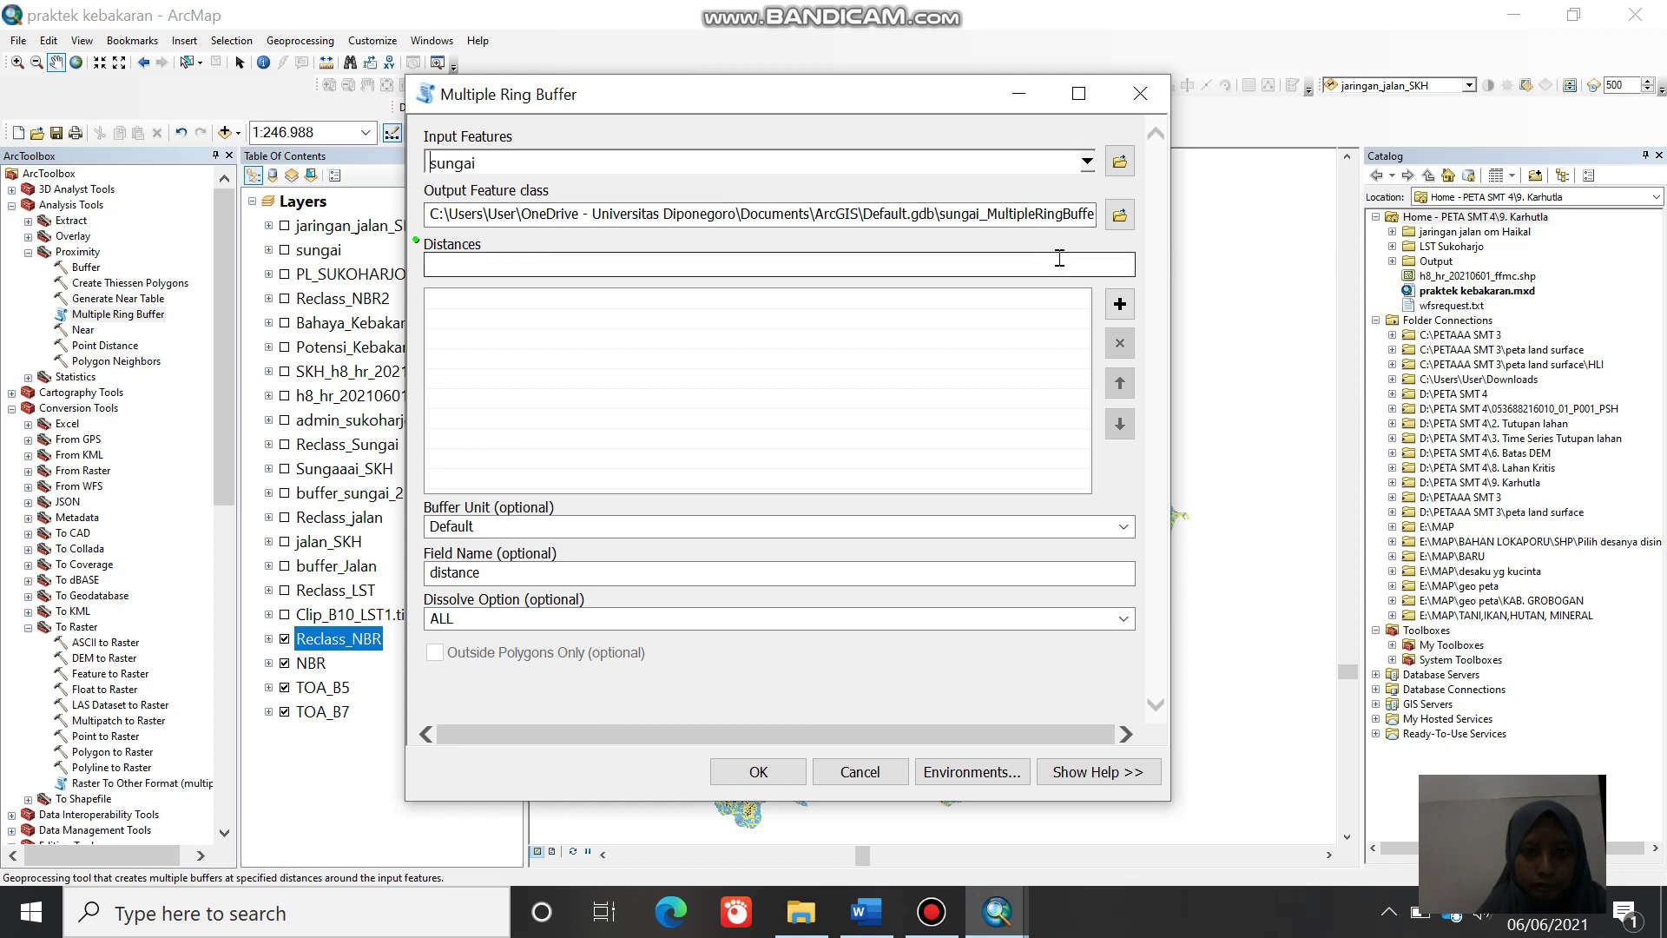
# Step: Enter ring distances of 500 and 1000 for the sungai buffer with Meters as the unit, and cancel the tool
pyautogui.click(1060, 258)
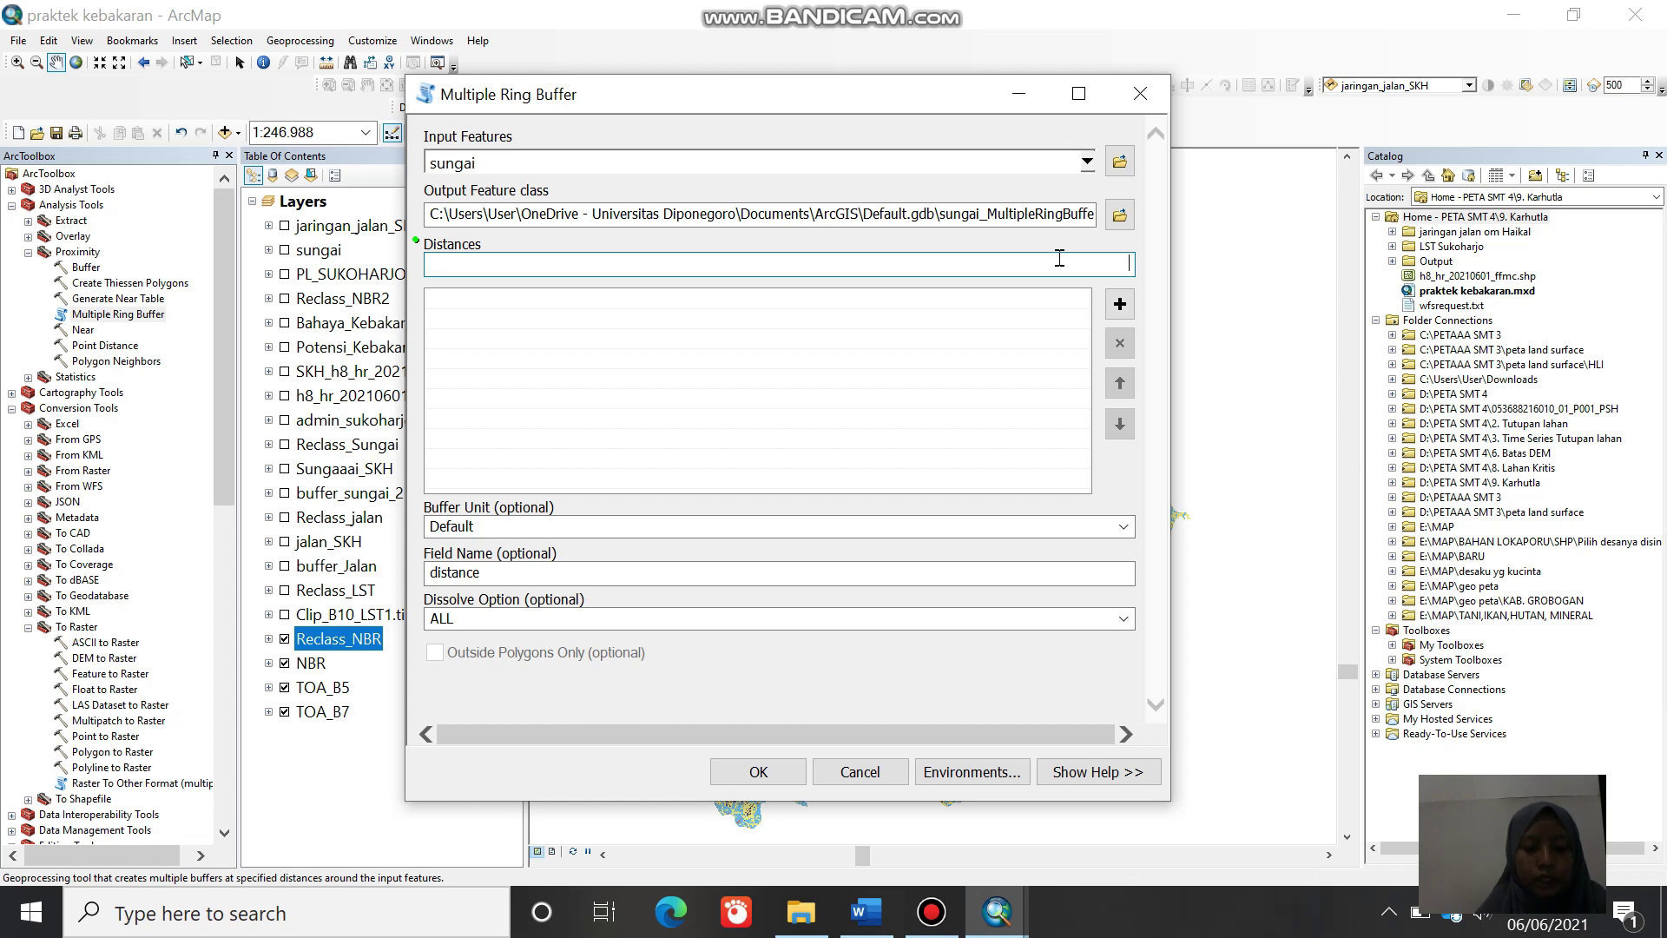
pyautogui.write('500')
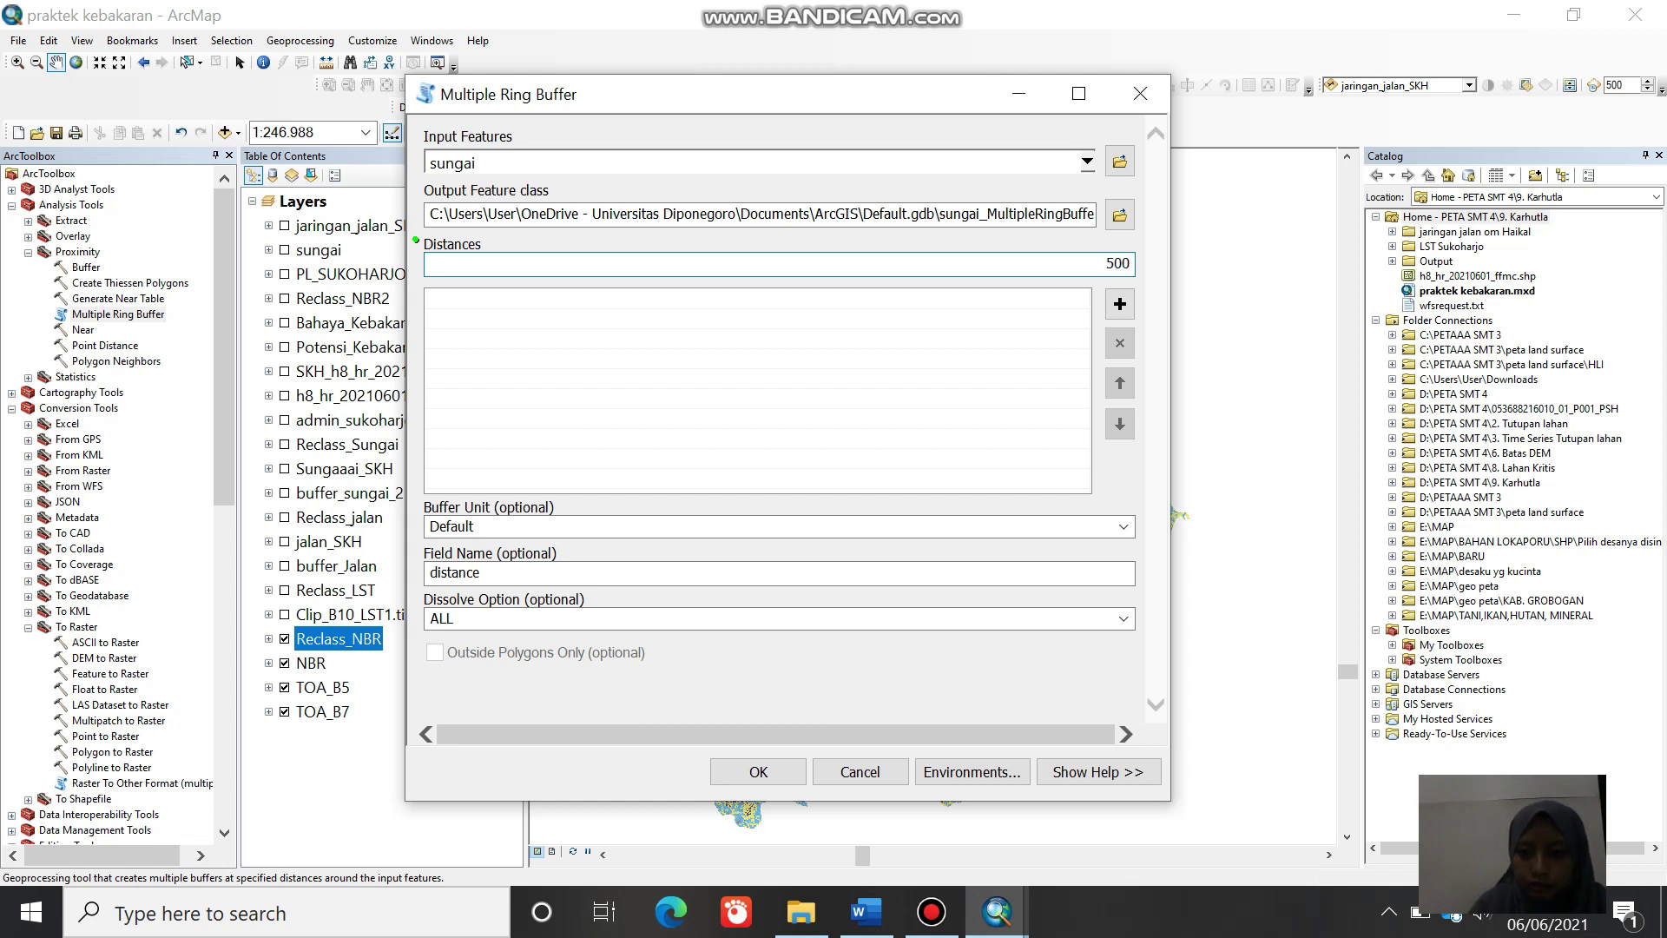
pyautogui.click(1120, 304)
pyautogui.click(1105, 260)
pyautogui.write('1000')
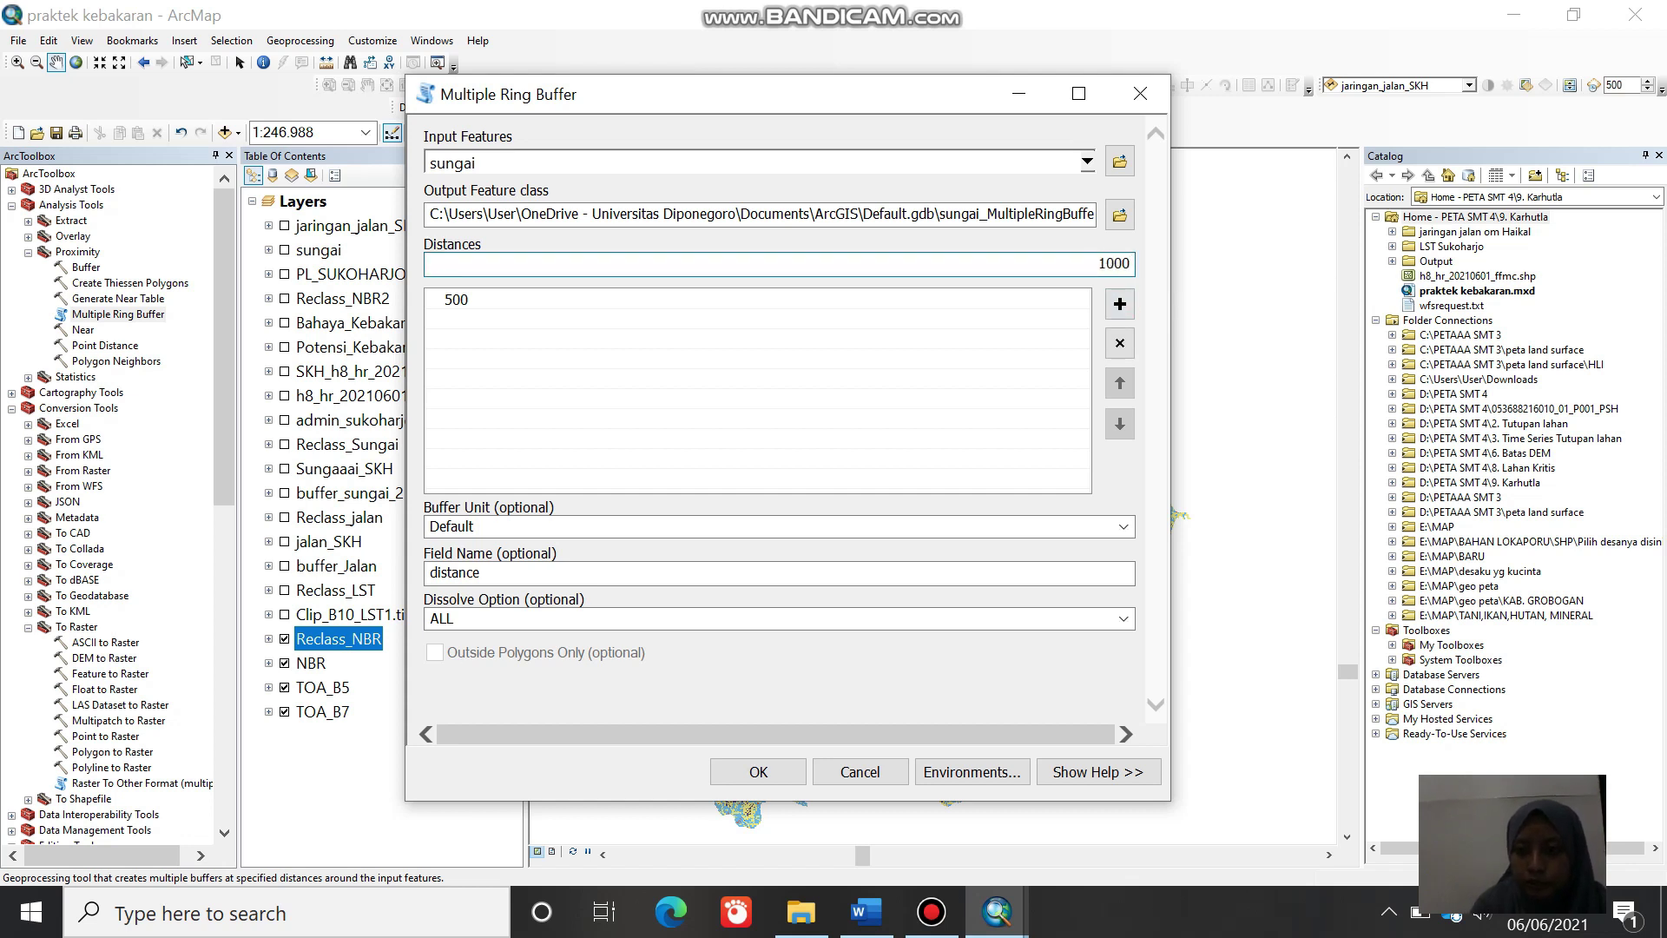
pyautogui.click(1120, 304)
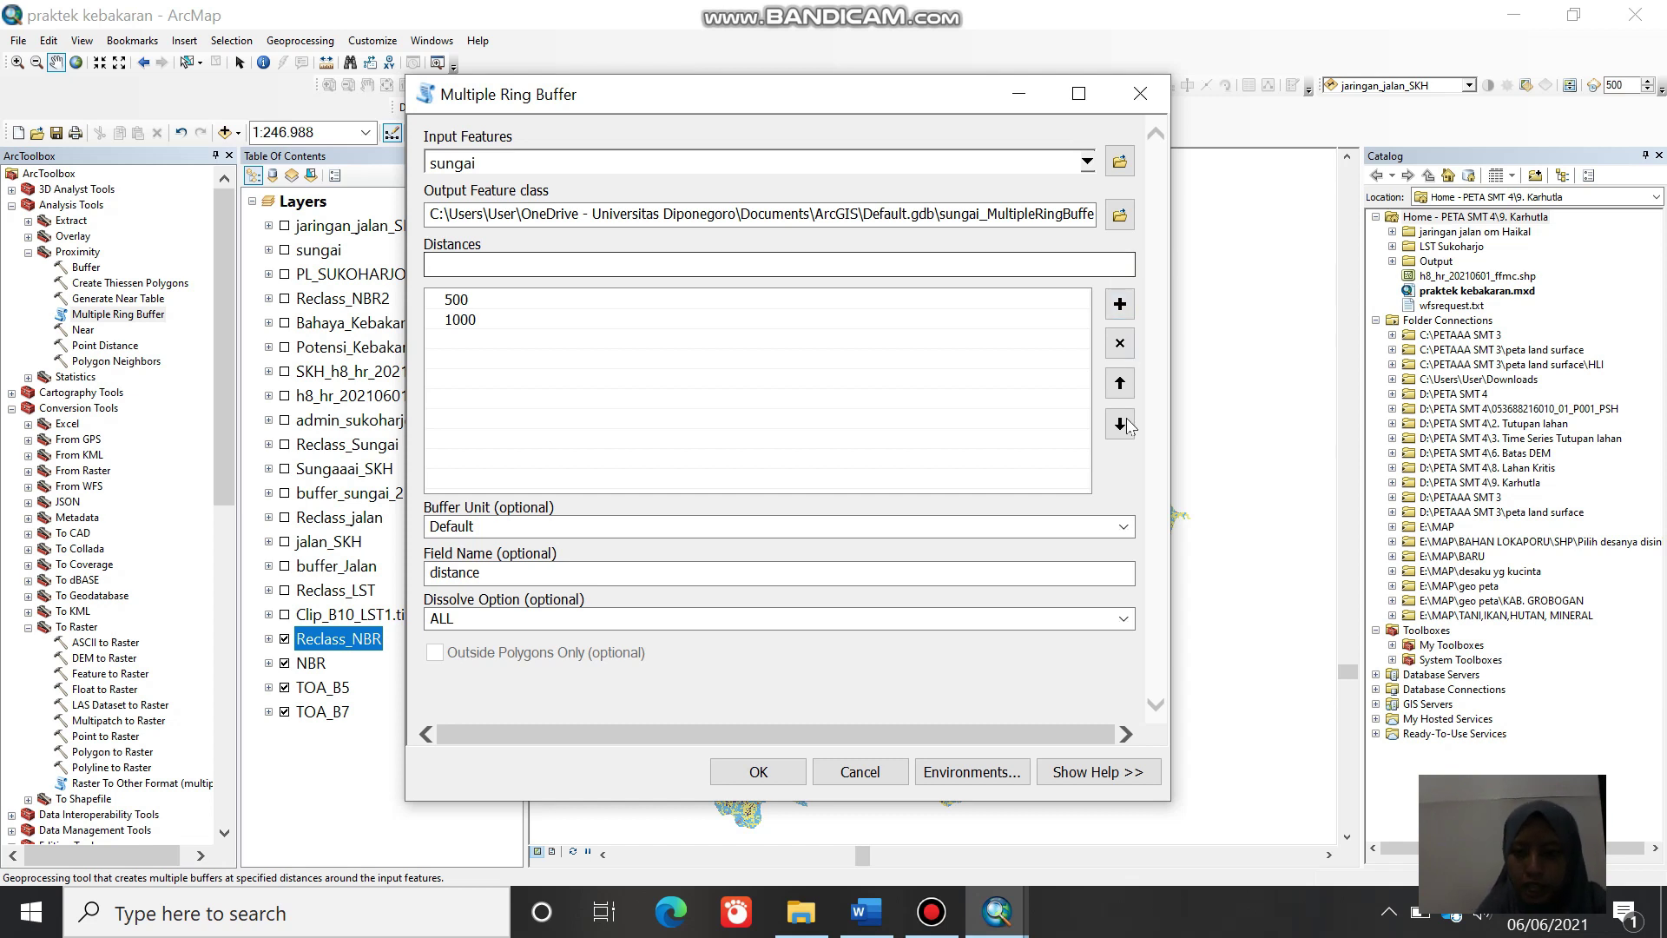
pyautogui.click(1122, 527)
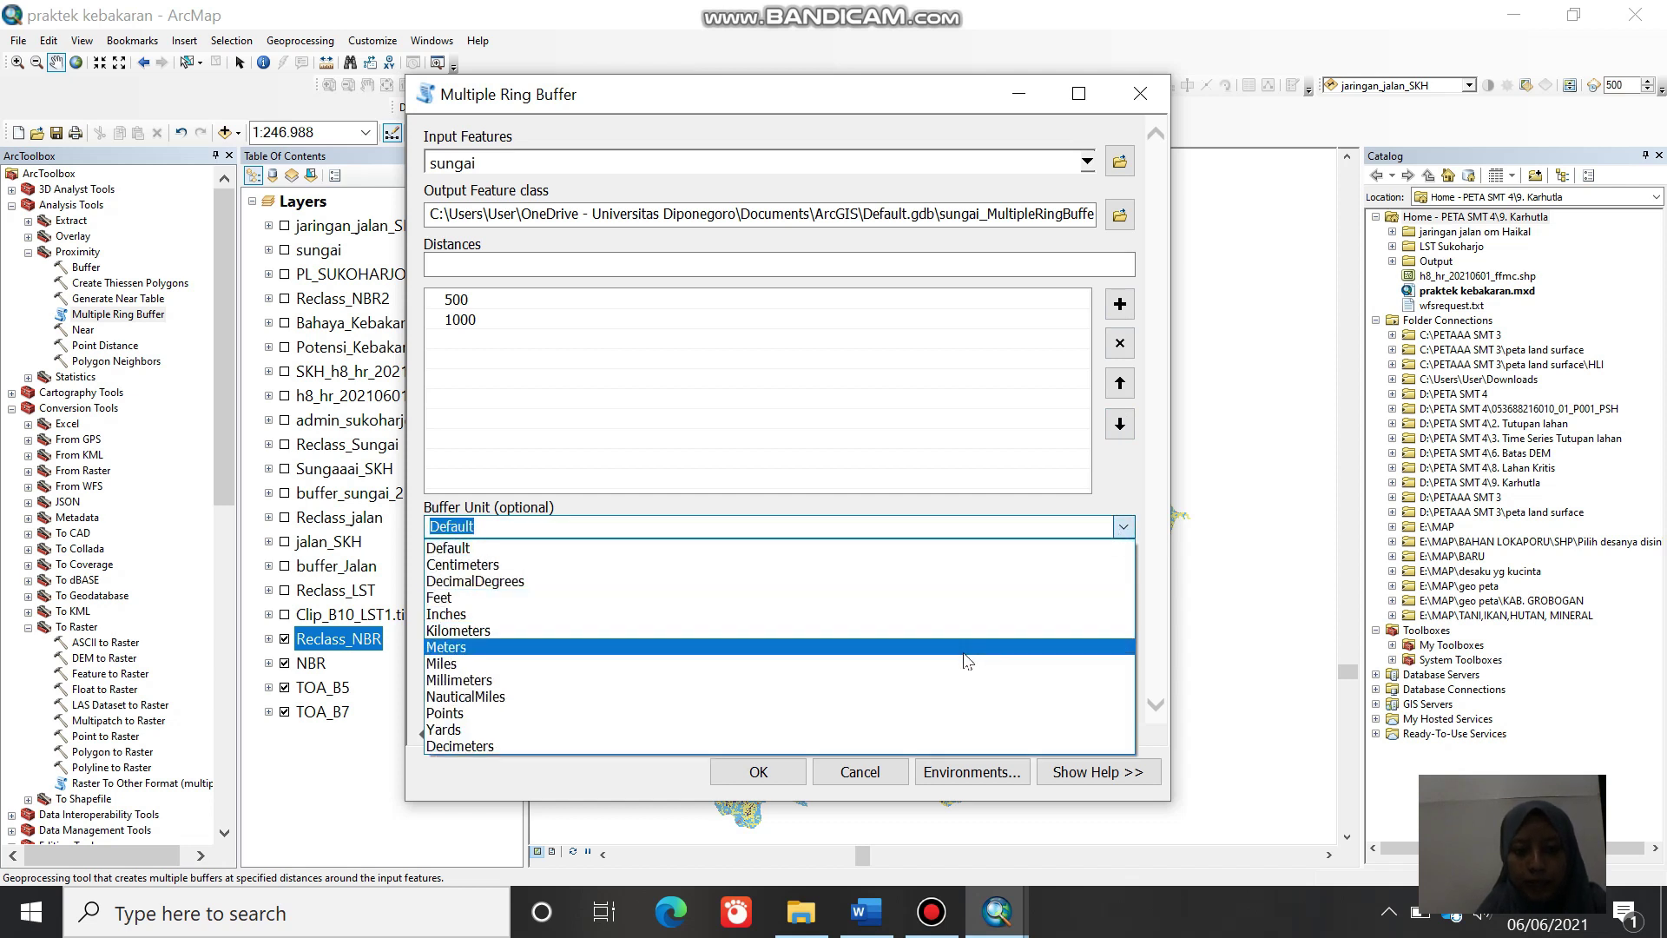
pyautogui.click(868, 648)
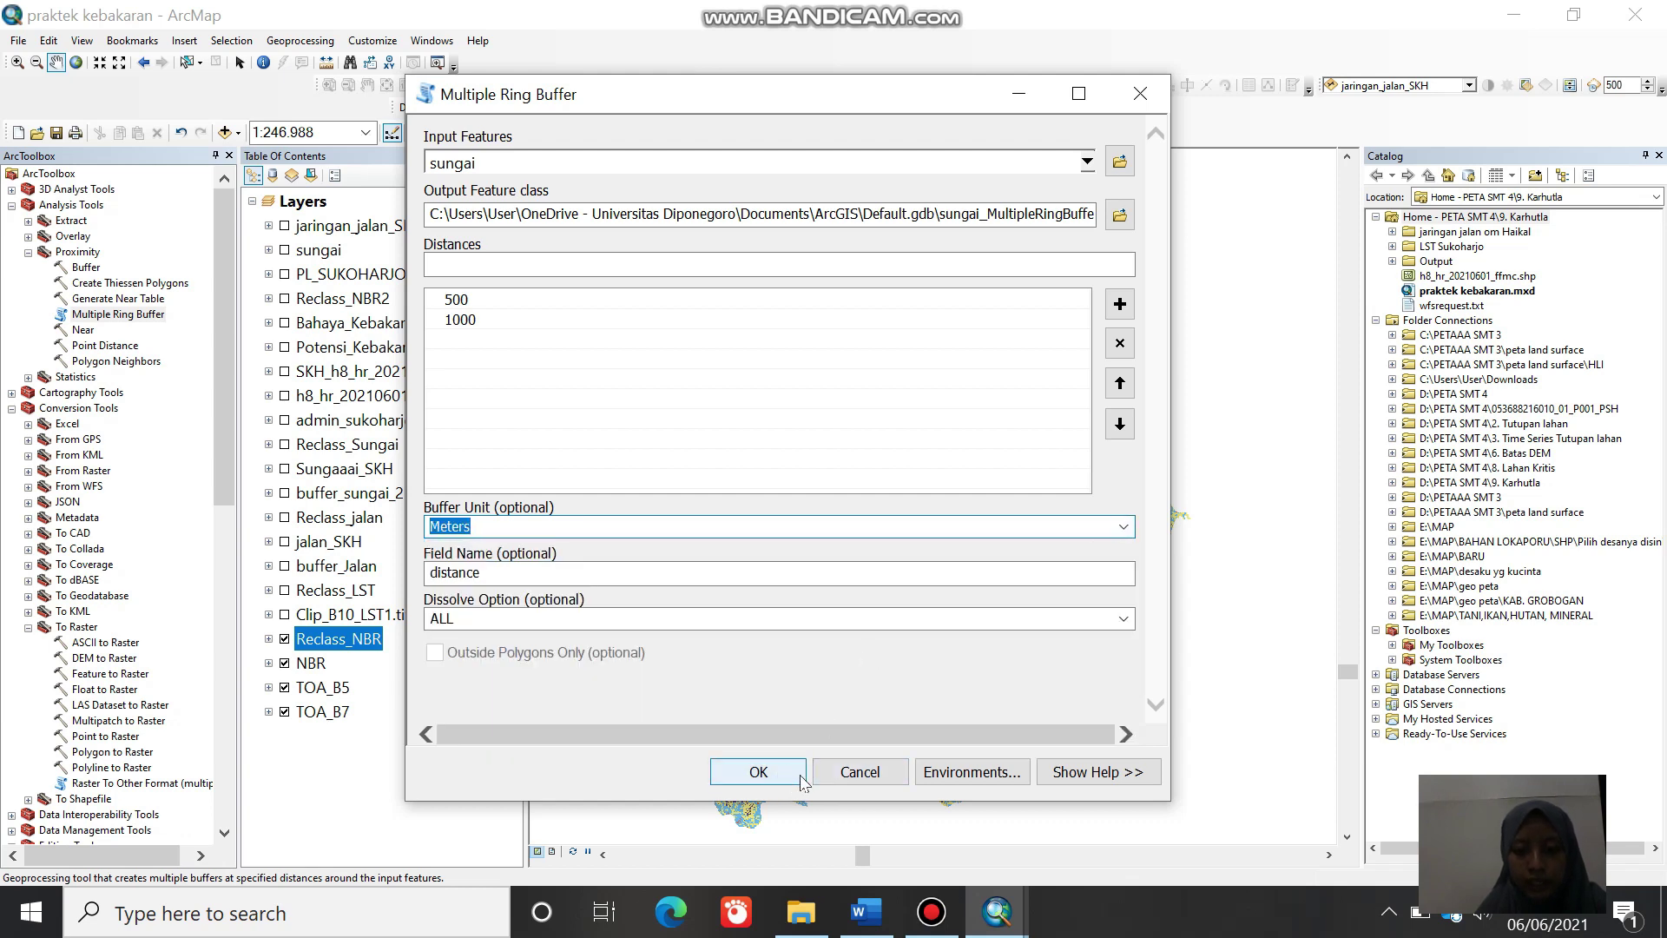
pyautogui.click(857, 772)
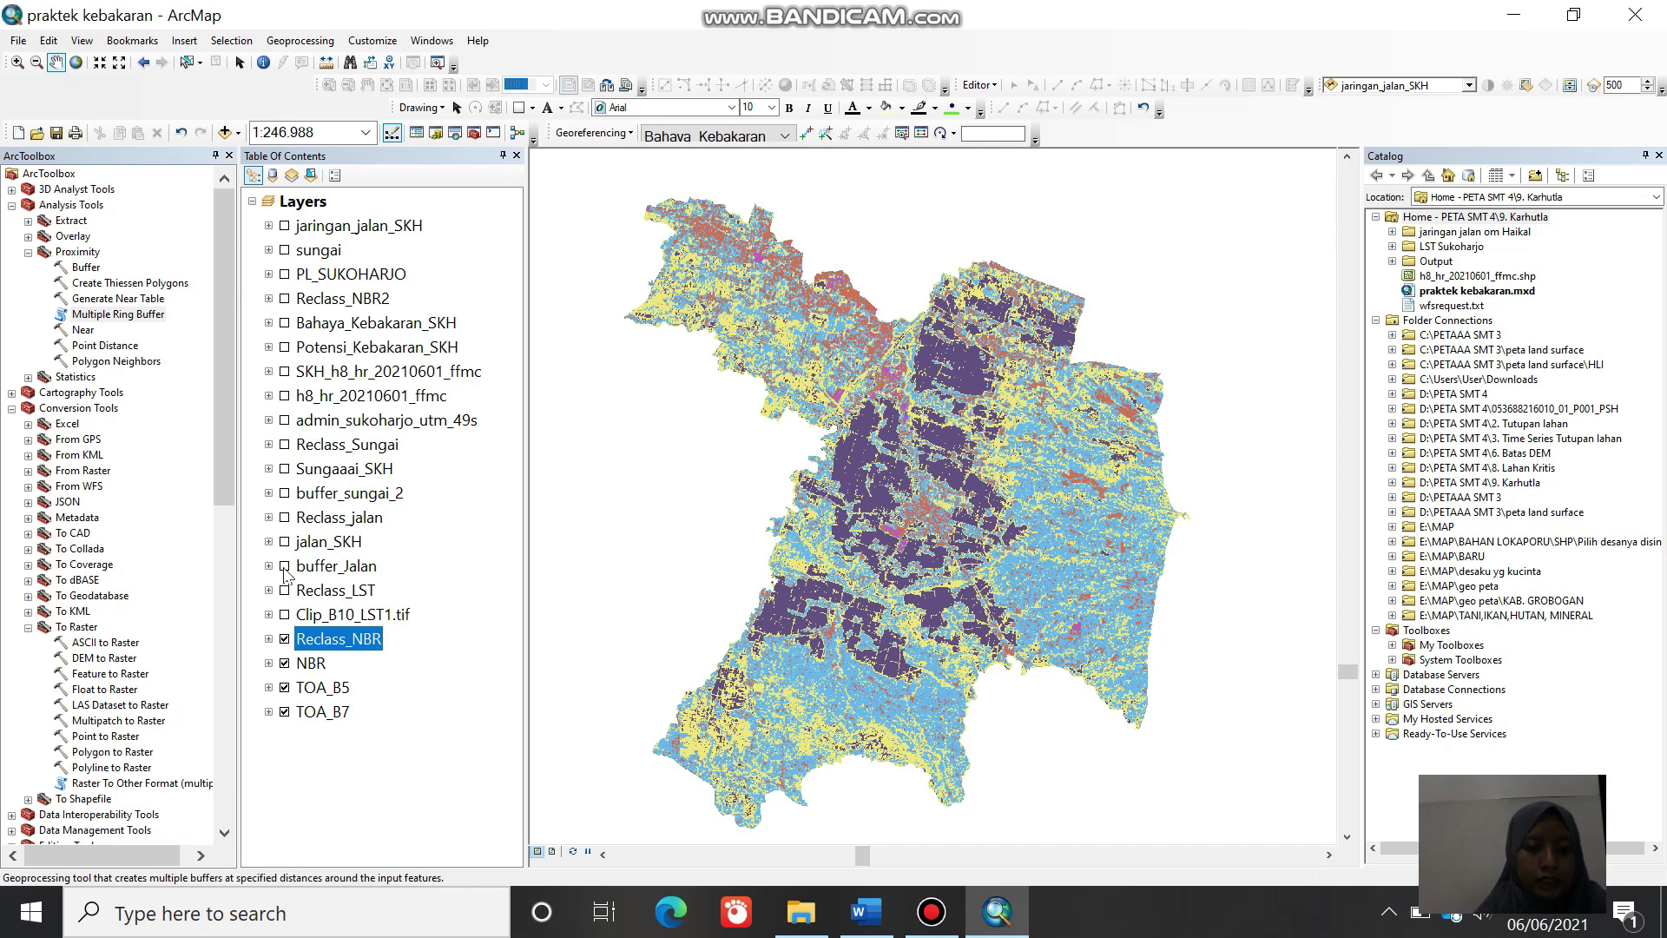
# Step: Display the buffer_sungai_2 layer on its own for review, hide it, and display the buffer_Jalan layer
pyautogui.click(286, 495)
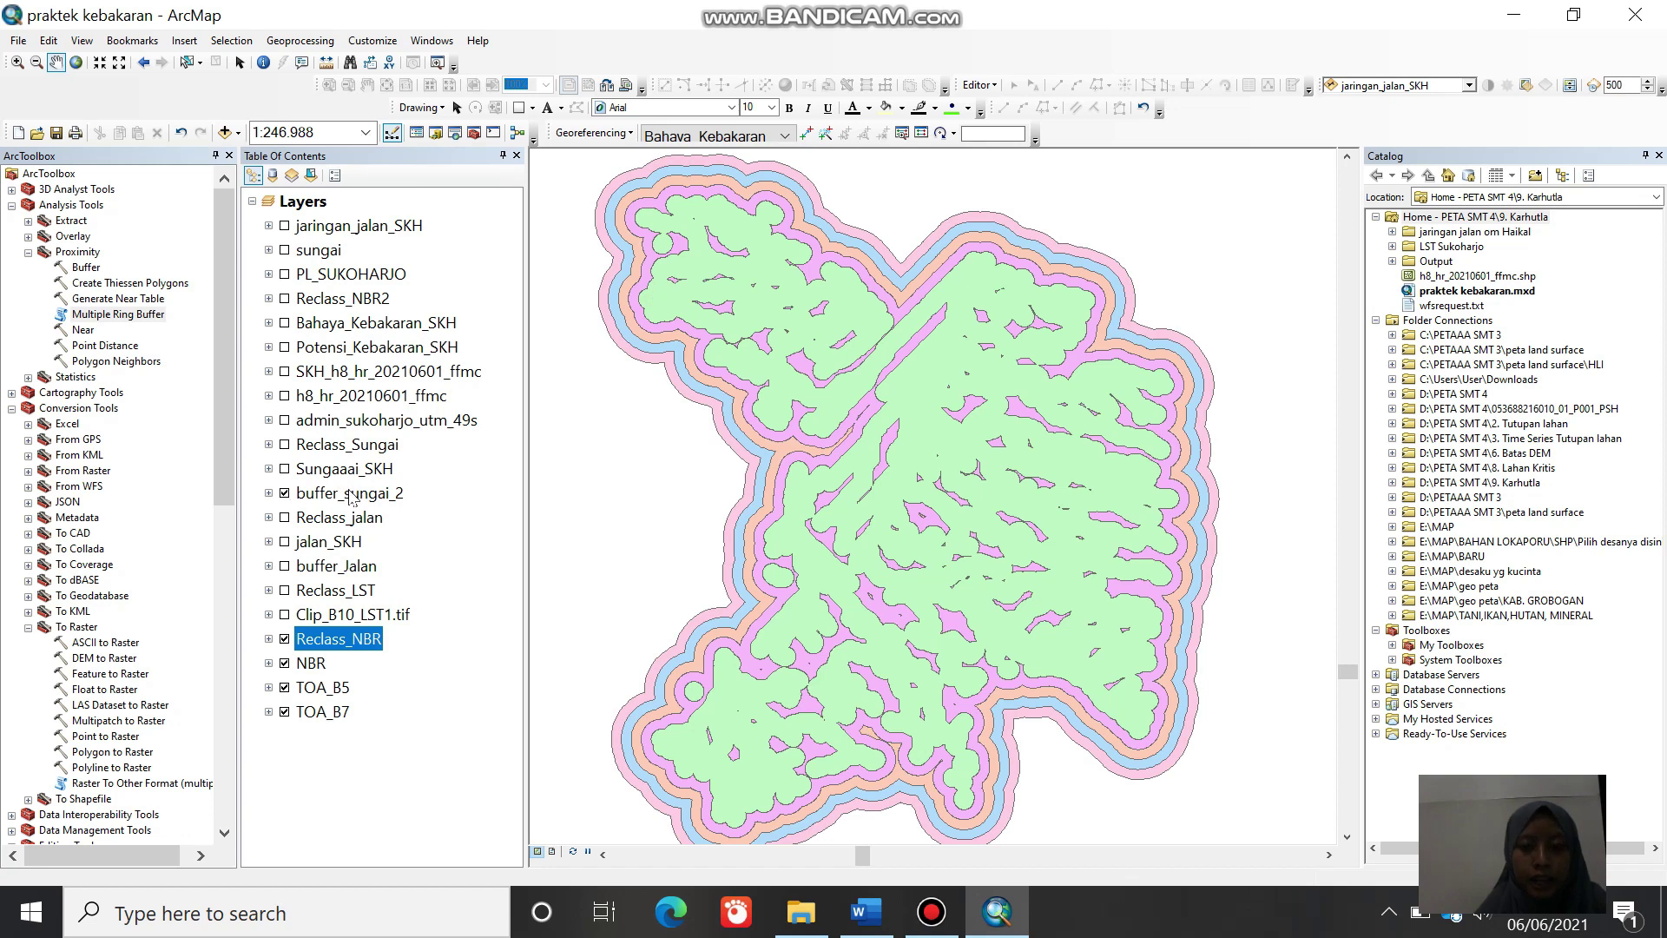
pyautogui.click(285, 493)
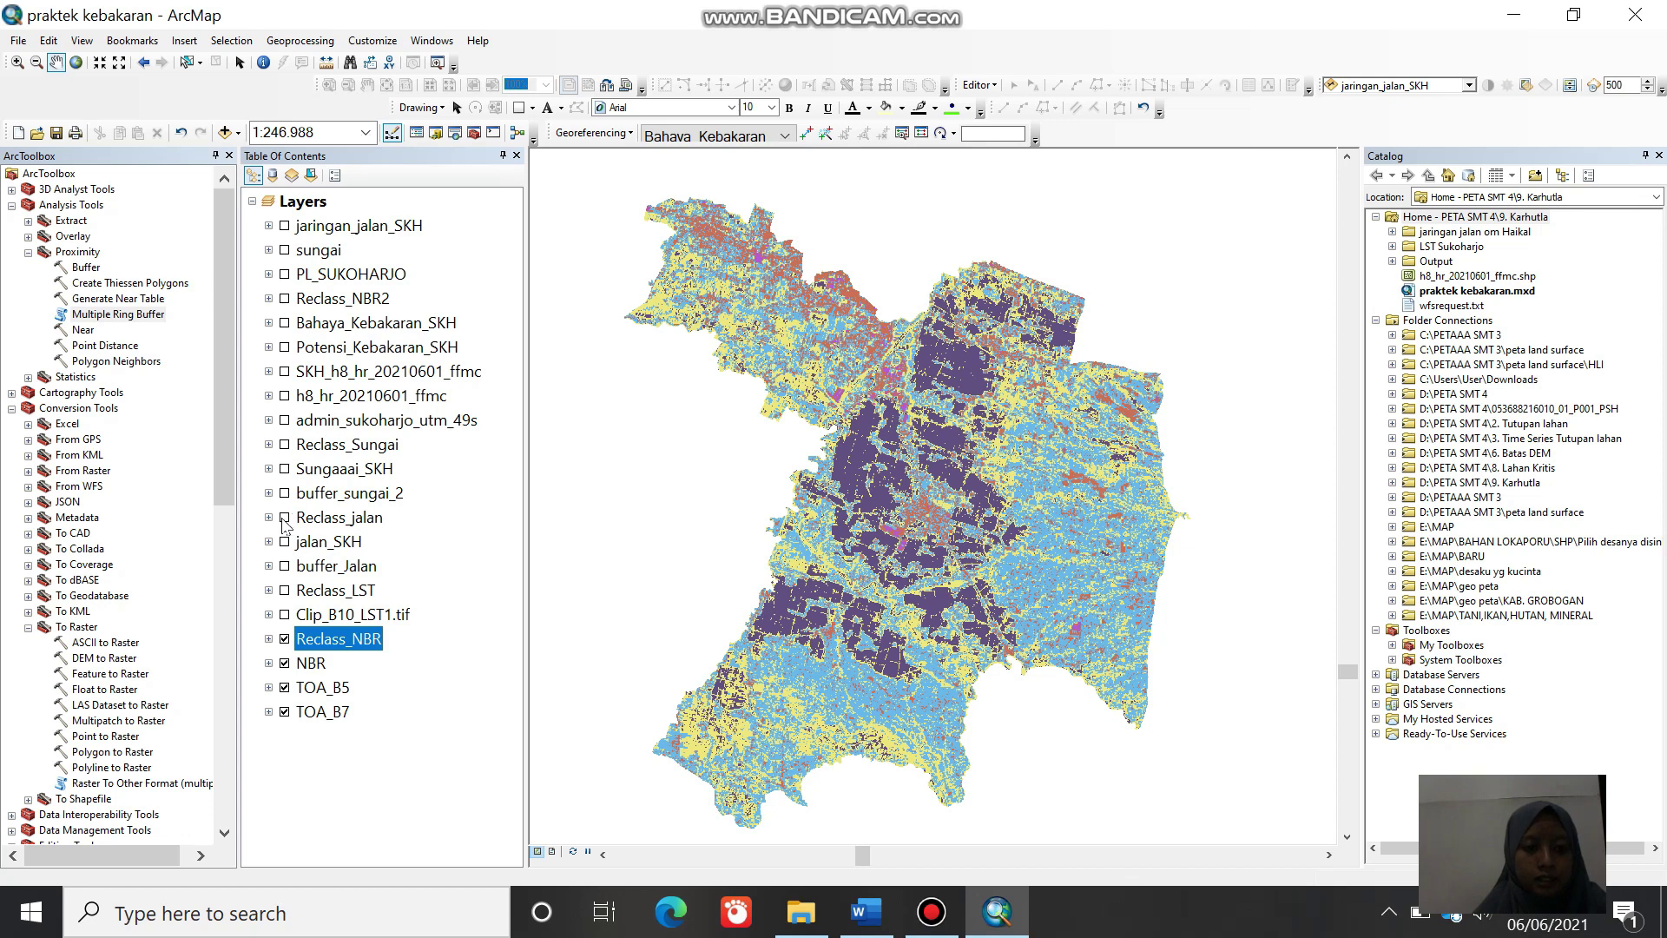
pyautogui.click(284, 566)
pyautogui.click(312, 566)
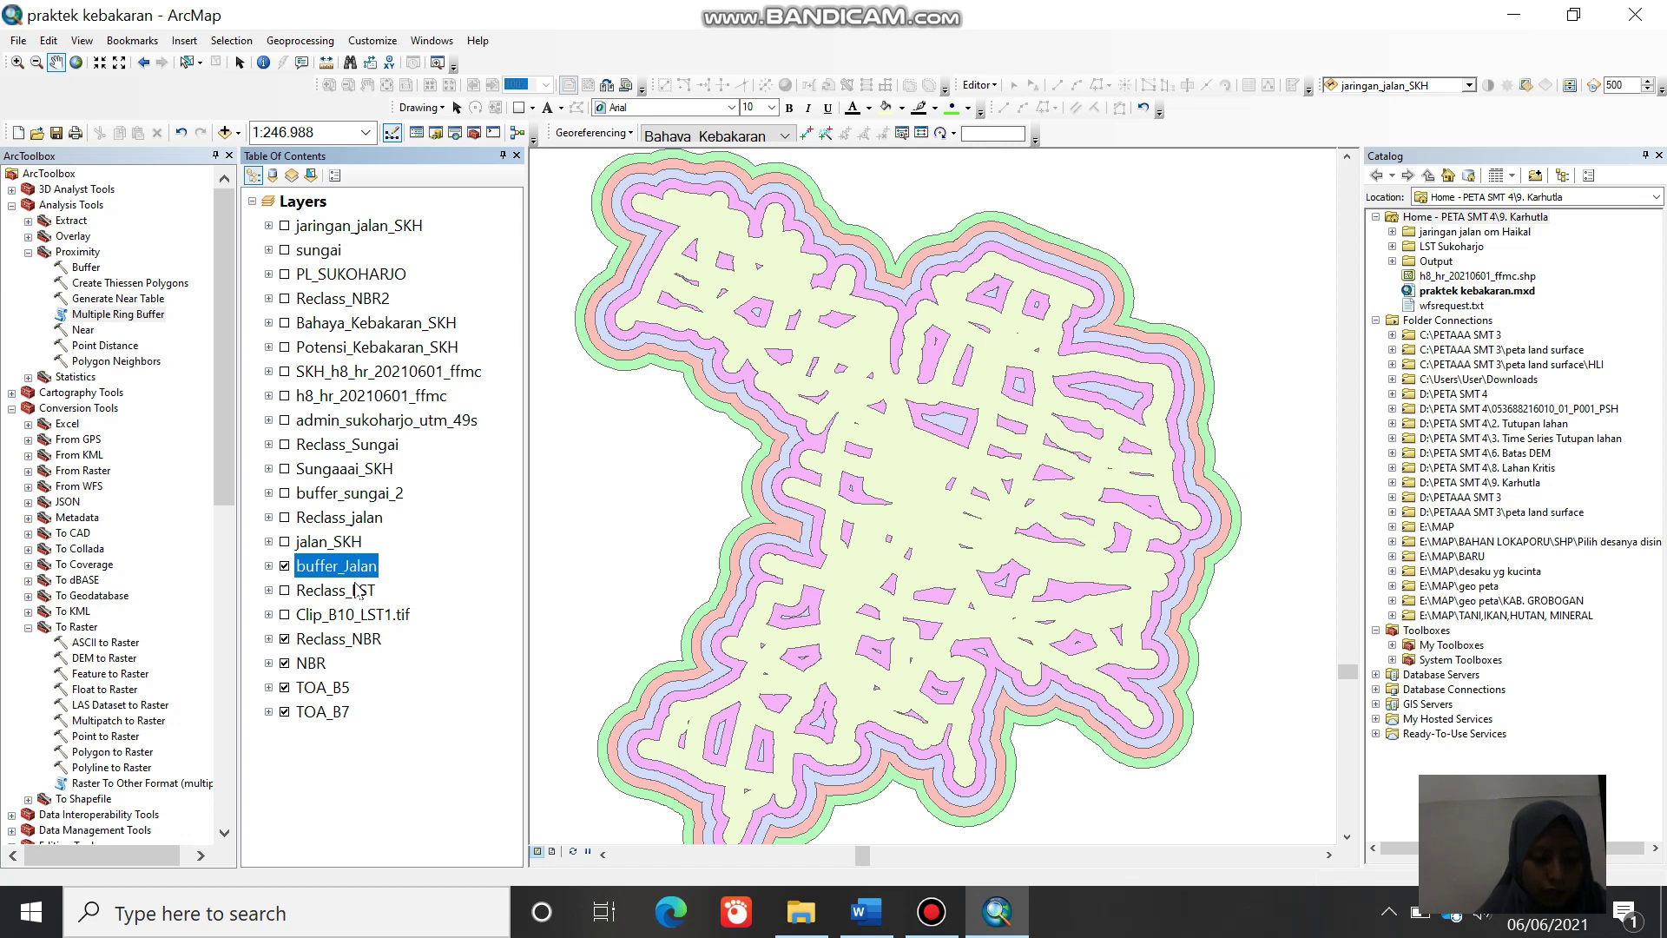
# Step: Set up the Polygon to Raster conversion for buffer_Jalan with distance as the value field, and cancel the tool
pyautogui.moveTo(222, 477); pyautogui.dragTo(222, 529)
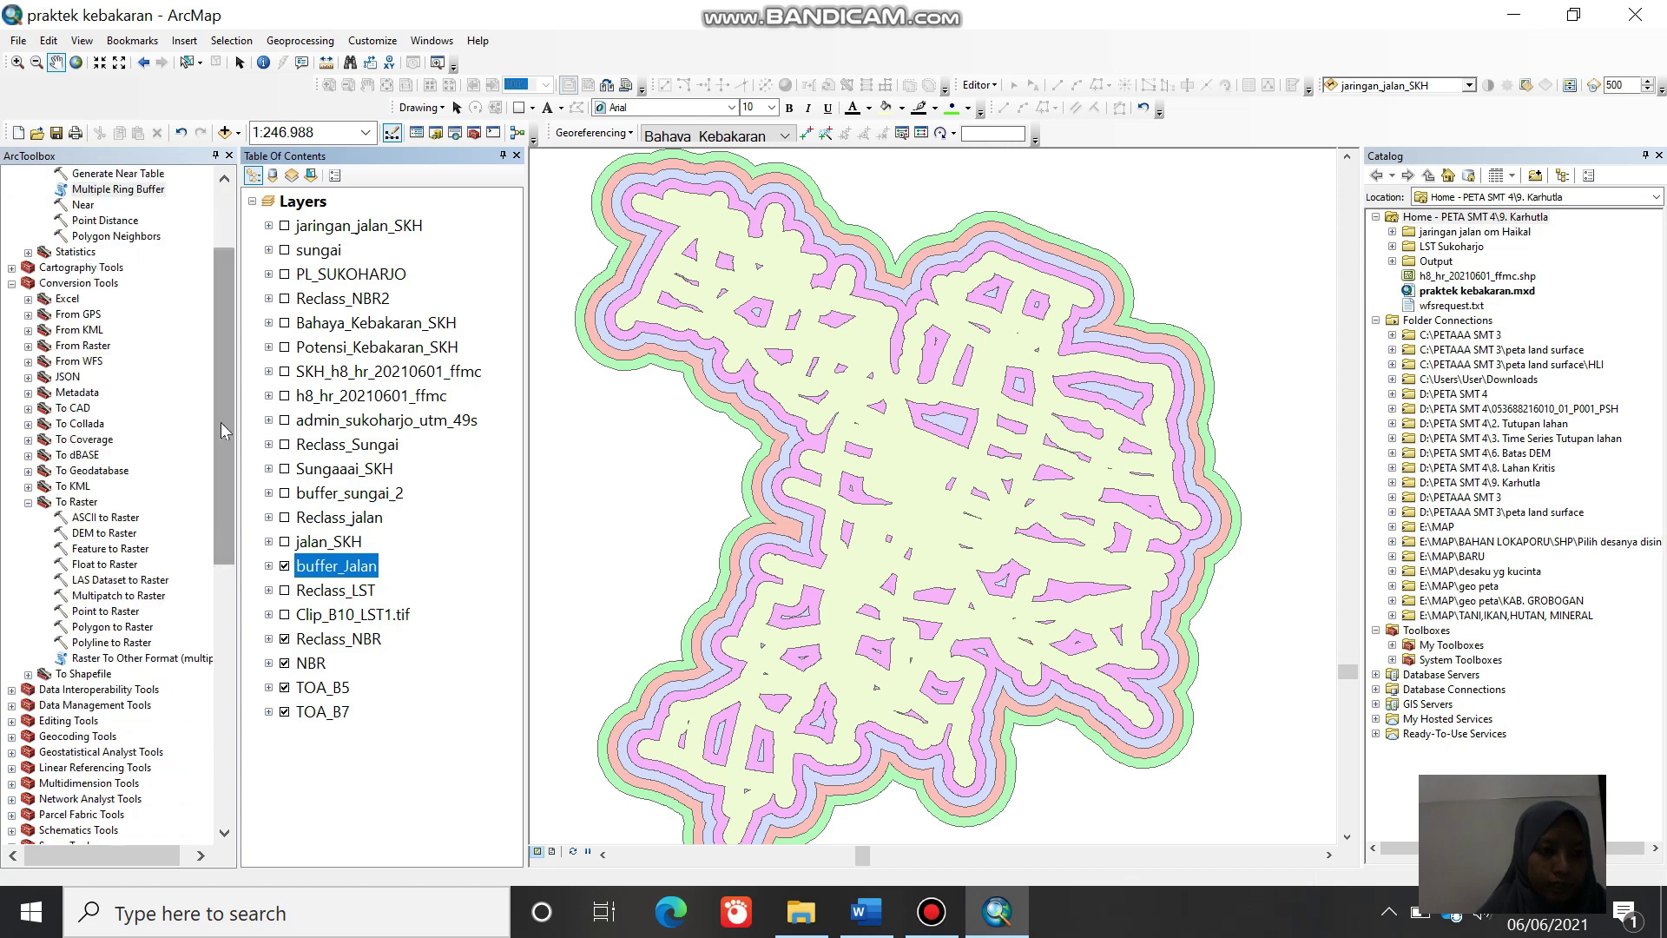
pyautogui.click(112, 284)
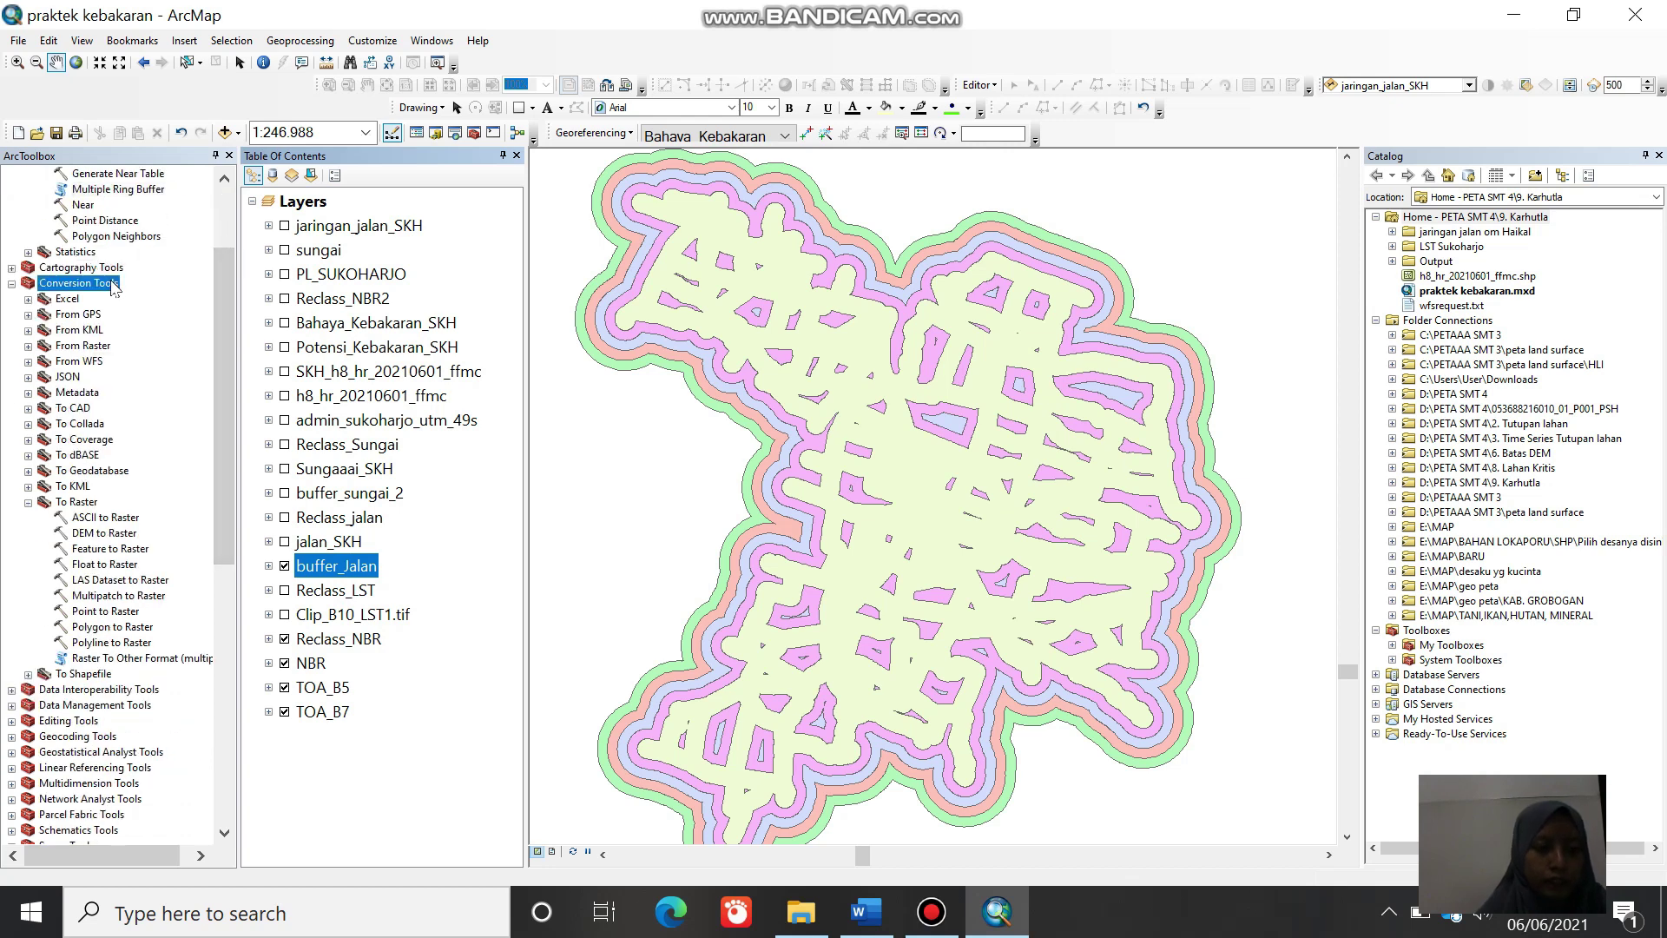
pyautogui.click(77, 502)
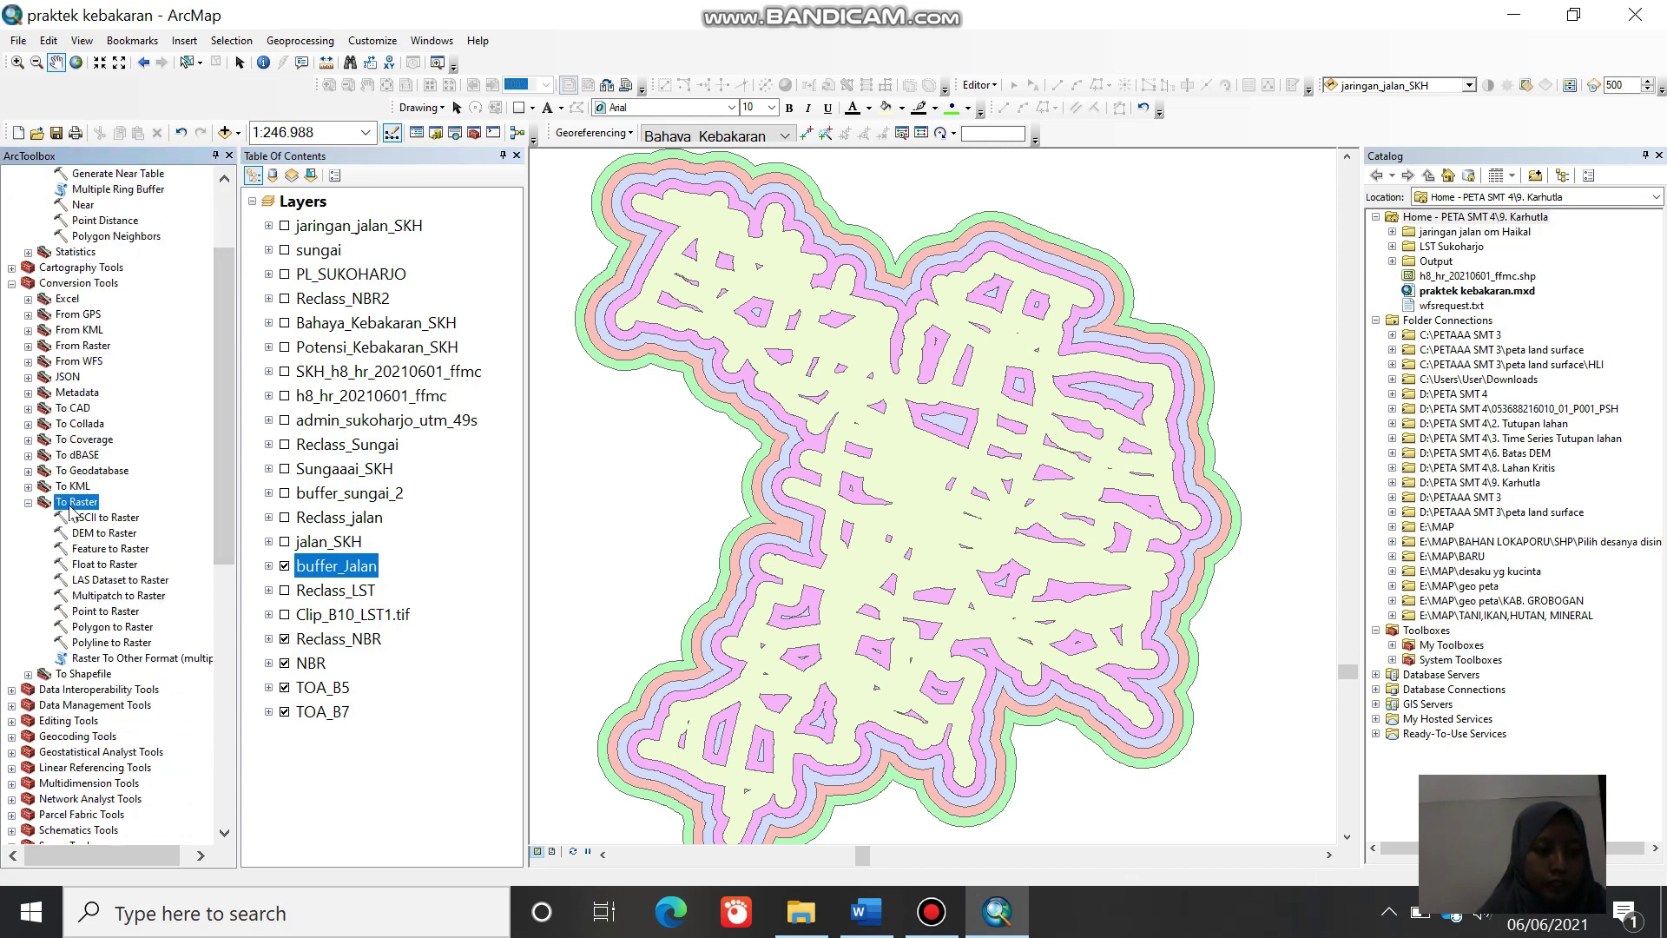
pyautogui.doubleClick(129, 628)
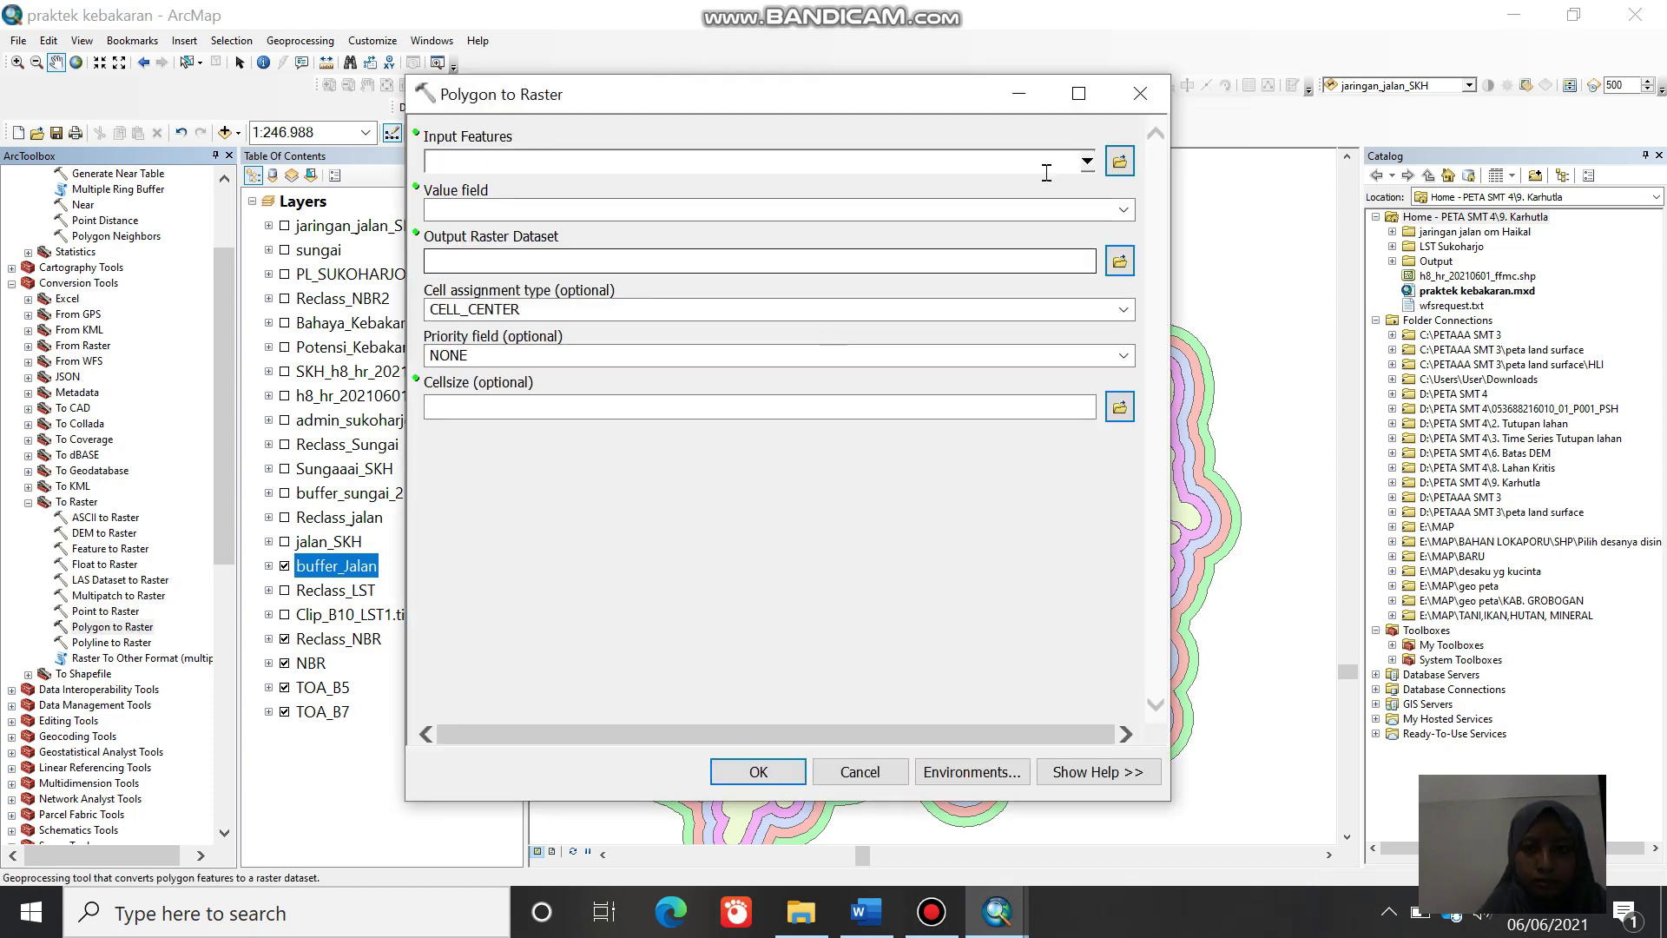
pyautogui.click(1086, 161)
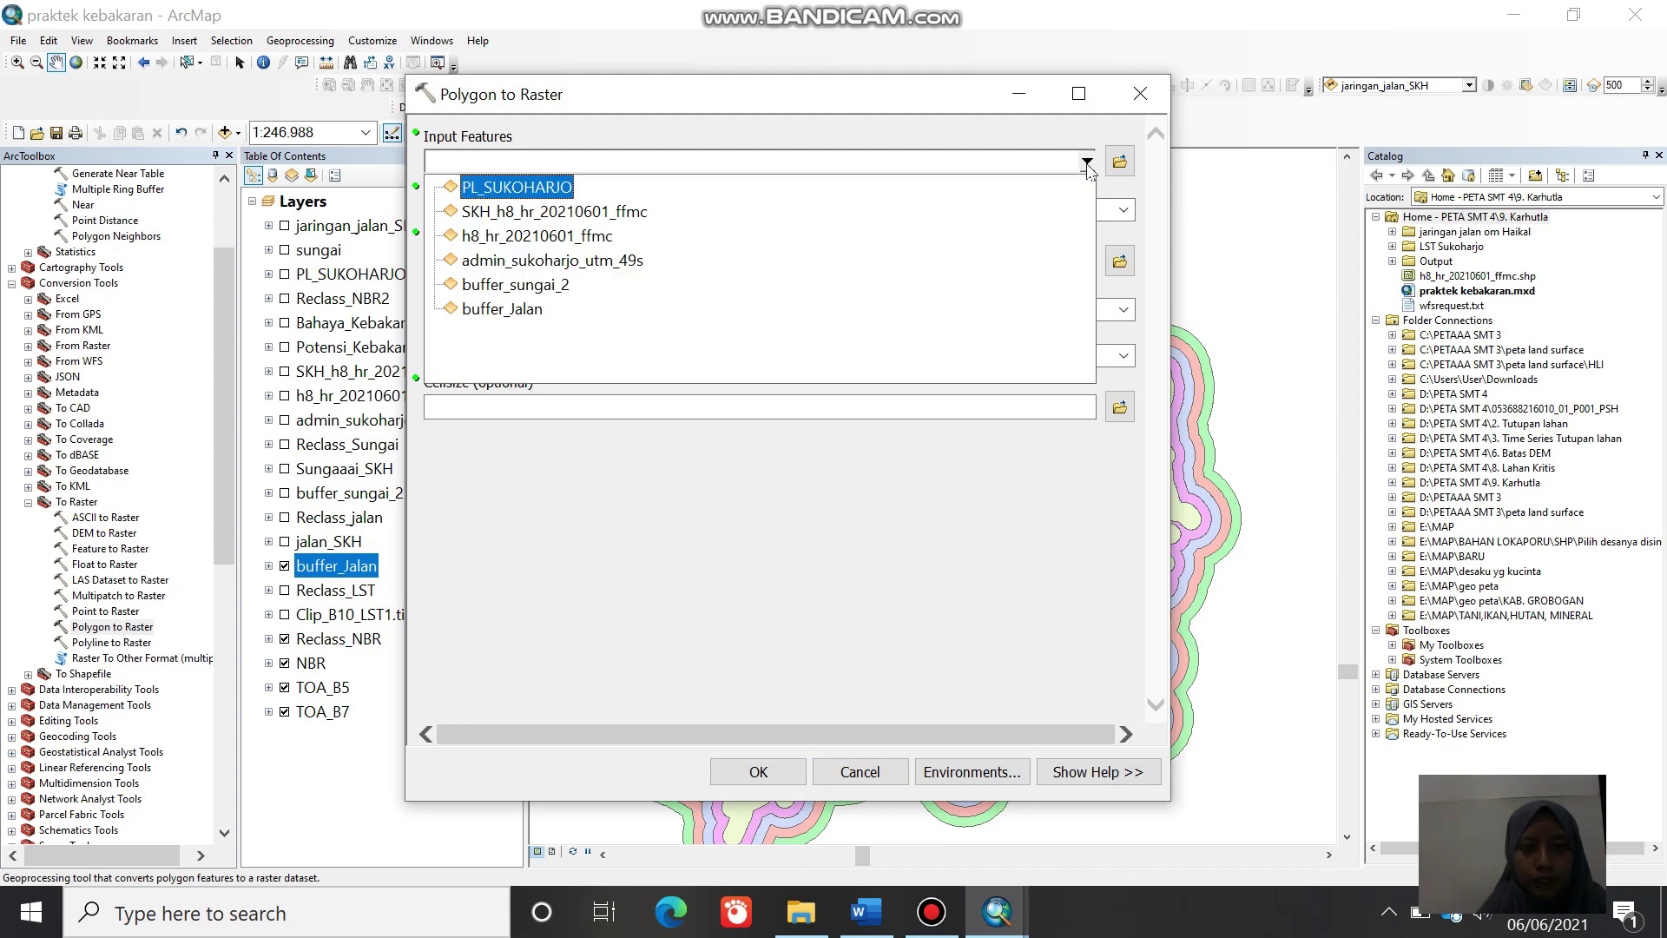
pyautogui.click(864, 308)
pyautogui.click(1125, 211)
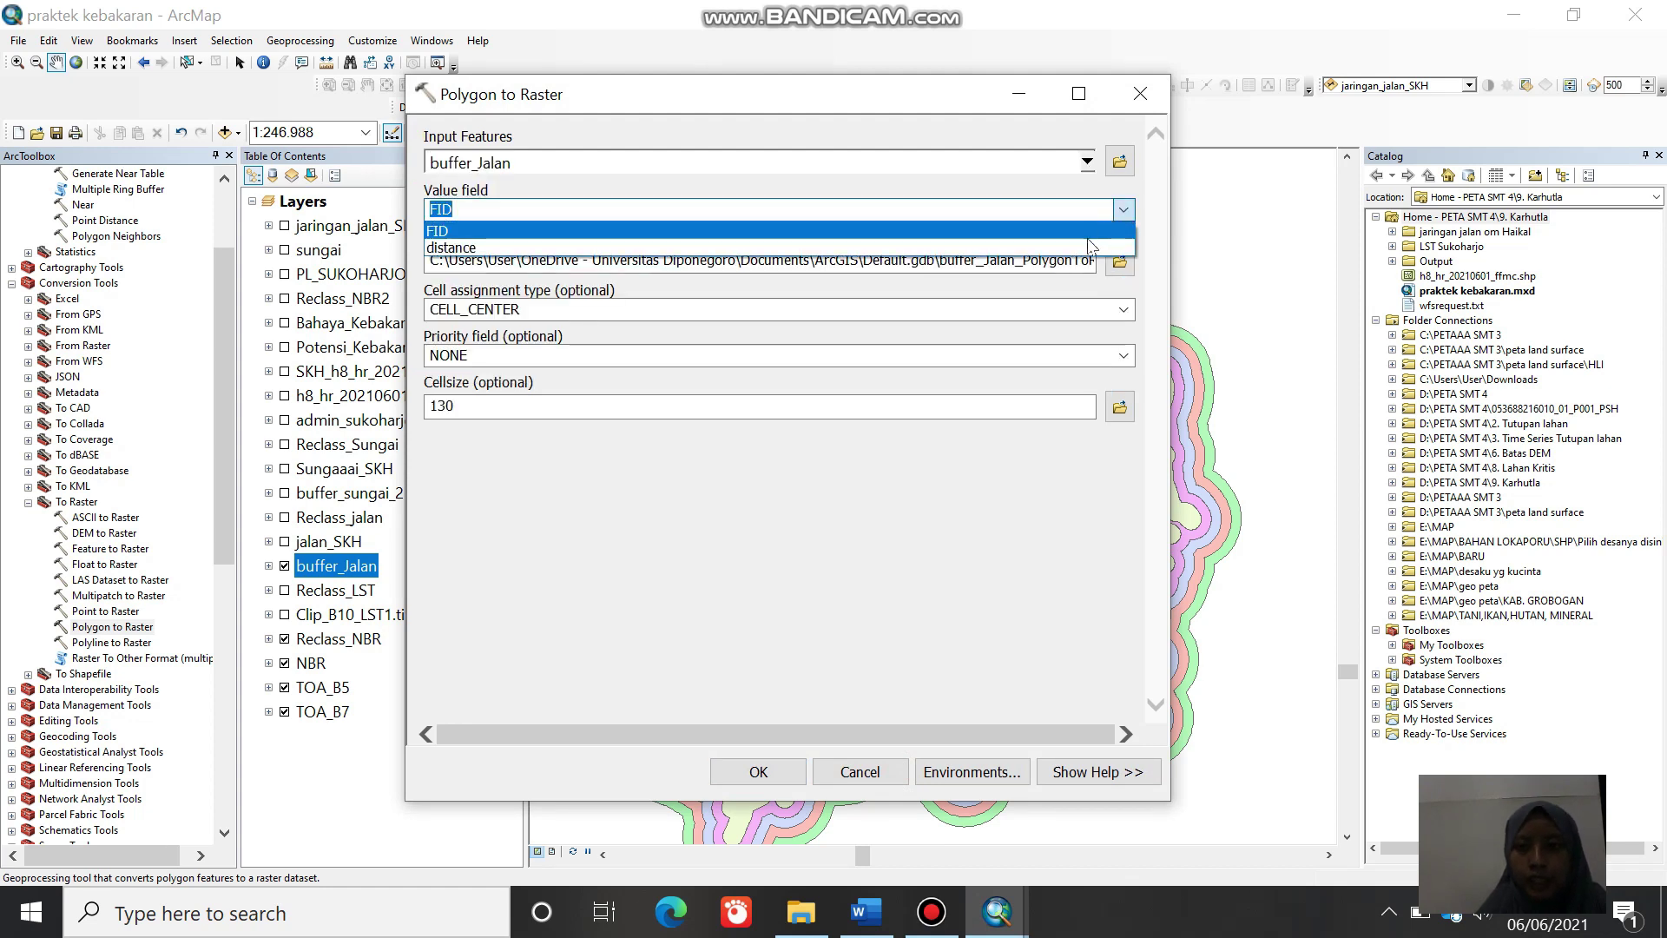
pyautogui.click(1085, 246)
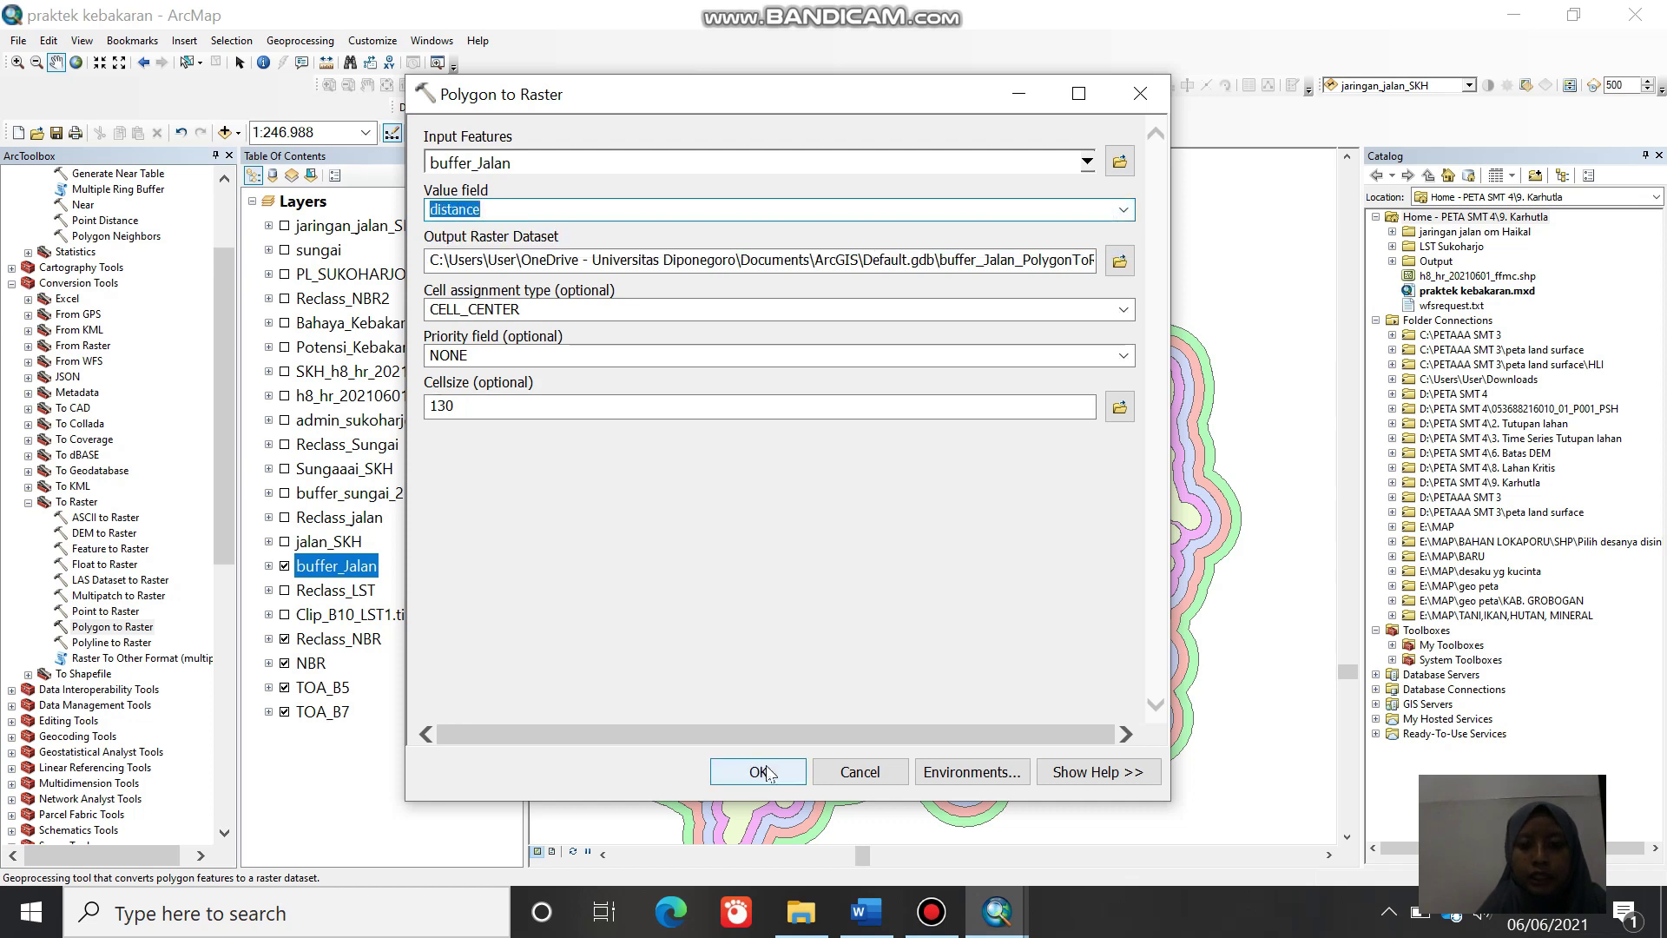
pyautogui.click(843, 775)
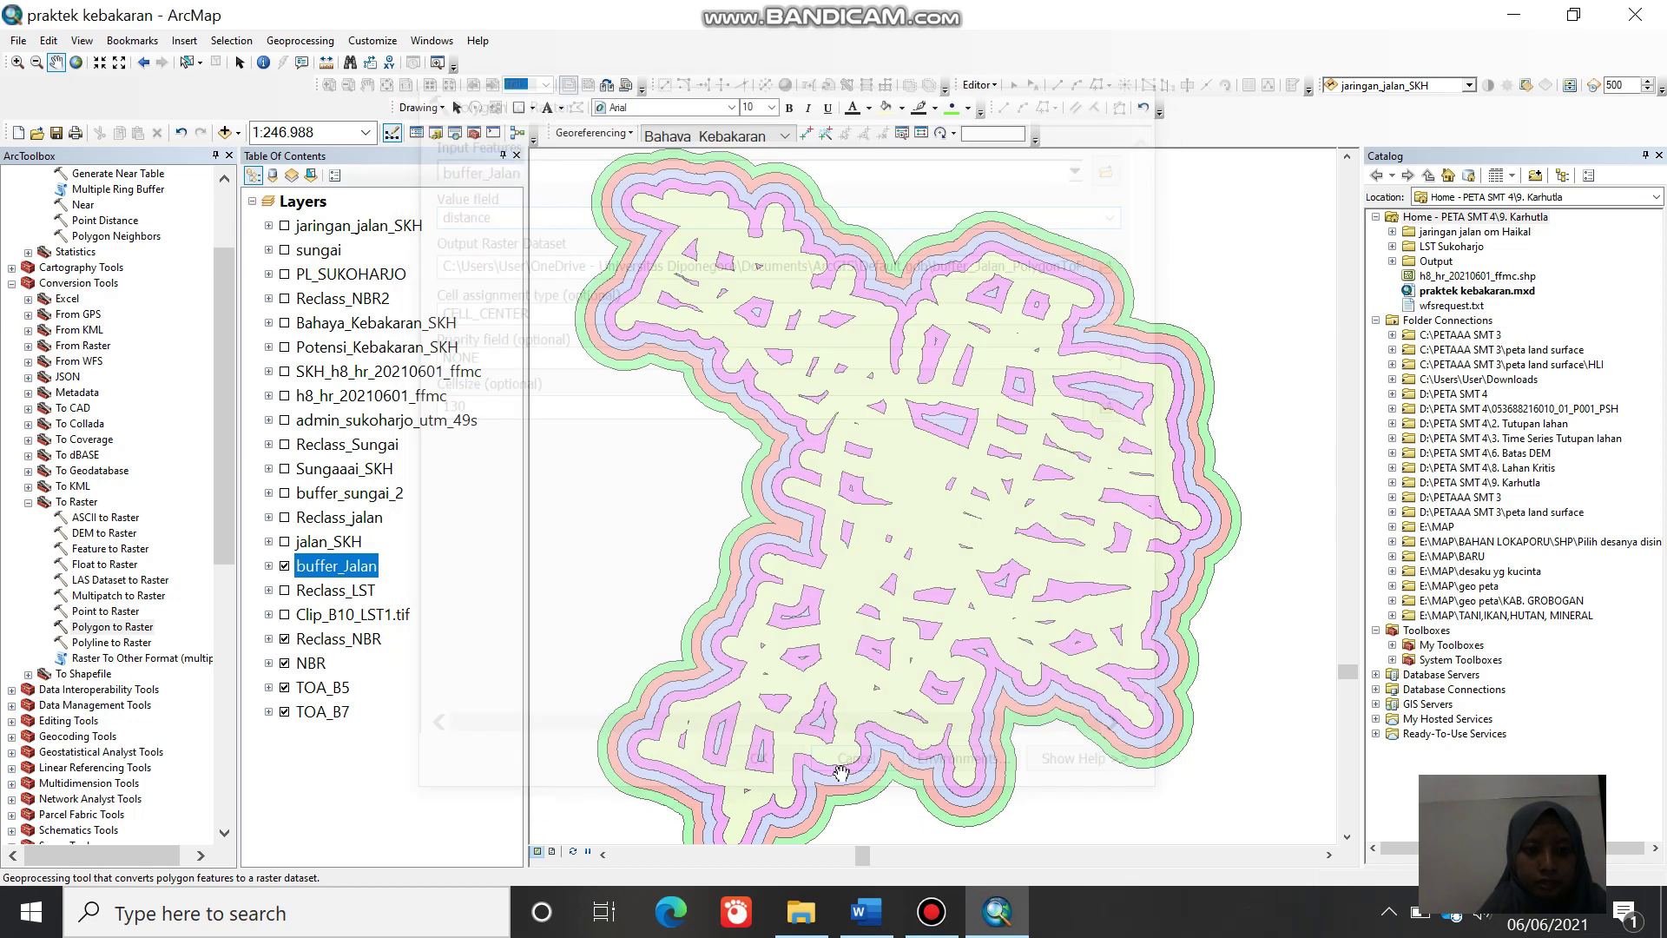
# Step: Display the jalan_SKH raster with buffer_Jalan hidden, and show the Sungaaai_SKH raster for review
pyautogui.click(284, 541)
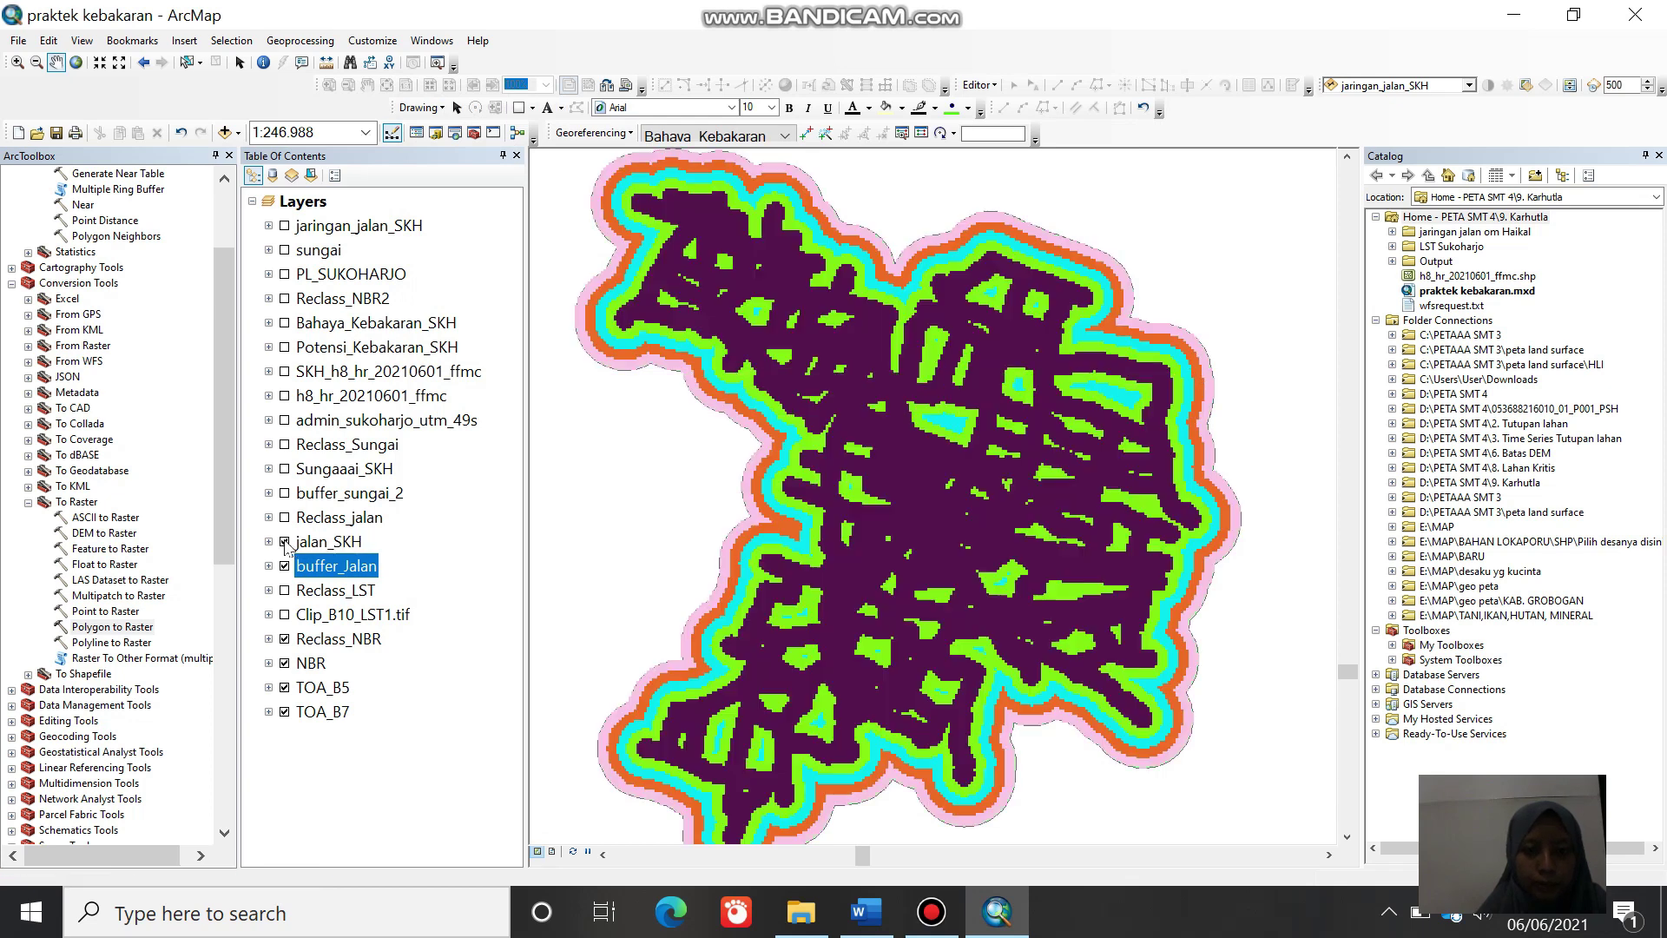
pyautogui.click(284, 565)
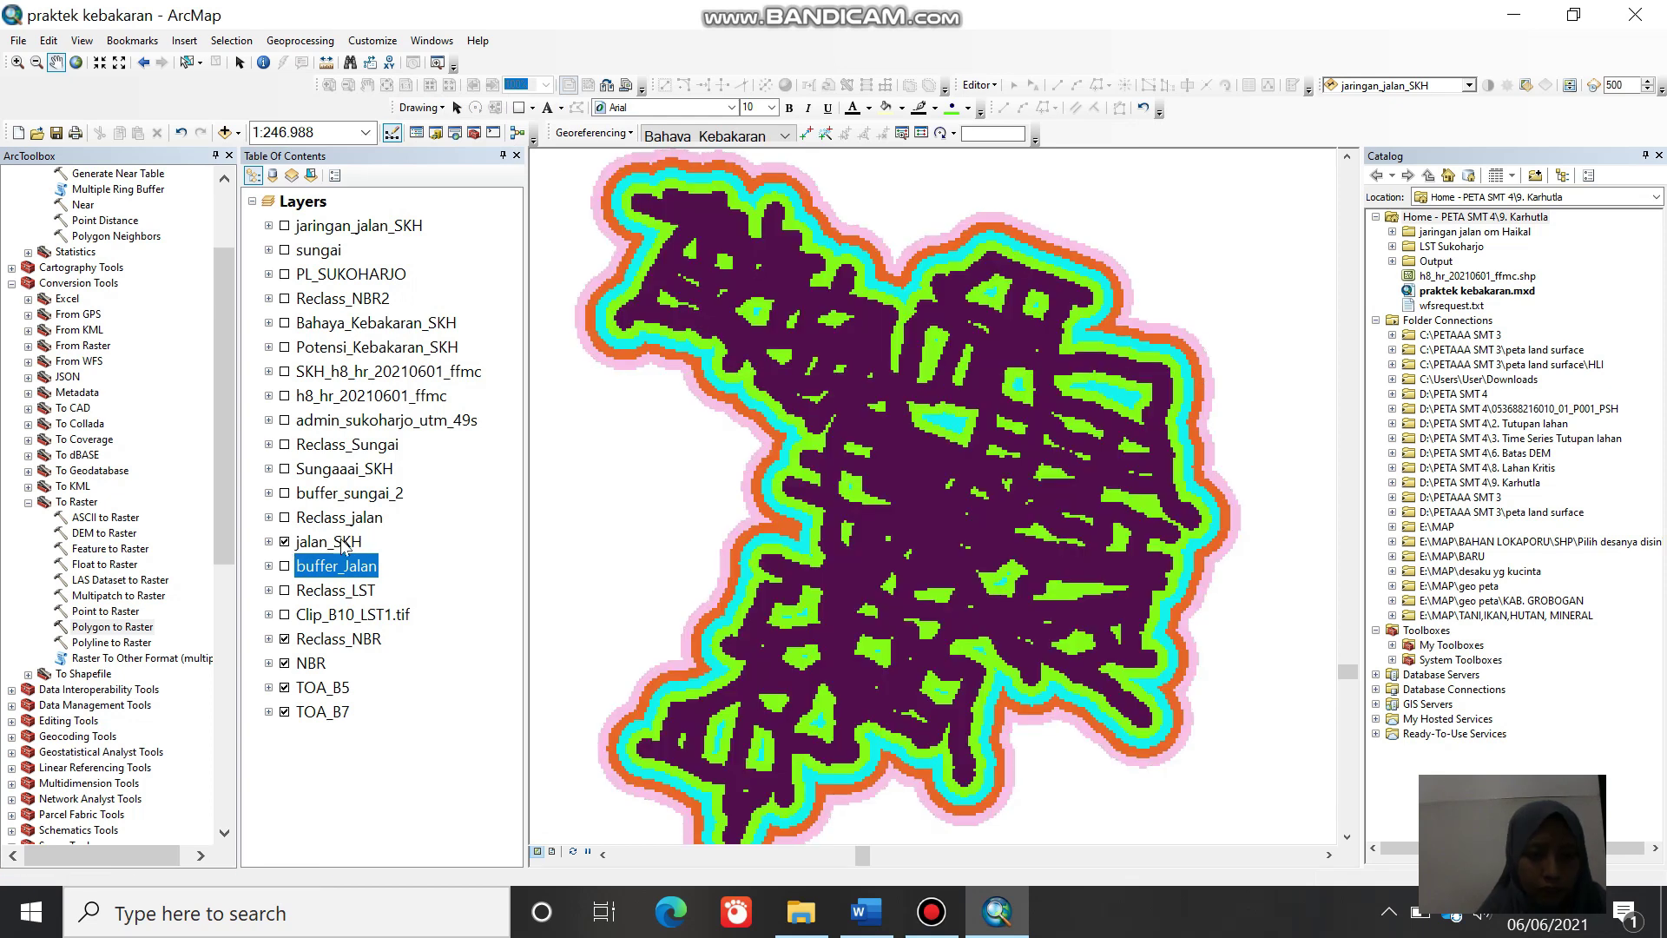
pyautogui.click(284, 469)
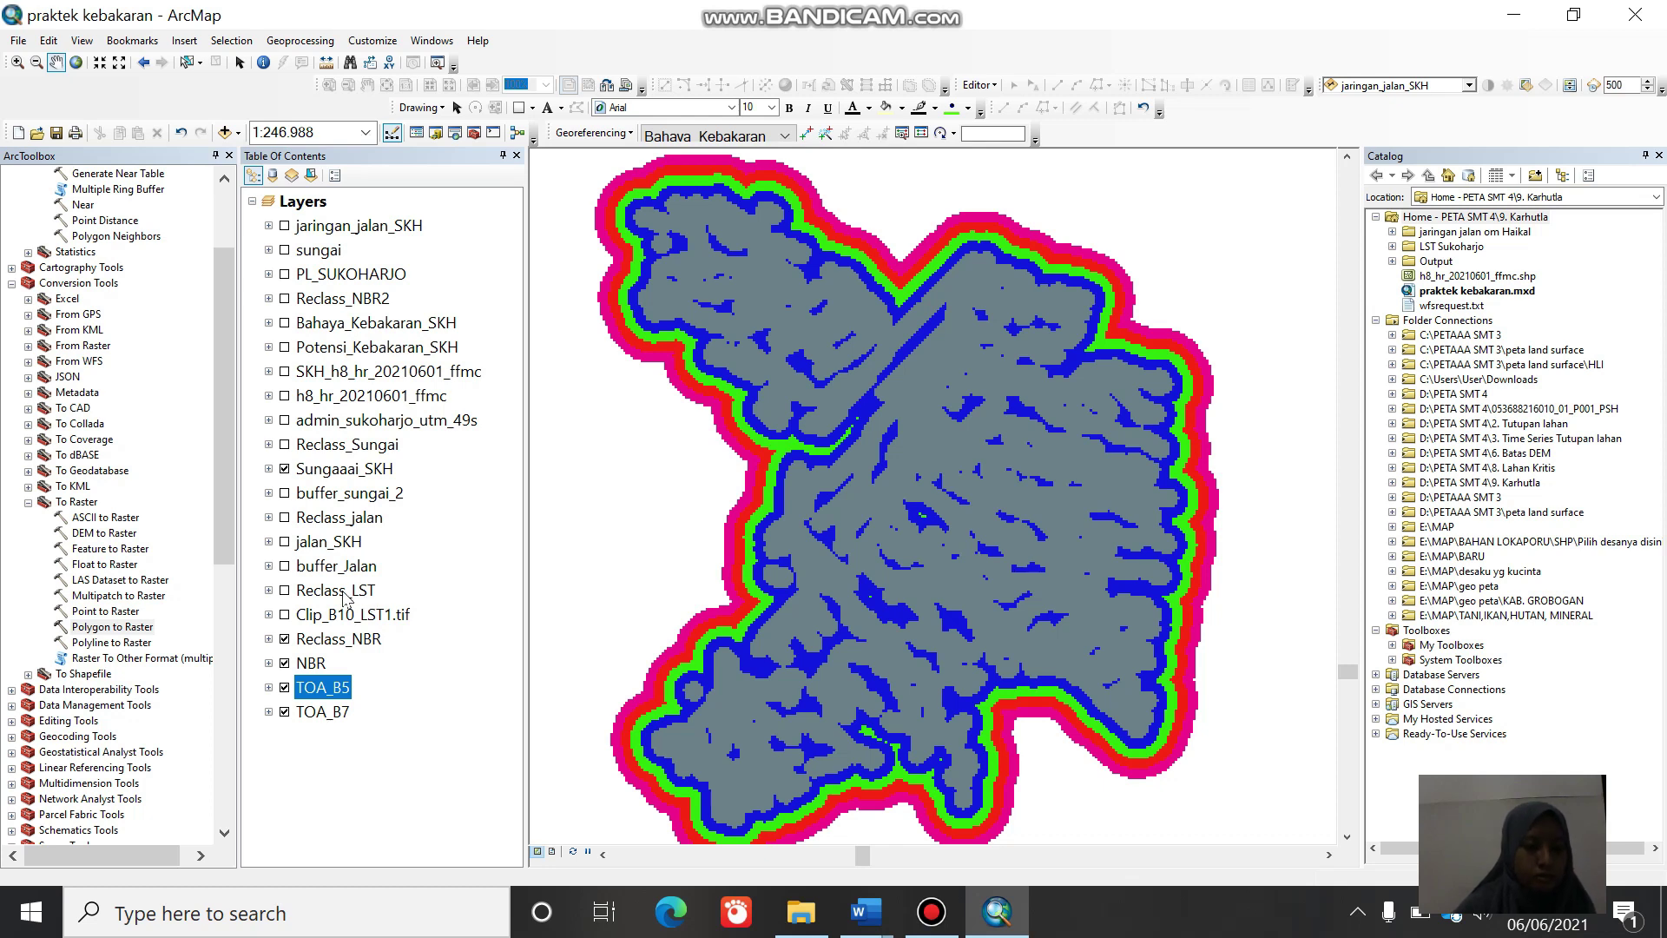
# Step: Set up the Spatial Analyst Reclassify tool with jalan_SKH as the input raster, review its new values 1 to 5, and close the tool
pyautogui.moveTo(224, 530); pyautogui.dragTo(222, 785)
pyautogui.doubleClick(119, 348)
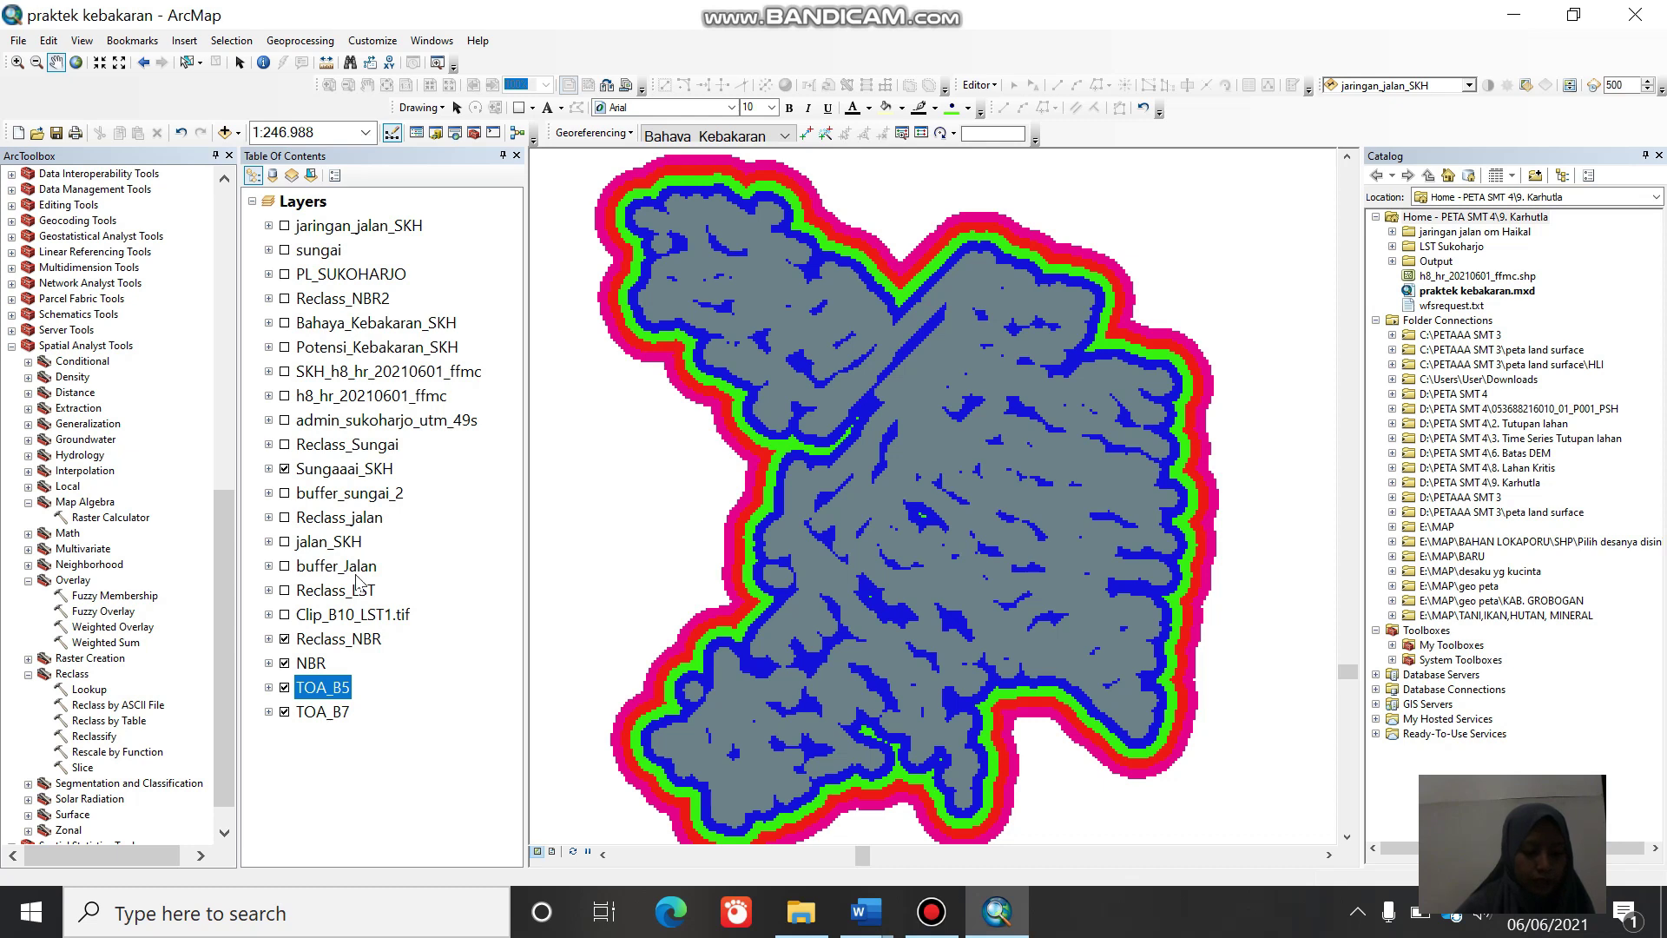
pyautogui.doubleClick(94, 735)
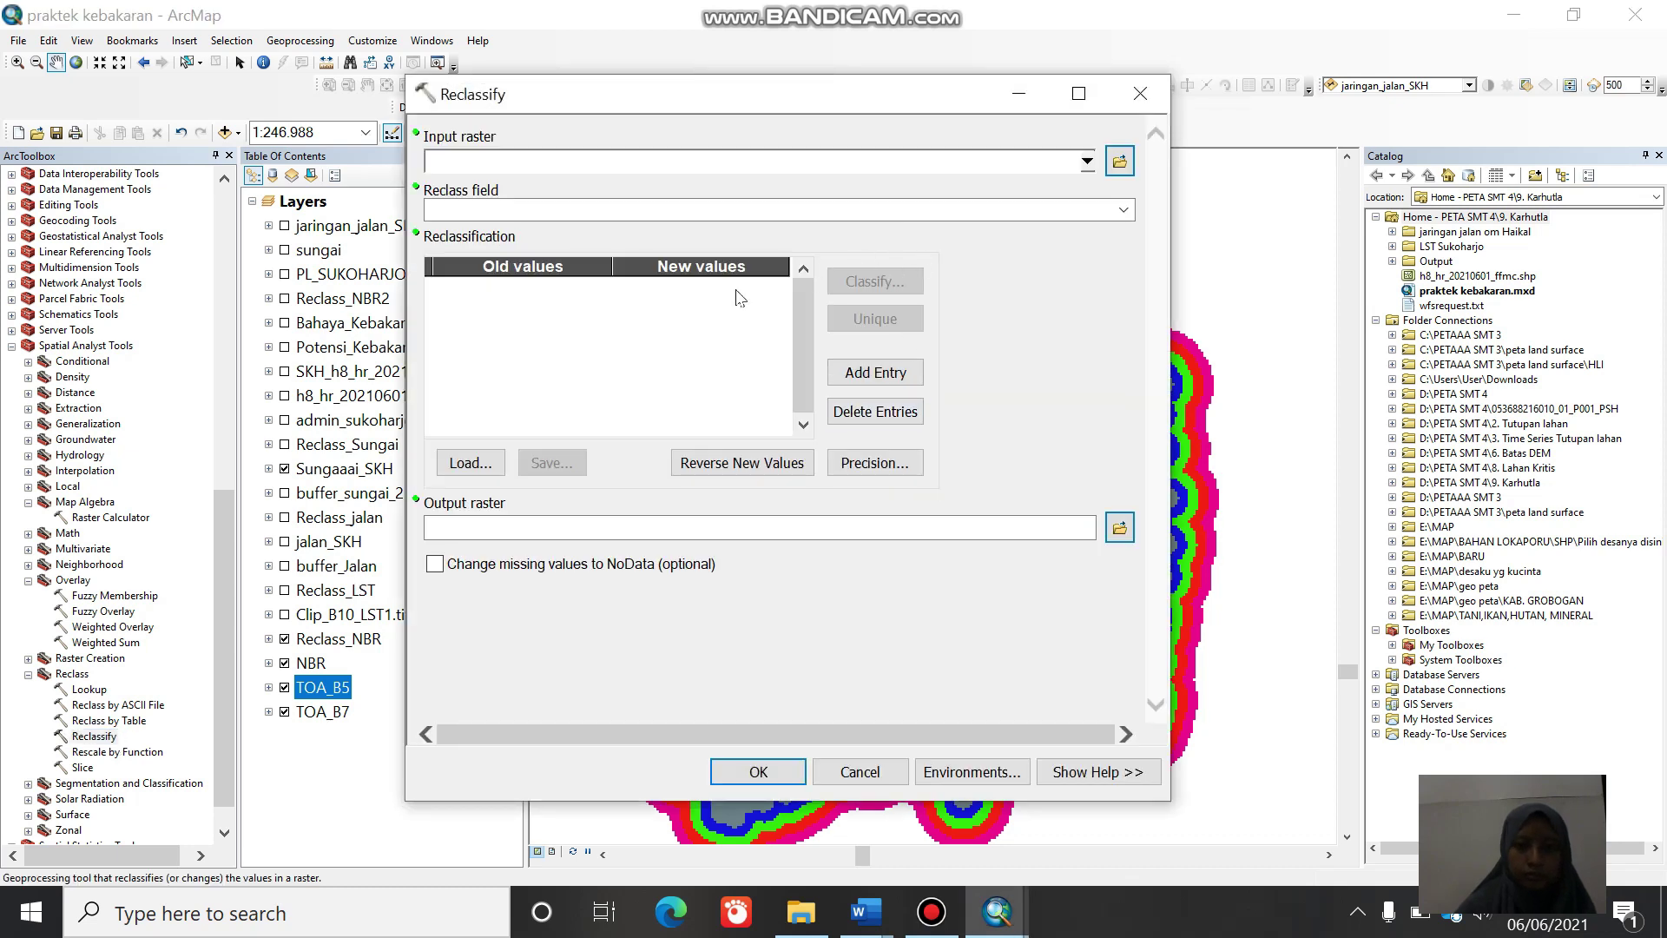
pyautogui.click(1087, 164)
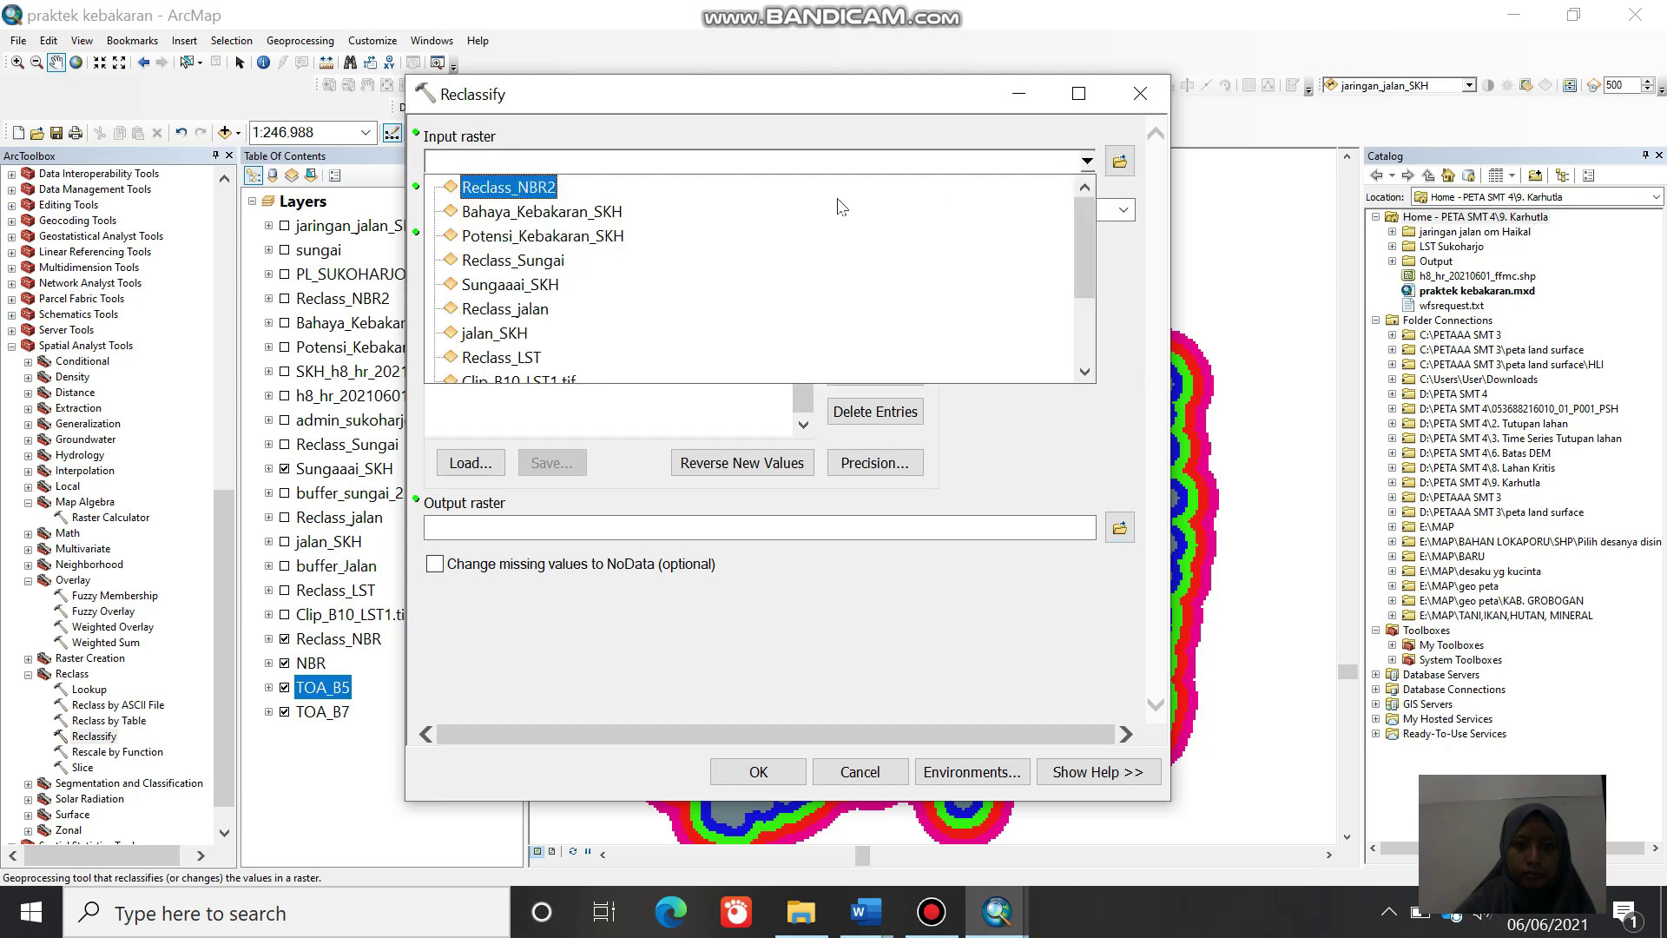
pyautogui.moveTo(1089, 257); pyautogui.dragTo(1090, 341)
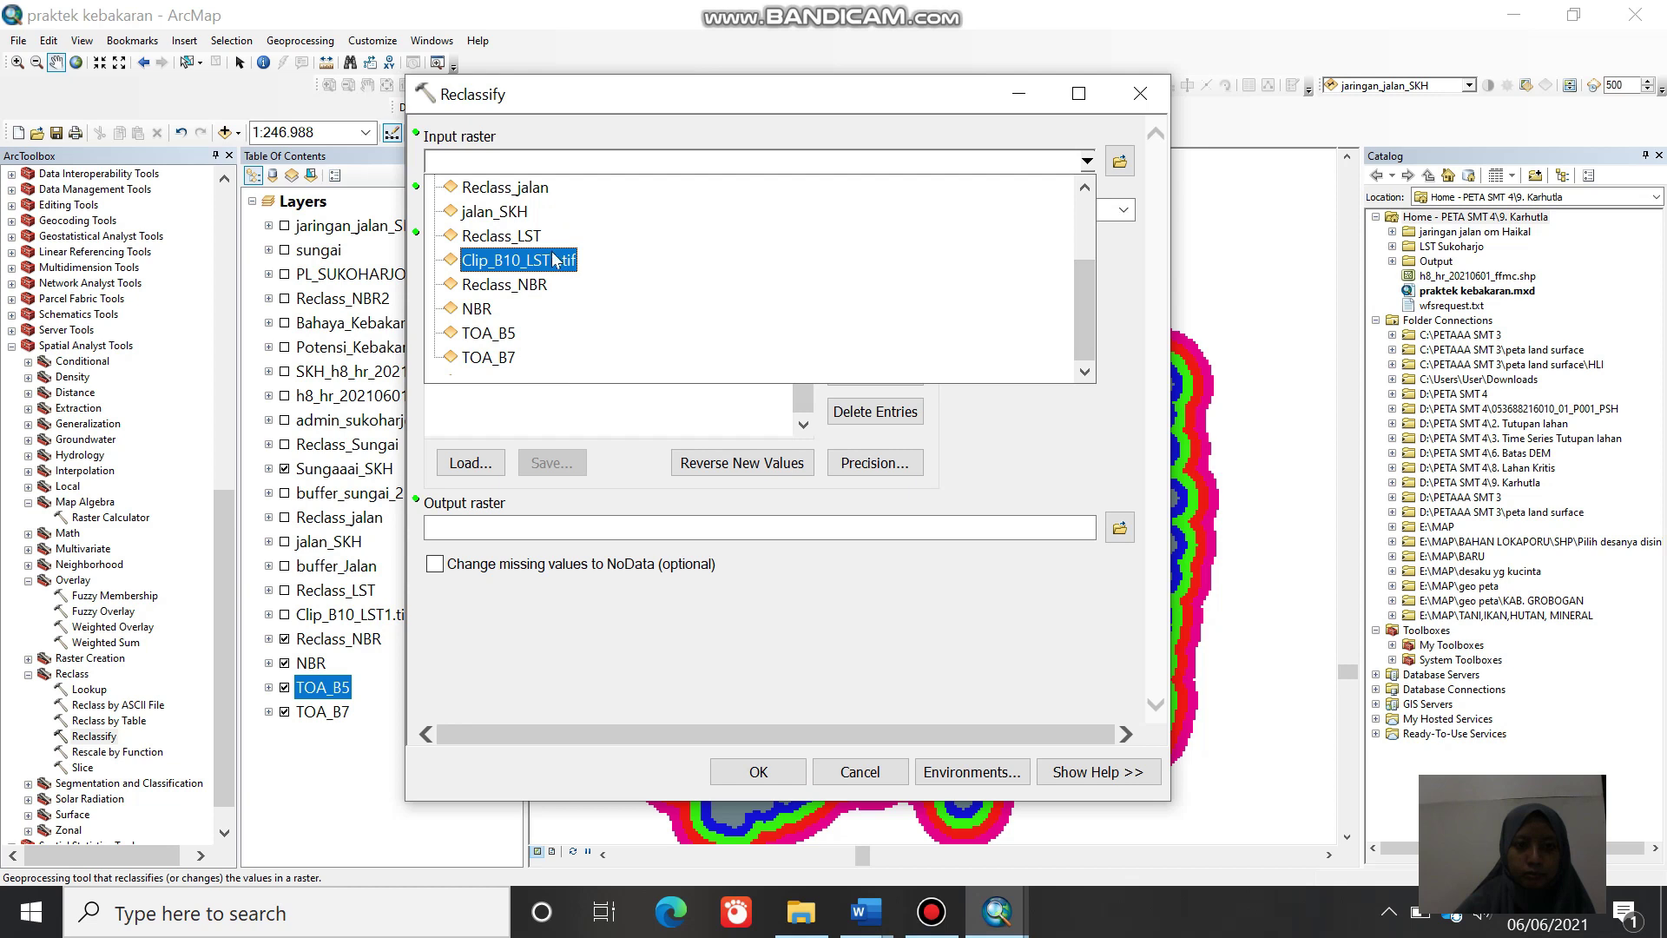
pyautogui.click(548, 215)
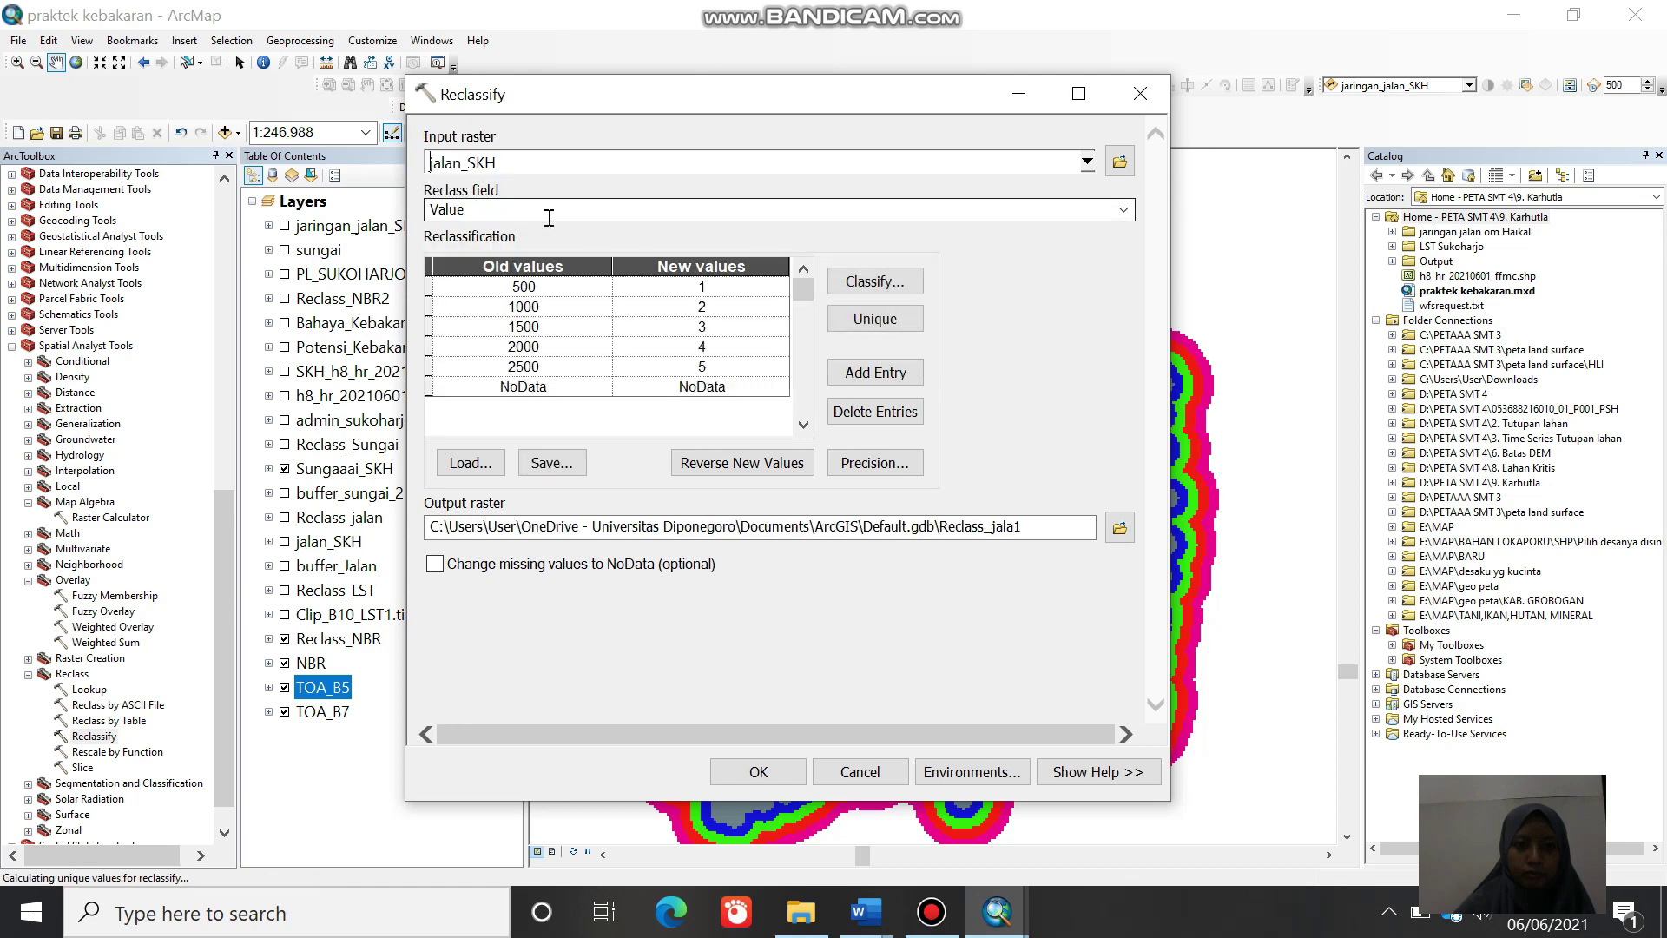
pyautogui.click(728, 290)
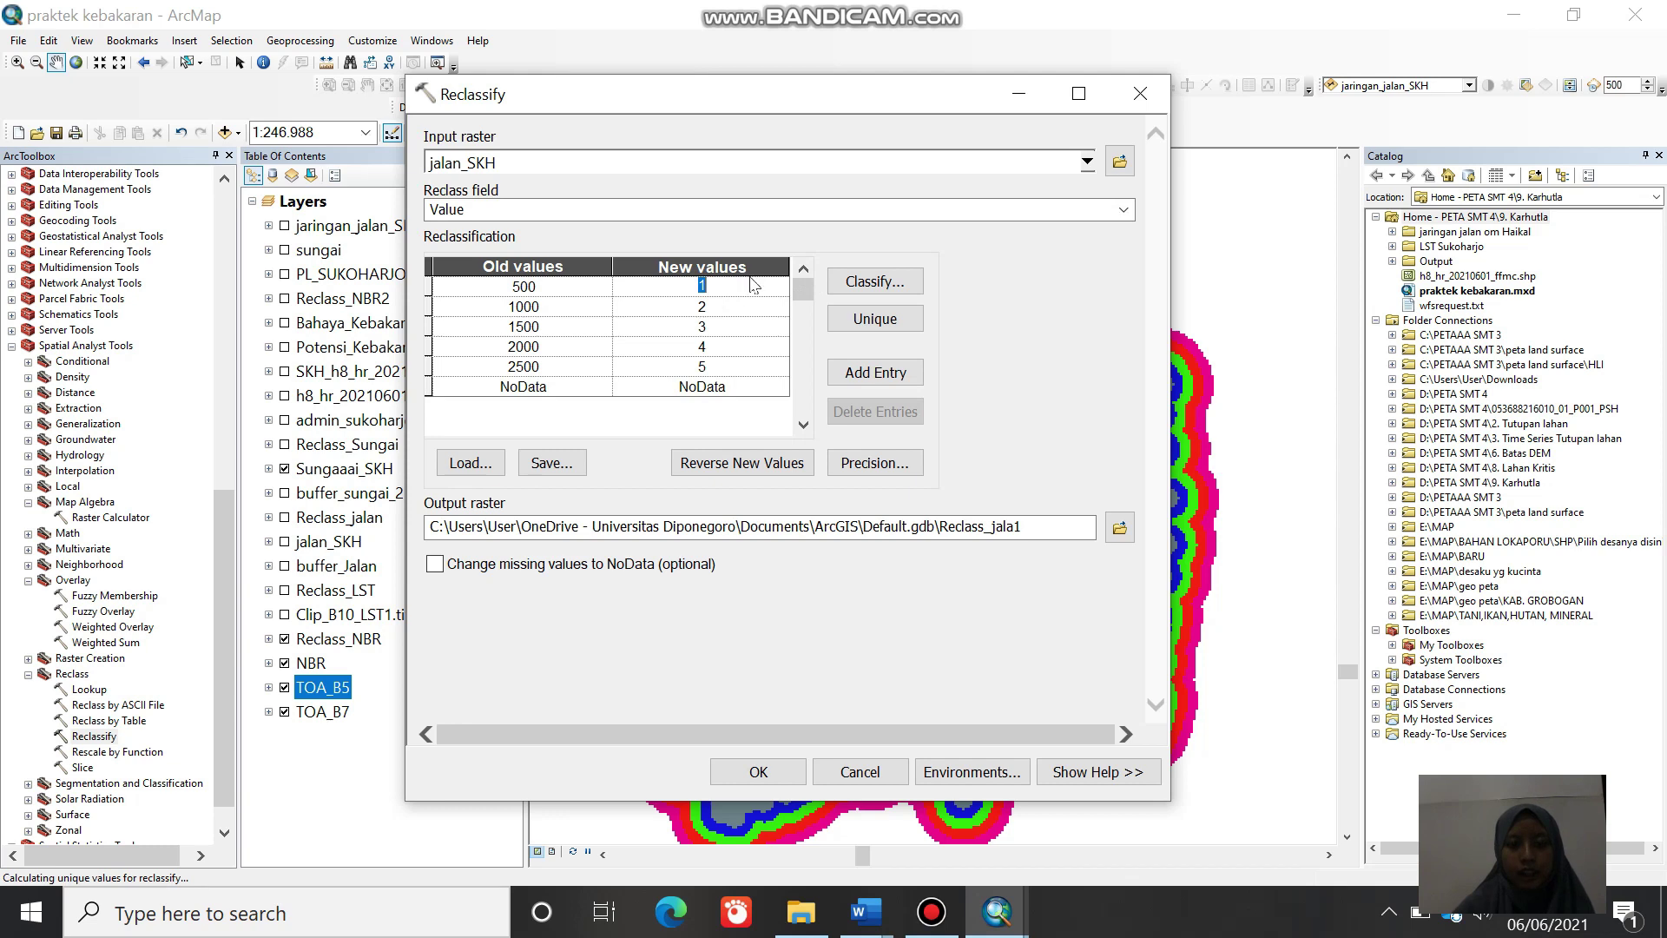
pyautogui.click(723, 238)
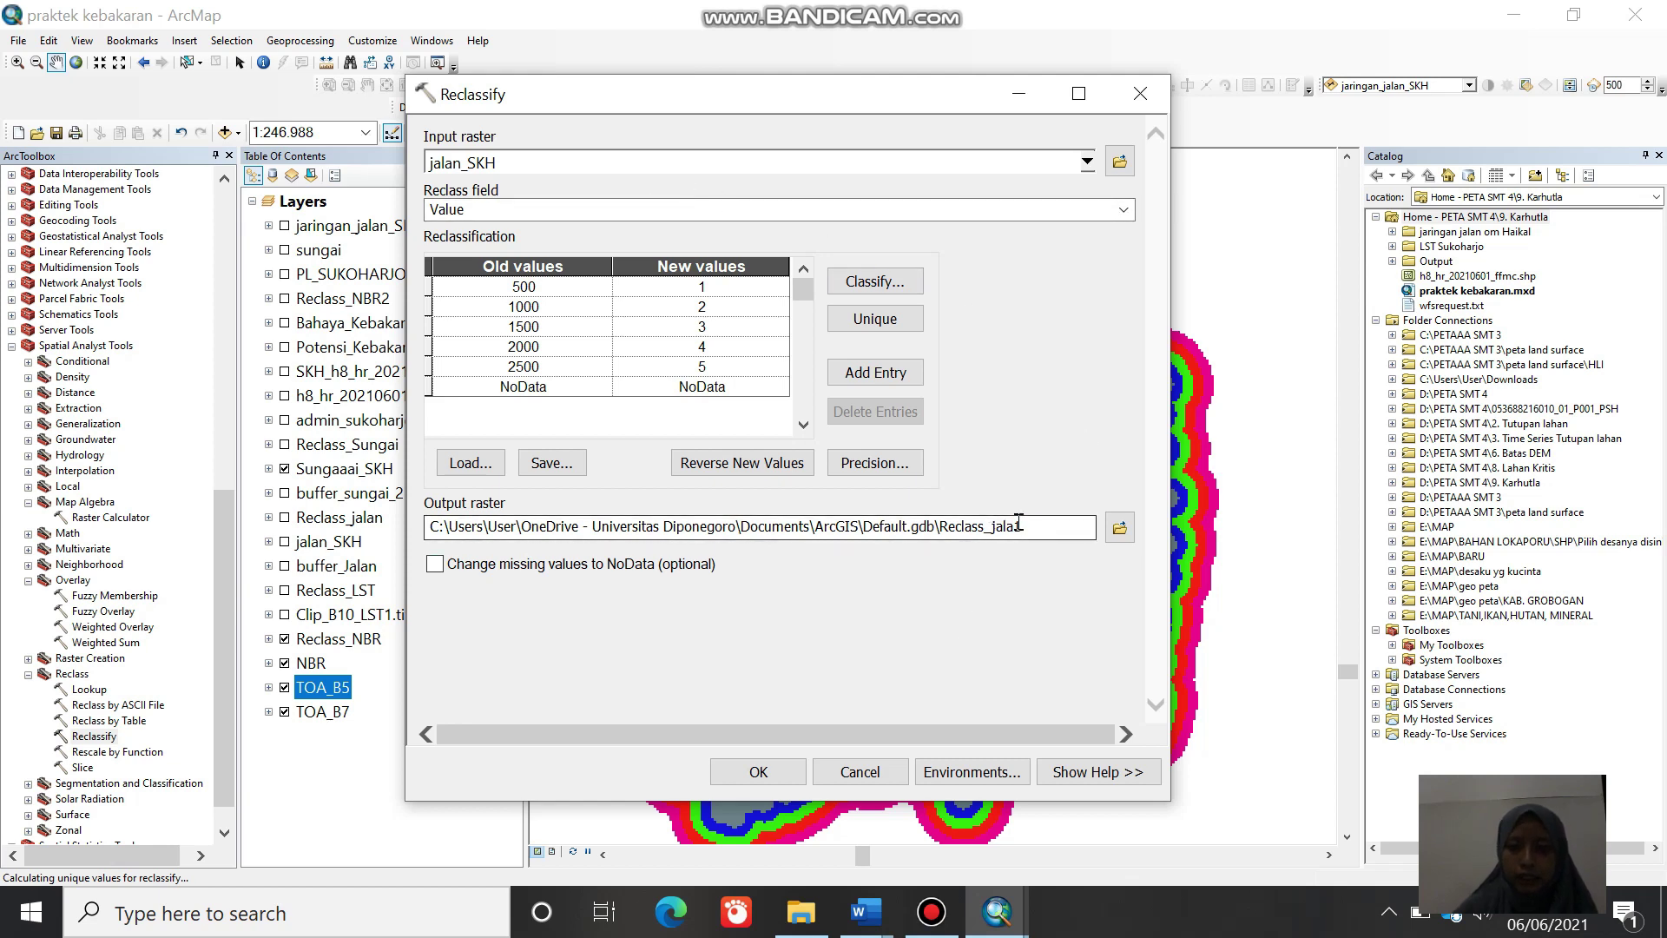
pyautogui.click(790, 770)
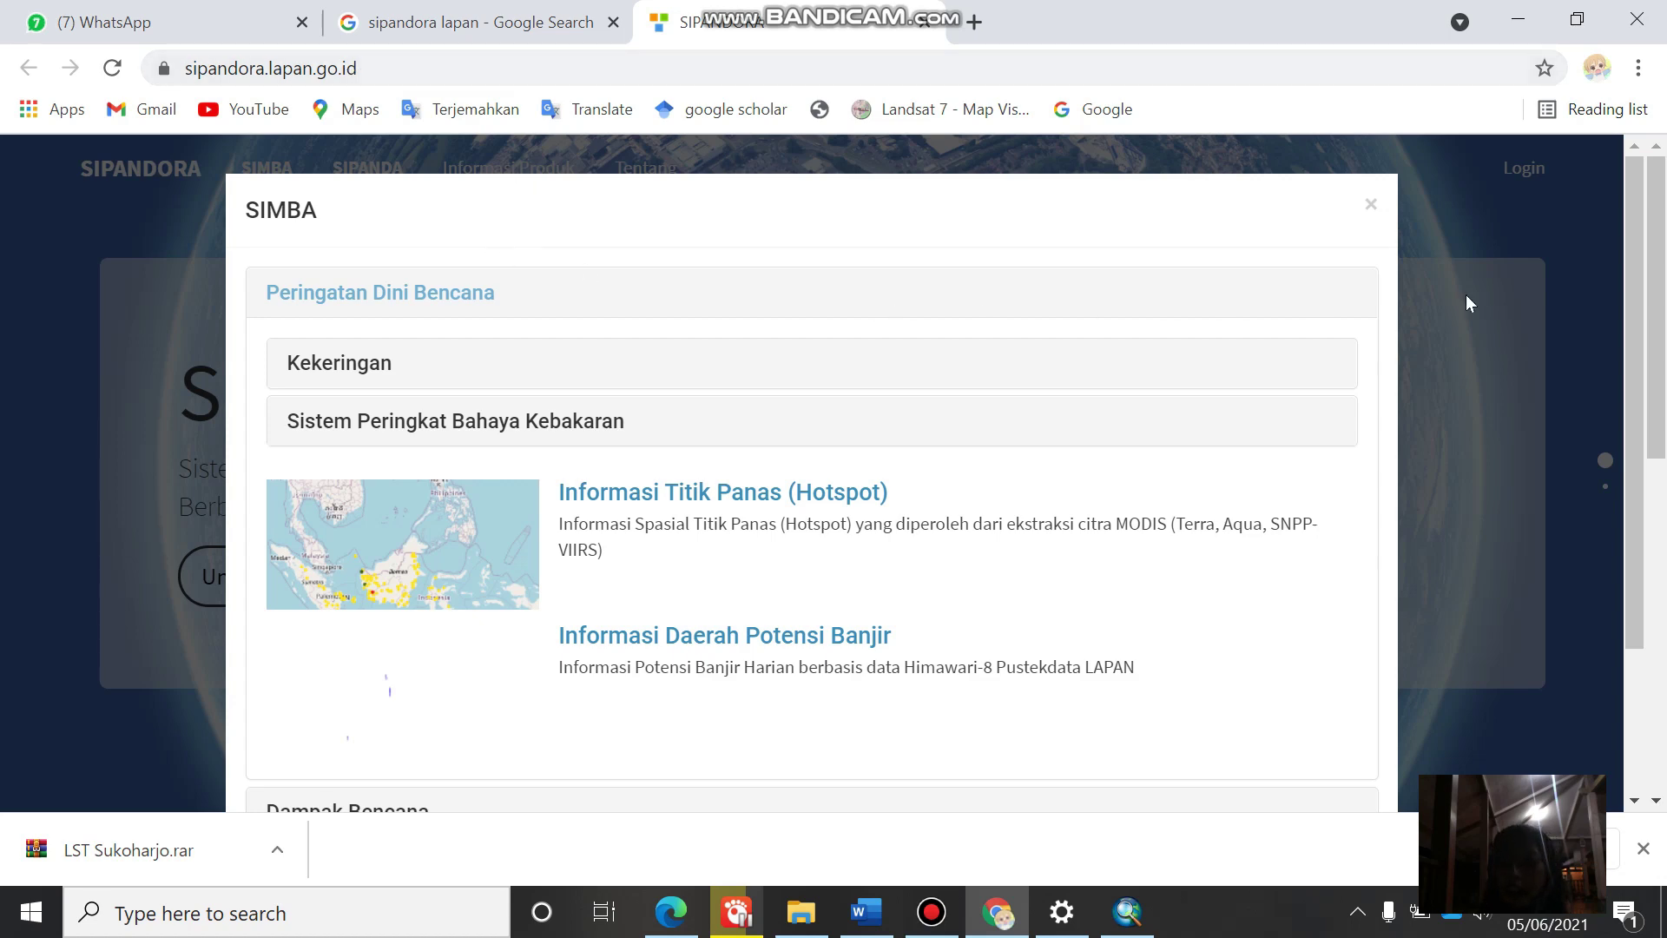
# Step: In the browser, open SIPANDORA's Informasi Titik Panas (Hotspot) map and examine the hotspots on Java
pyautogui.scroll(-1, 603, 458)
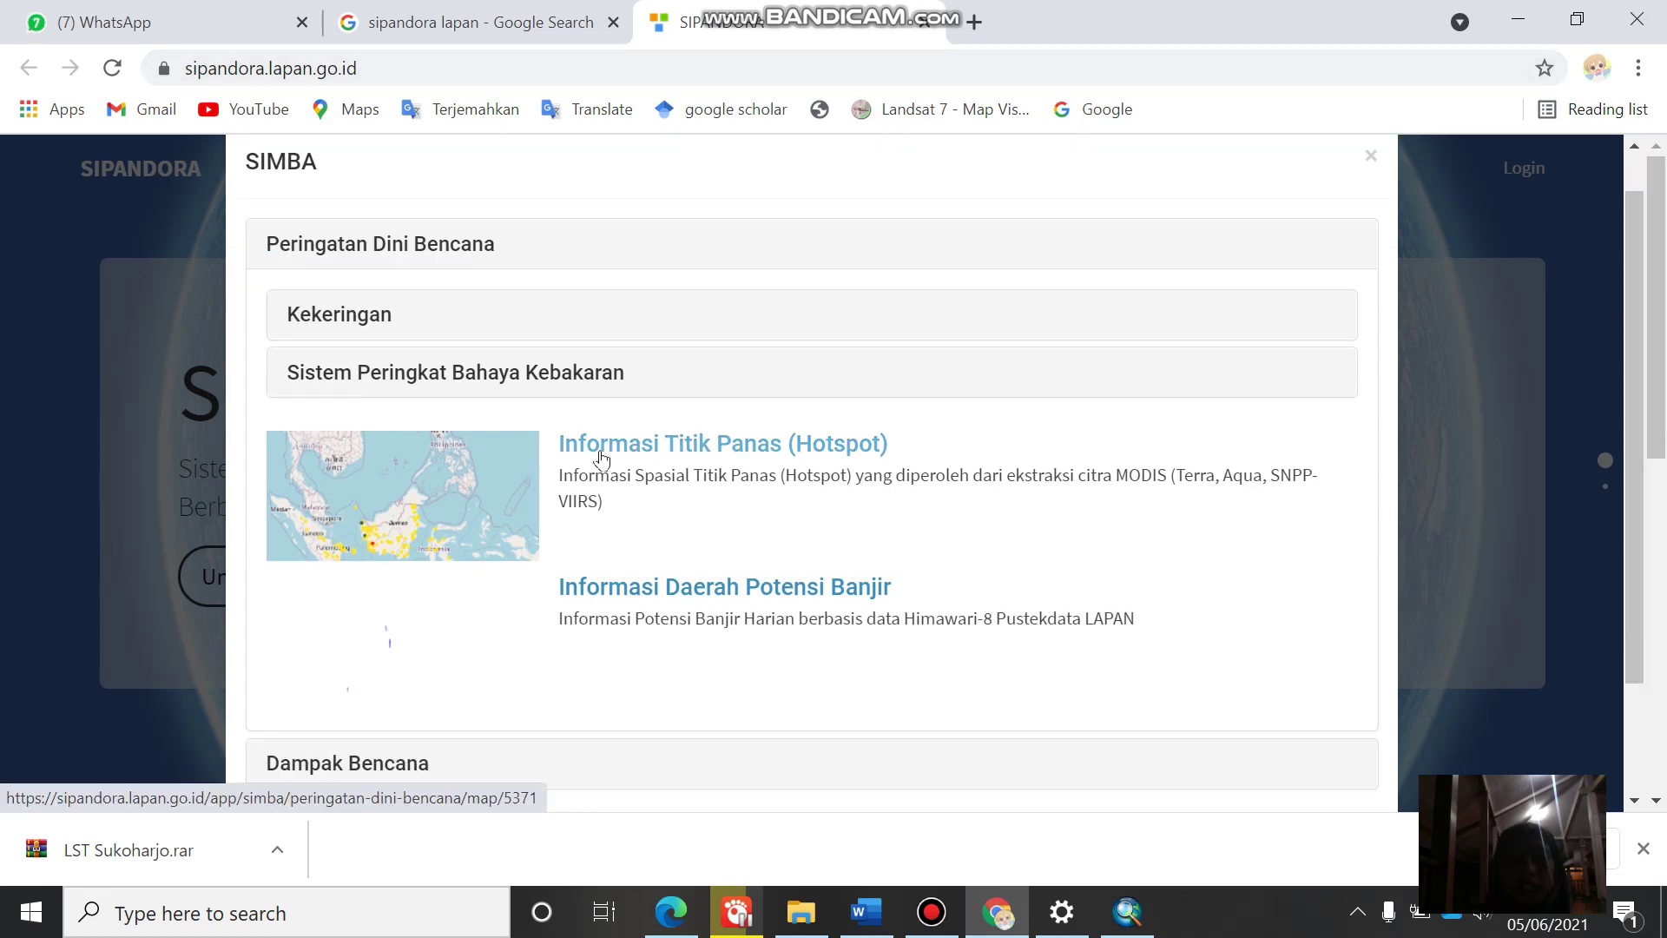
pyautogui.click(603, 458)
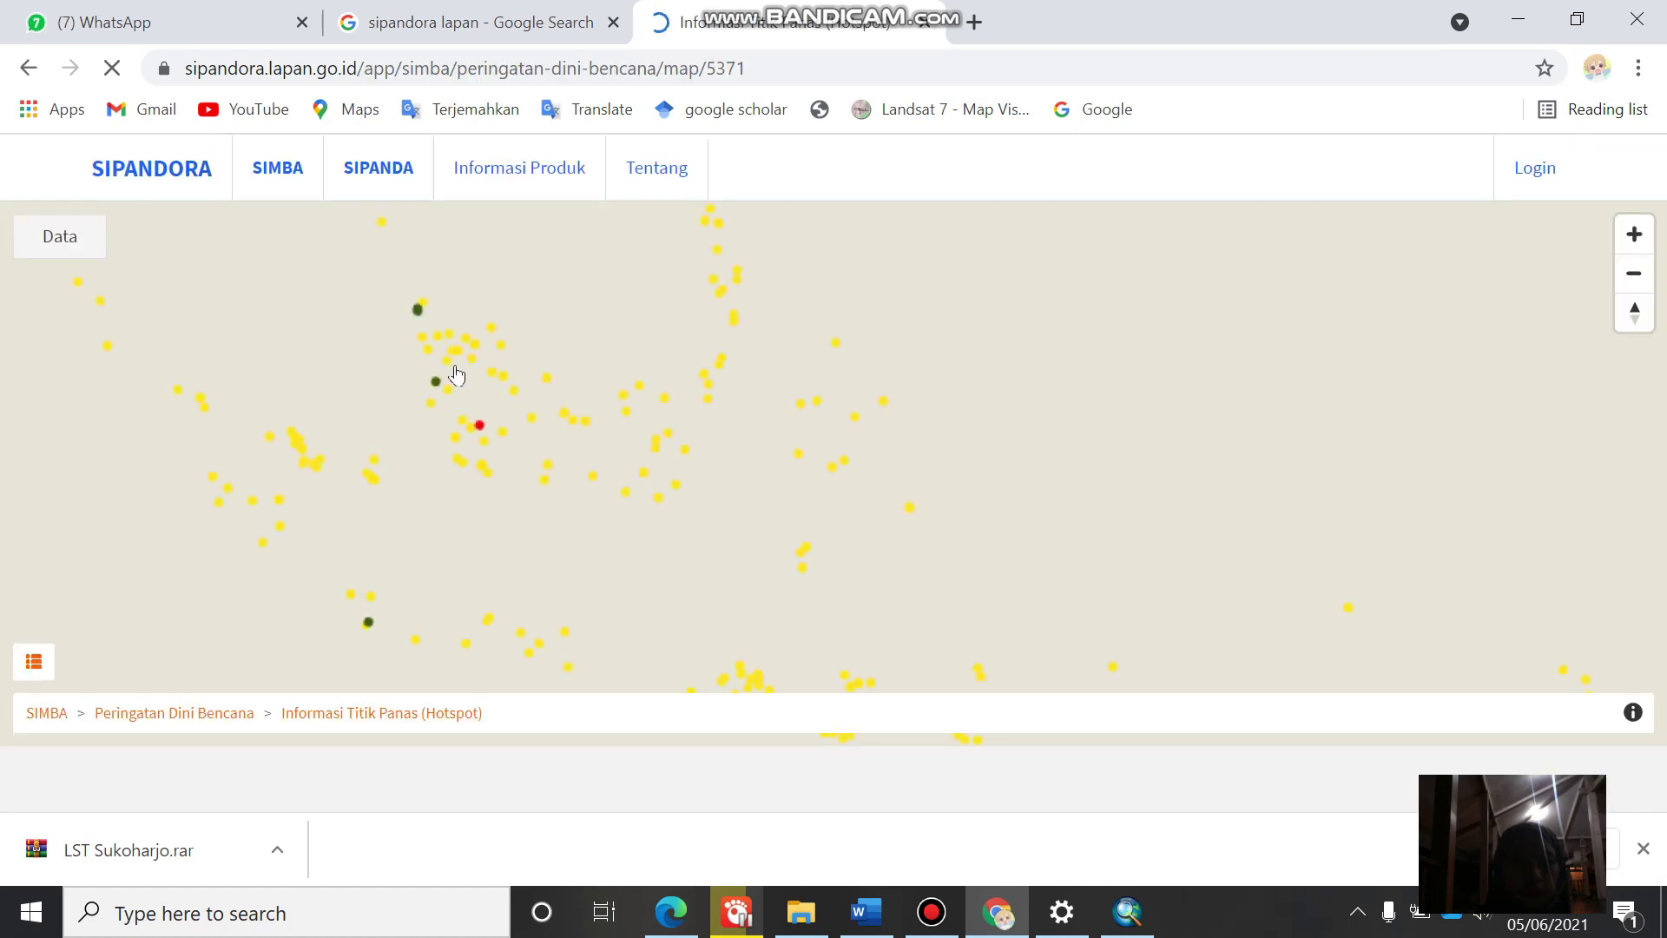
pyautogui.click(456, 373)
pyautogui.click(455, 373)
pyautogui.moveTo(483, 574); pyautogui.dragTo(532, 491)
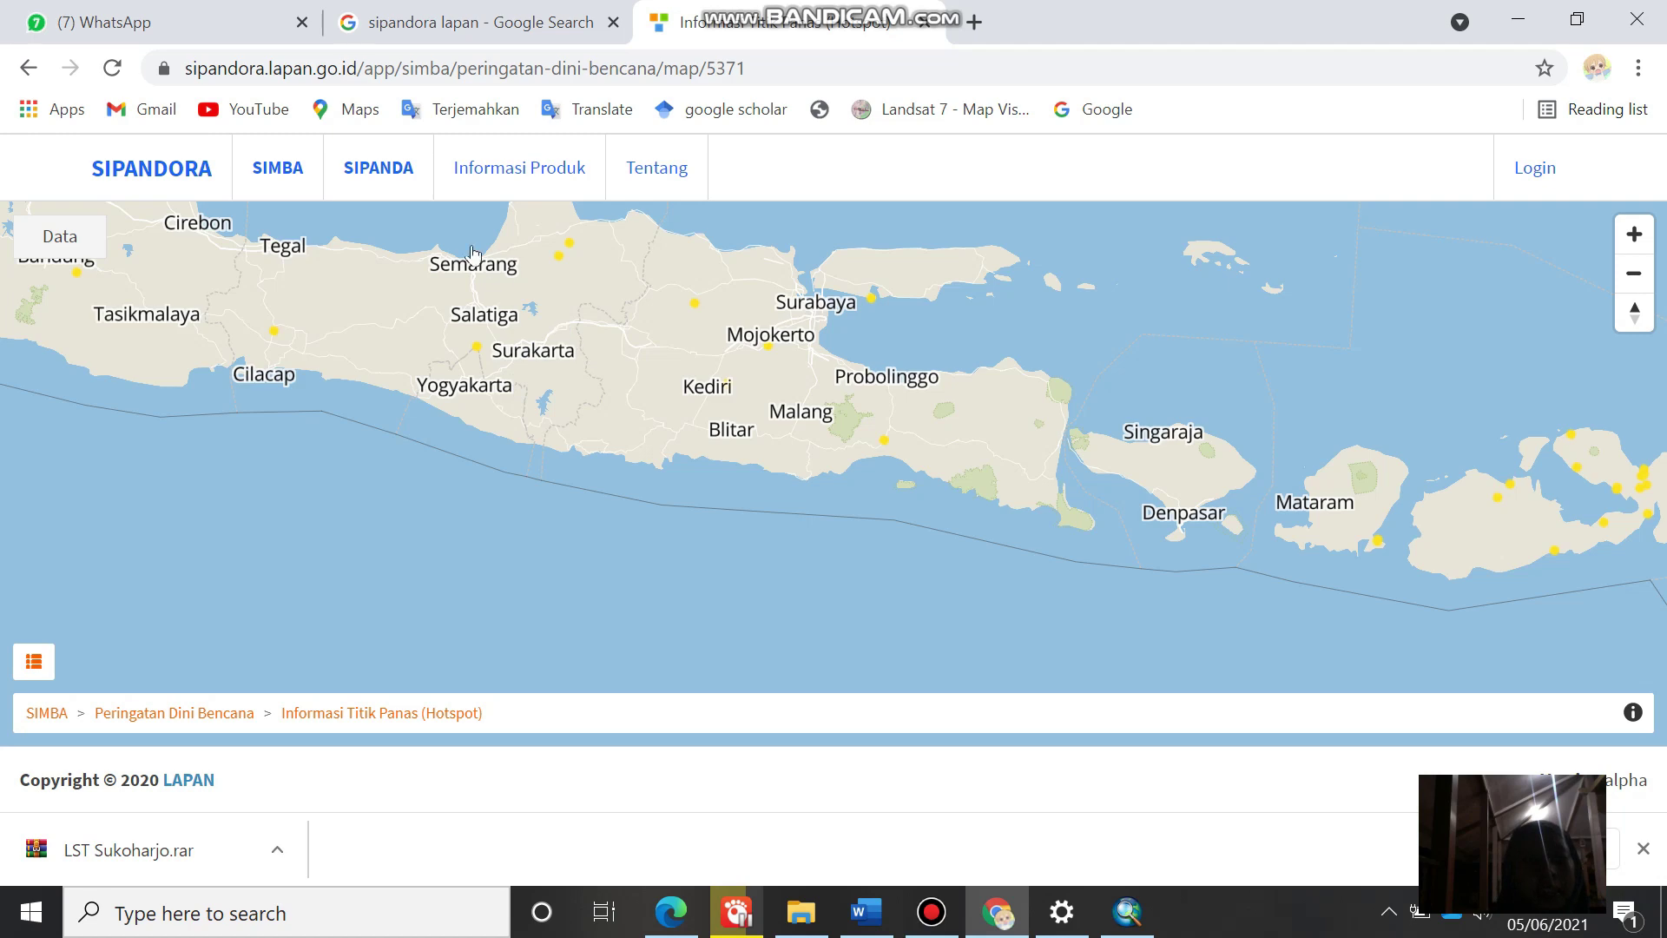
# Step: Open the Potensi Tingkat Kemudahan Penyulutan Api map from SIMBA's Sistem Peringkat Bahaya Kebakaran early-warning products
pyautogui.click(287, 176)
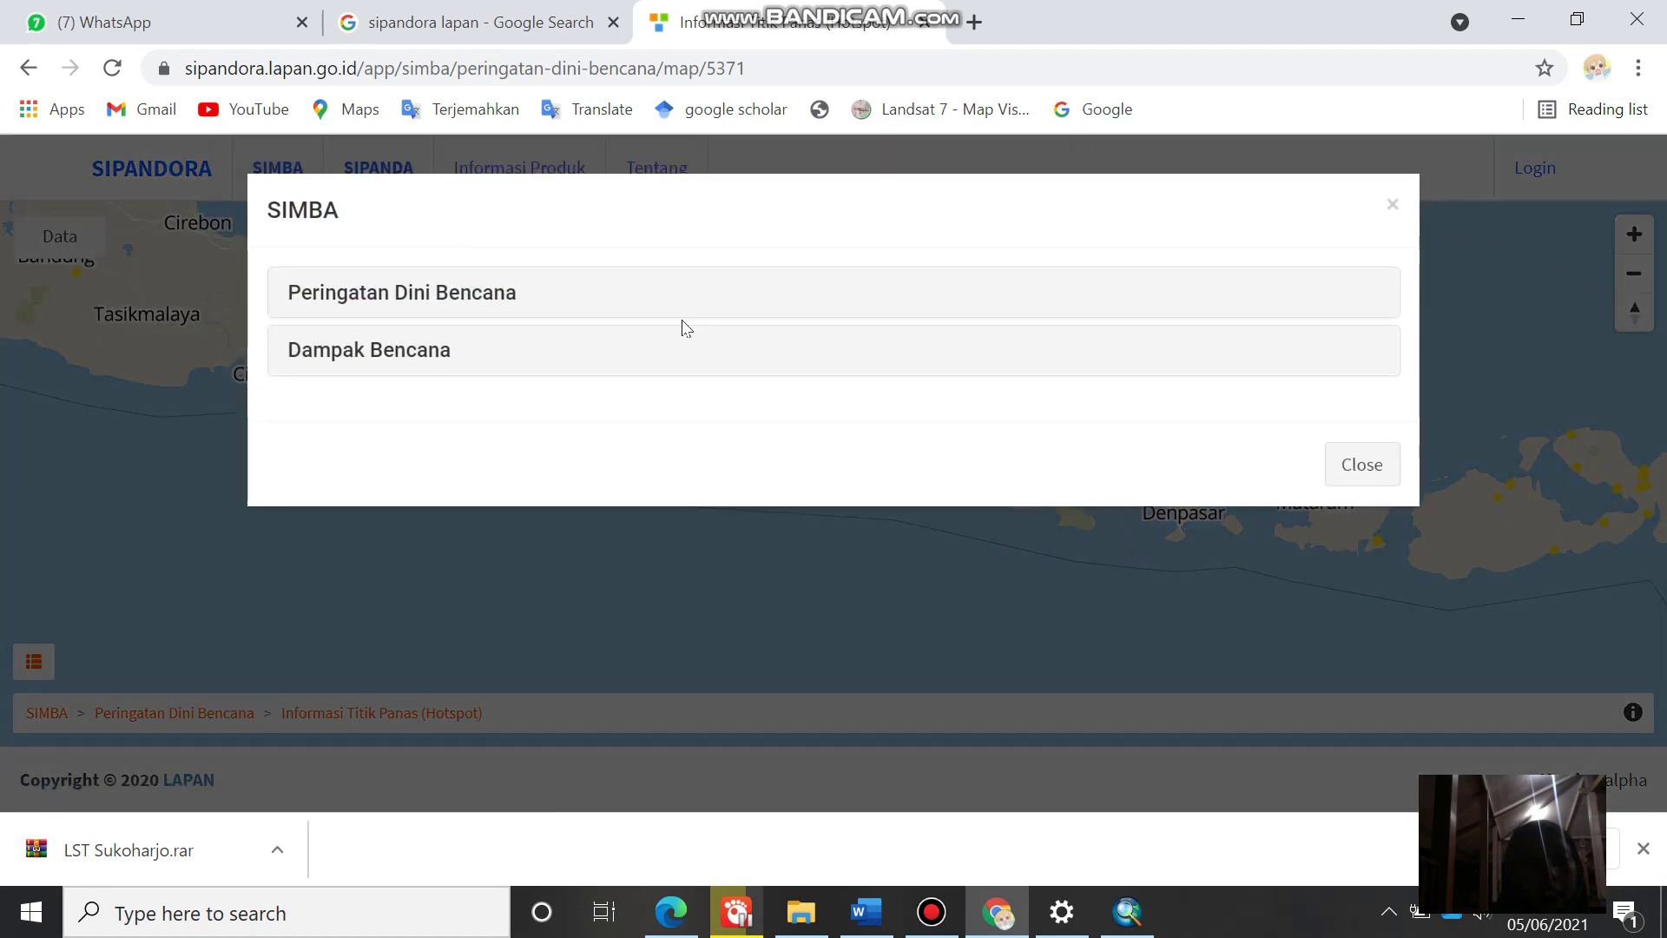
pyautogui.click(474, 304)
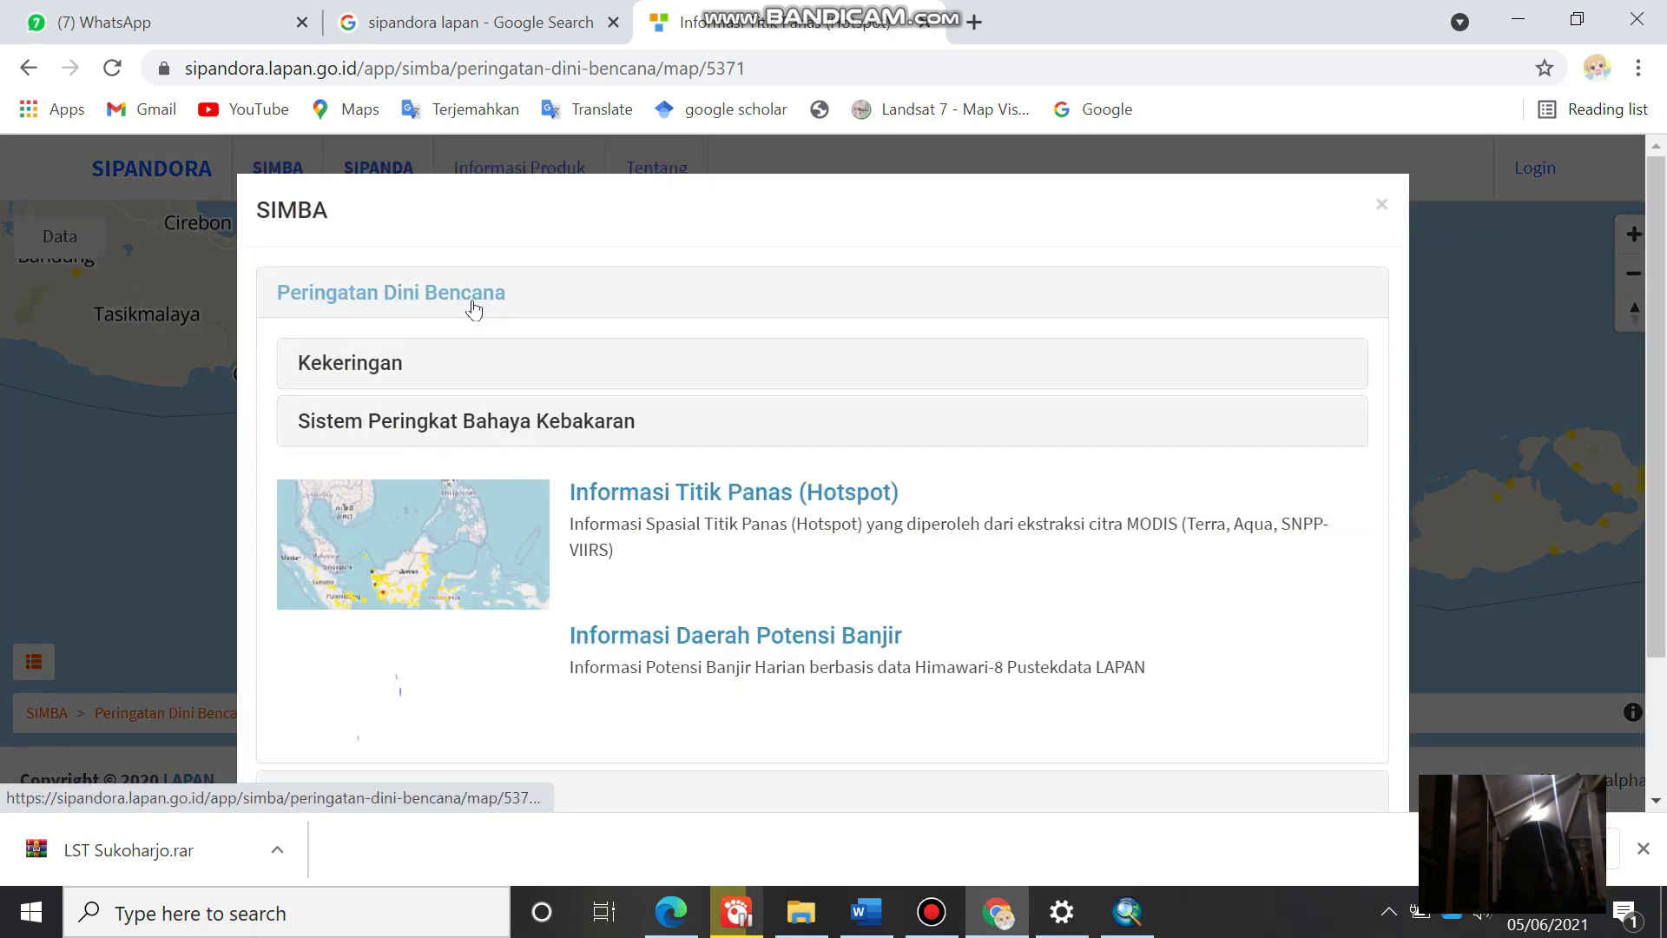
pyautogui.click(544, 423)
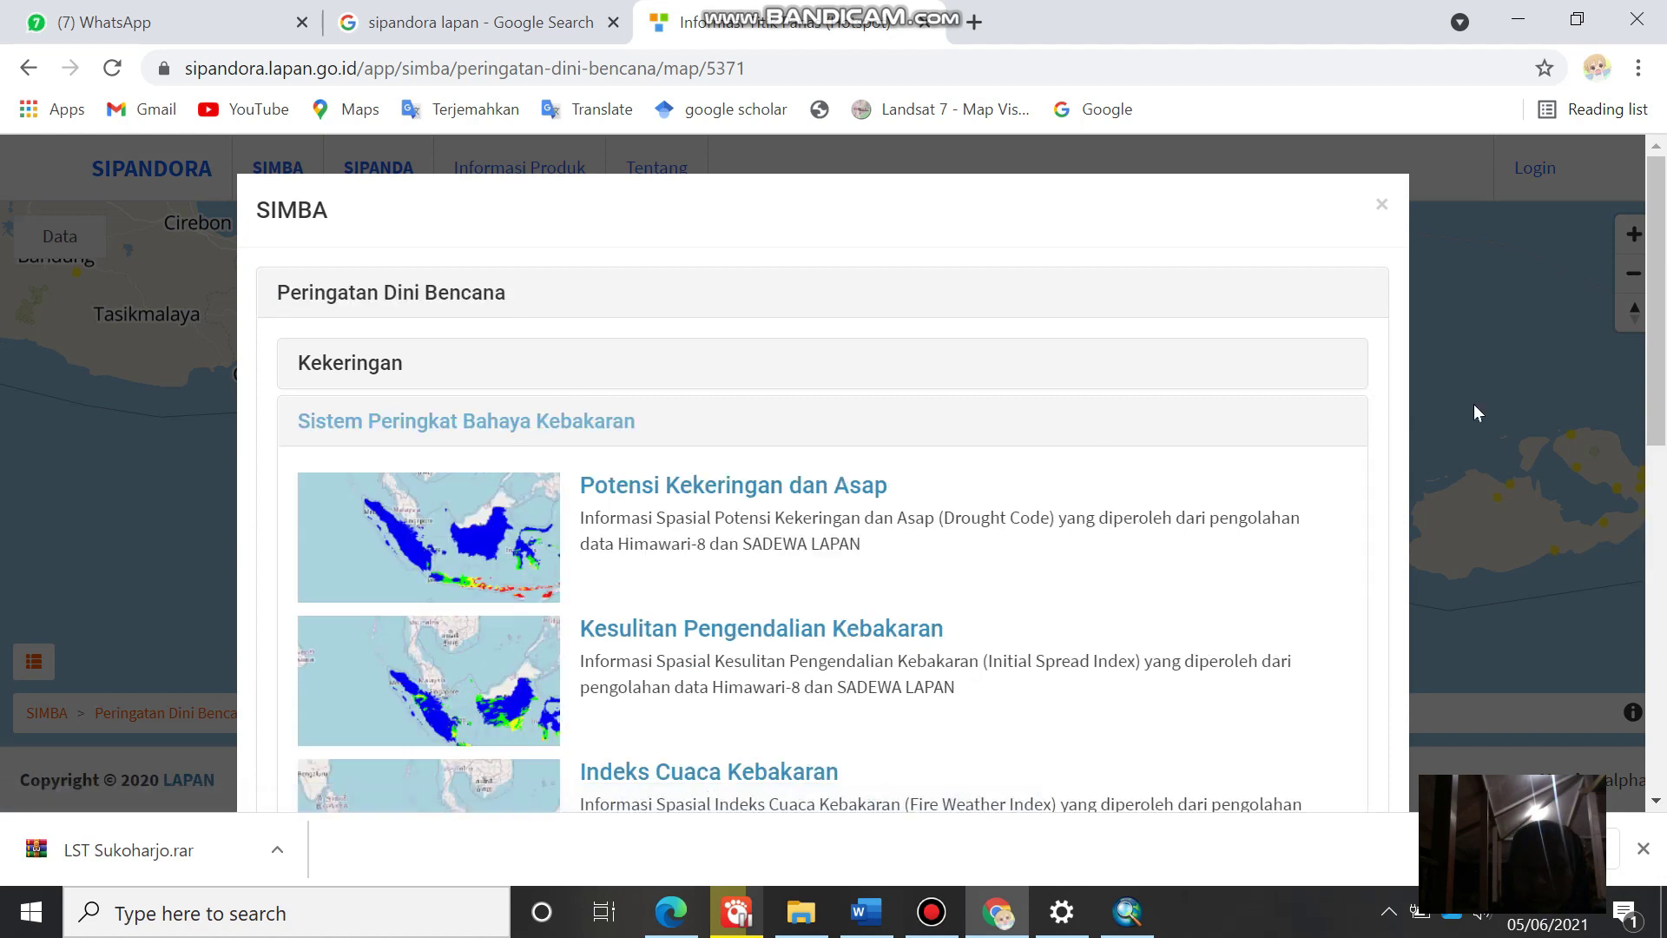
pyautogui.scroll(-2, 1663, 272)
pyautogui.moveTo(1663, 272); pyautogui.dragTo(1660, 410)
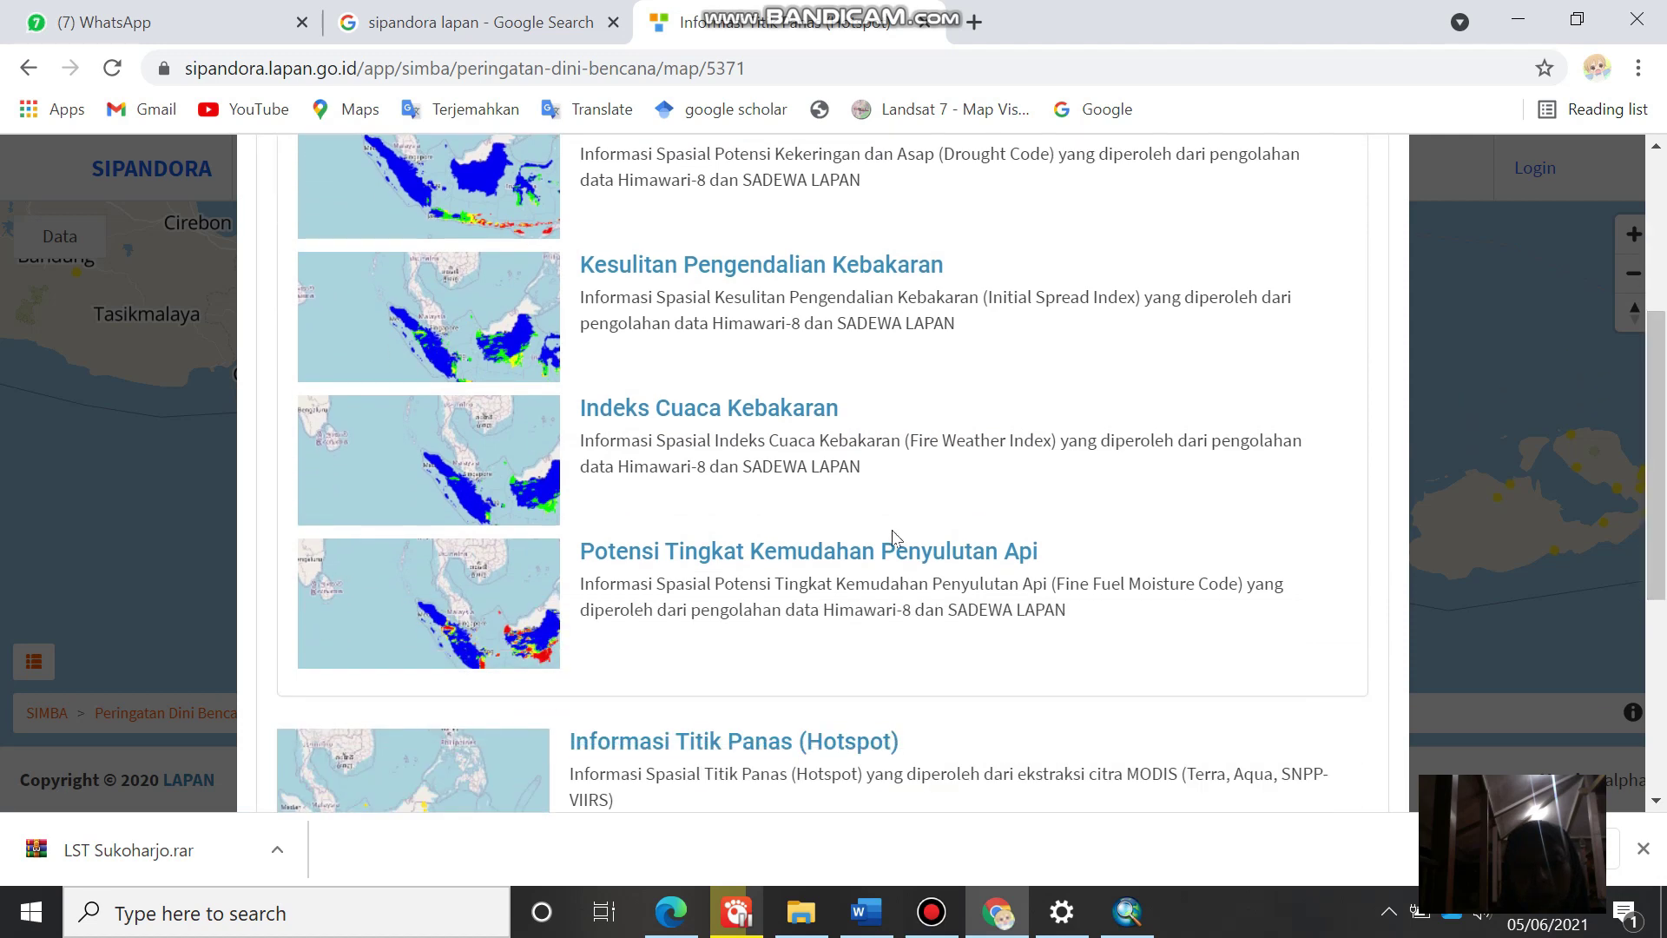
pyautogui.click(854, 560)
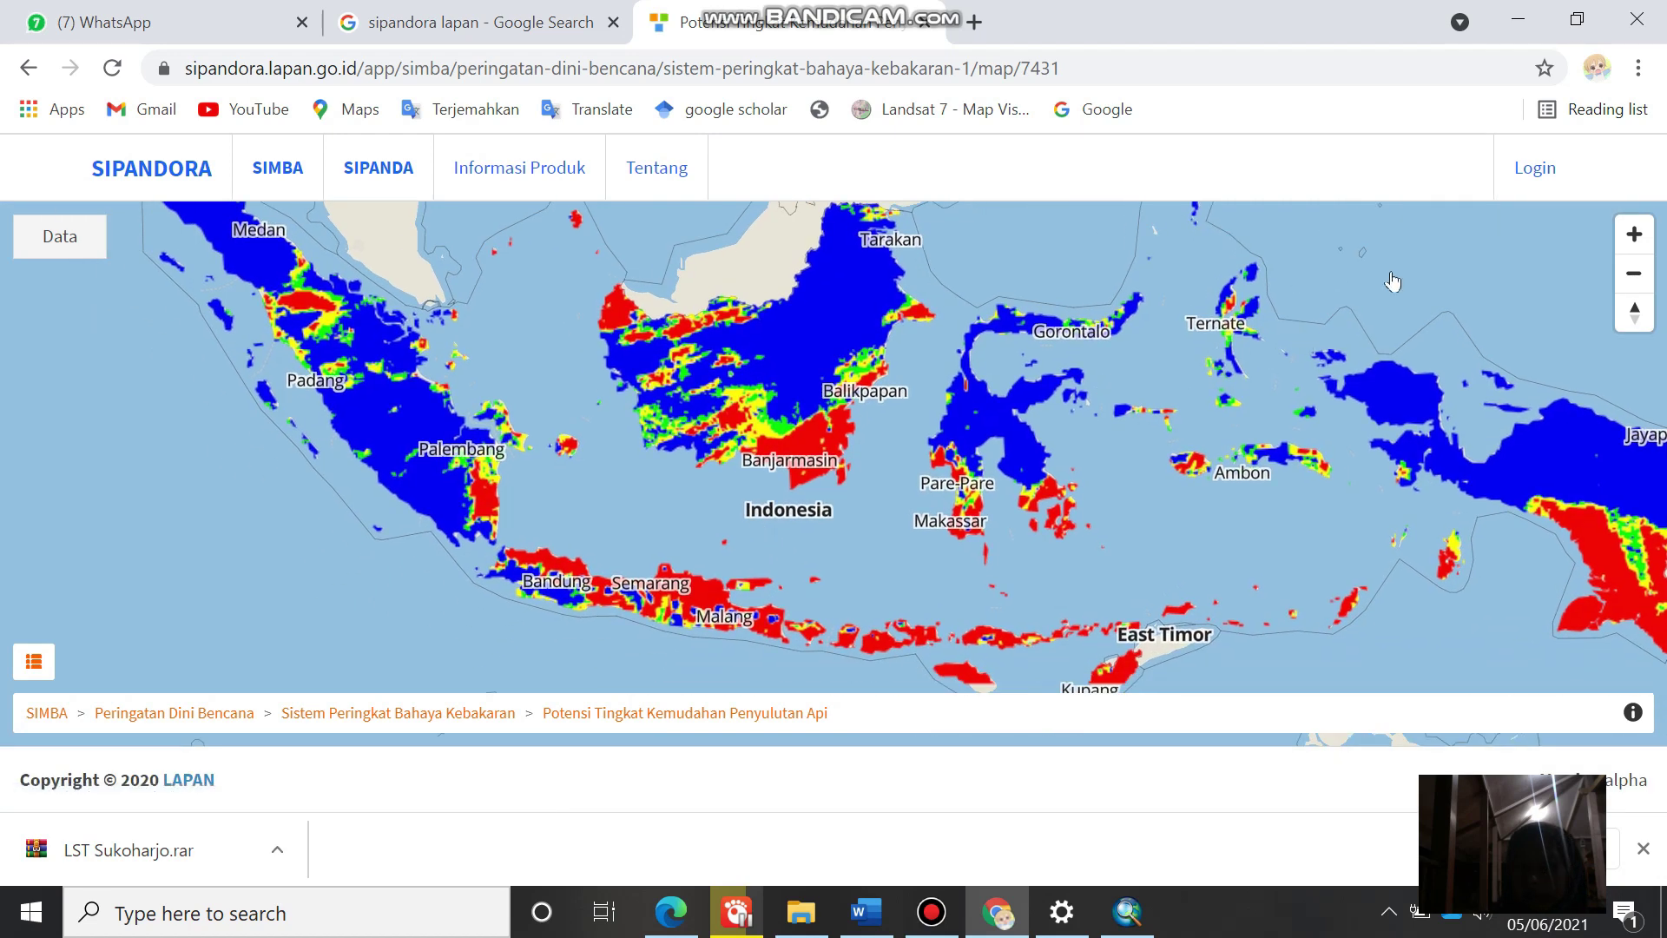
# Step: Focus the fire ignition map on Java and choose the FFMC 01-06-2021 dataset from its data list
pyautogui.click(1636, 232)
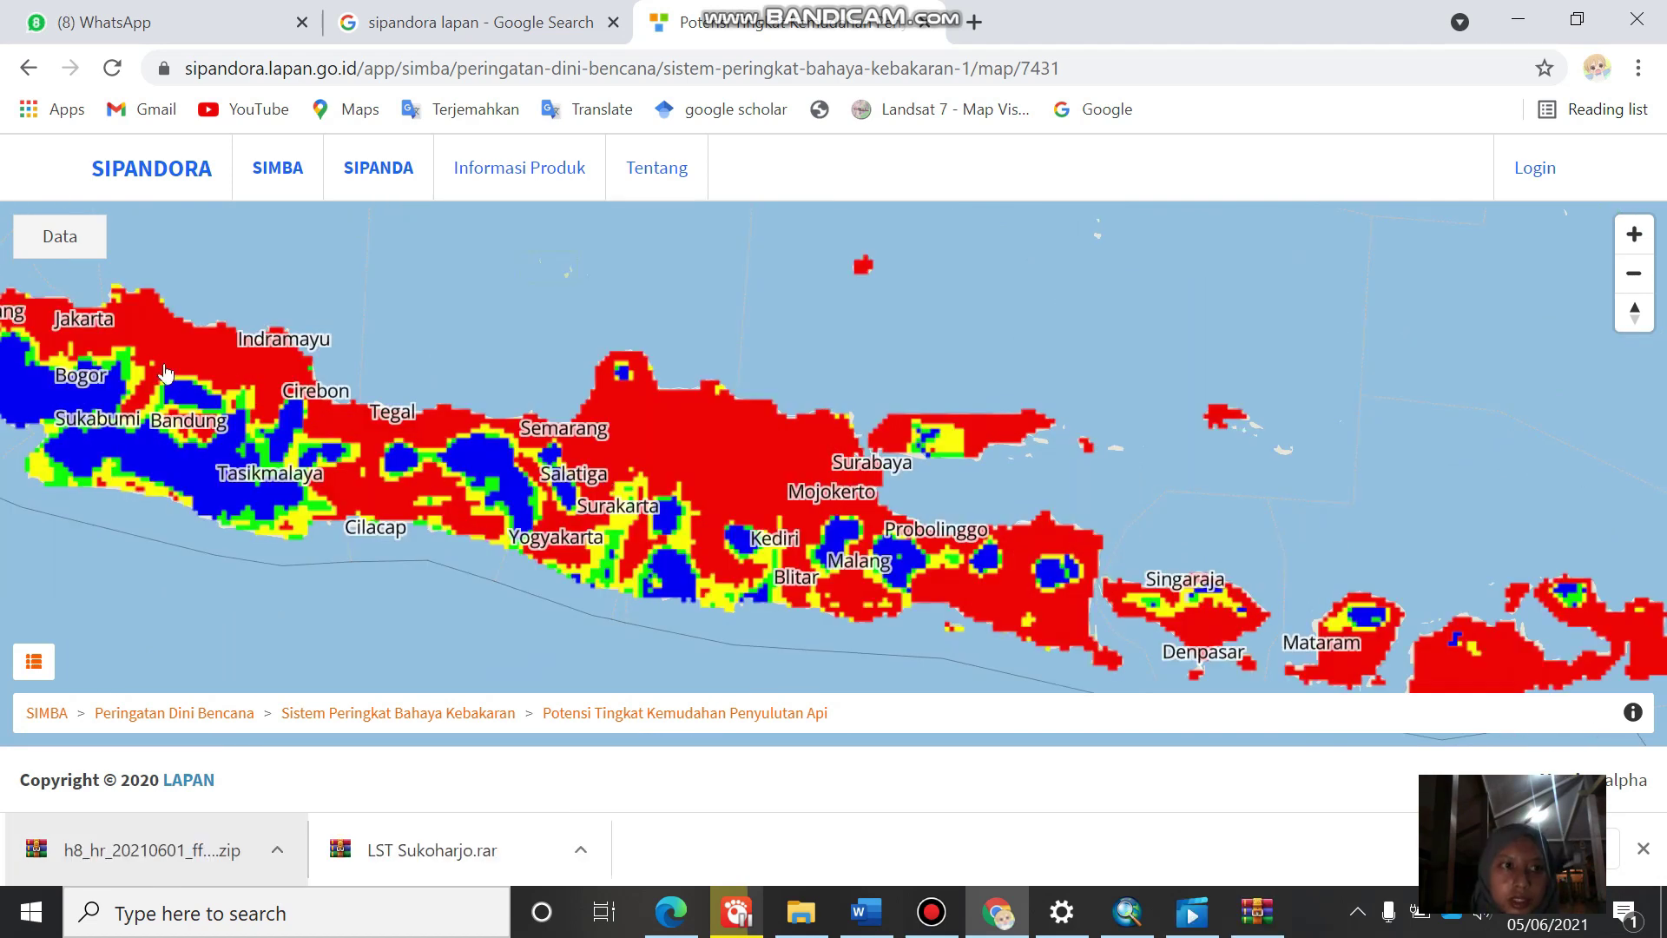
pyautogui.click(96, 247)
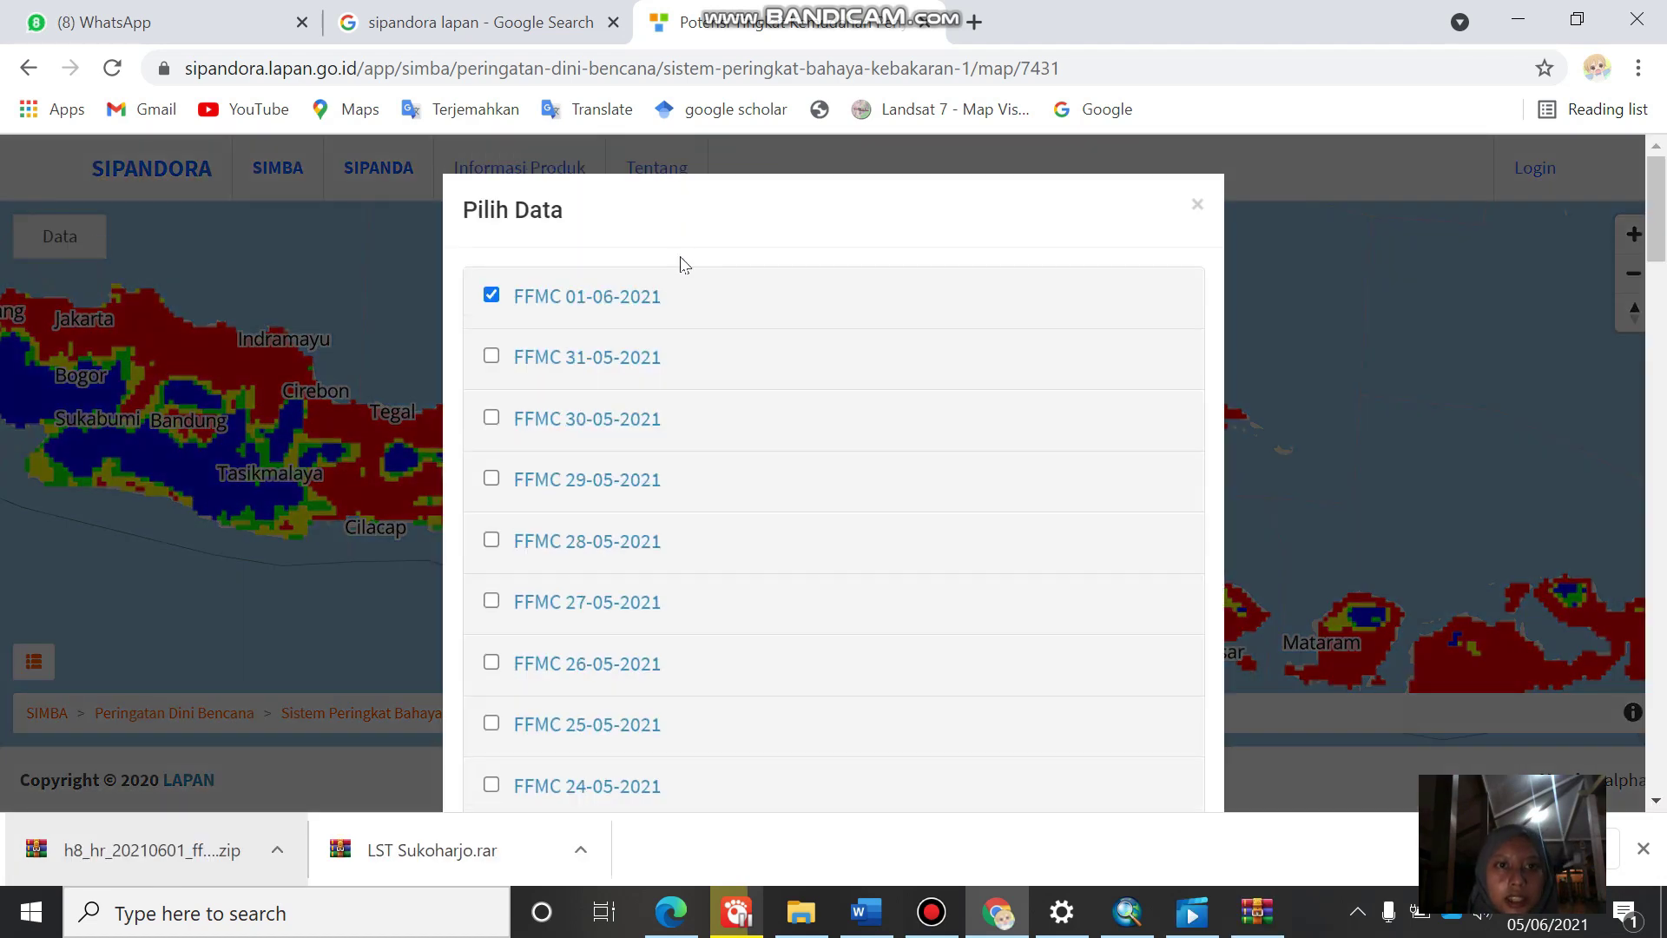
pyautogui.click(658, 304)
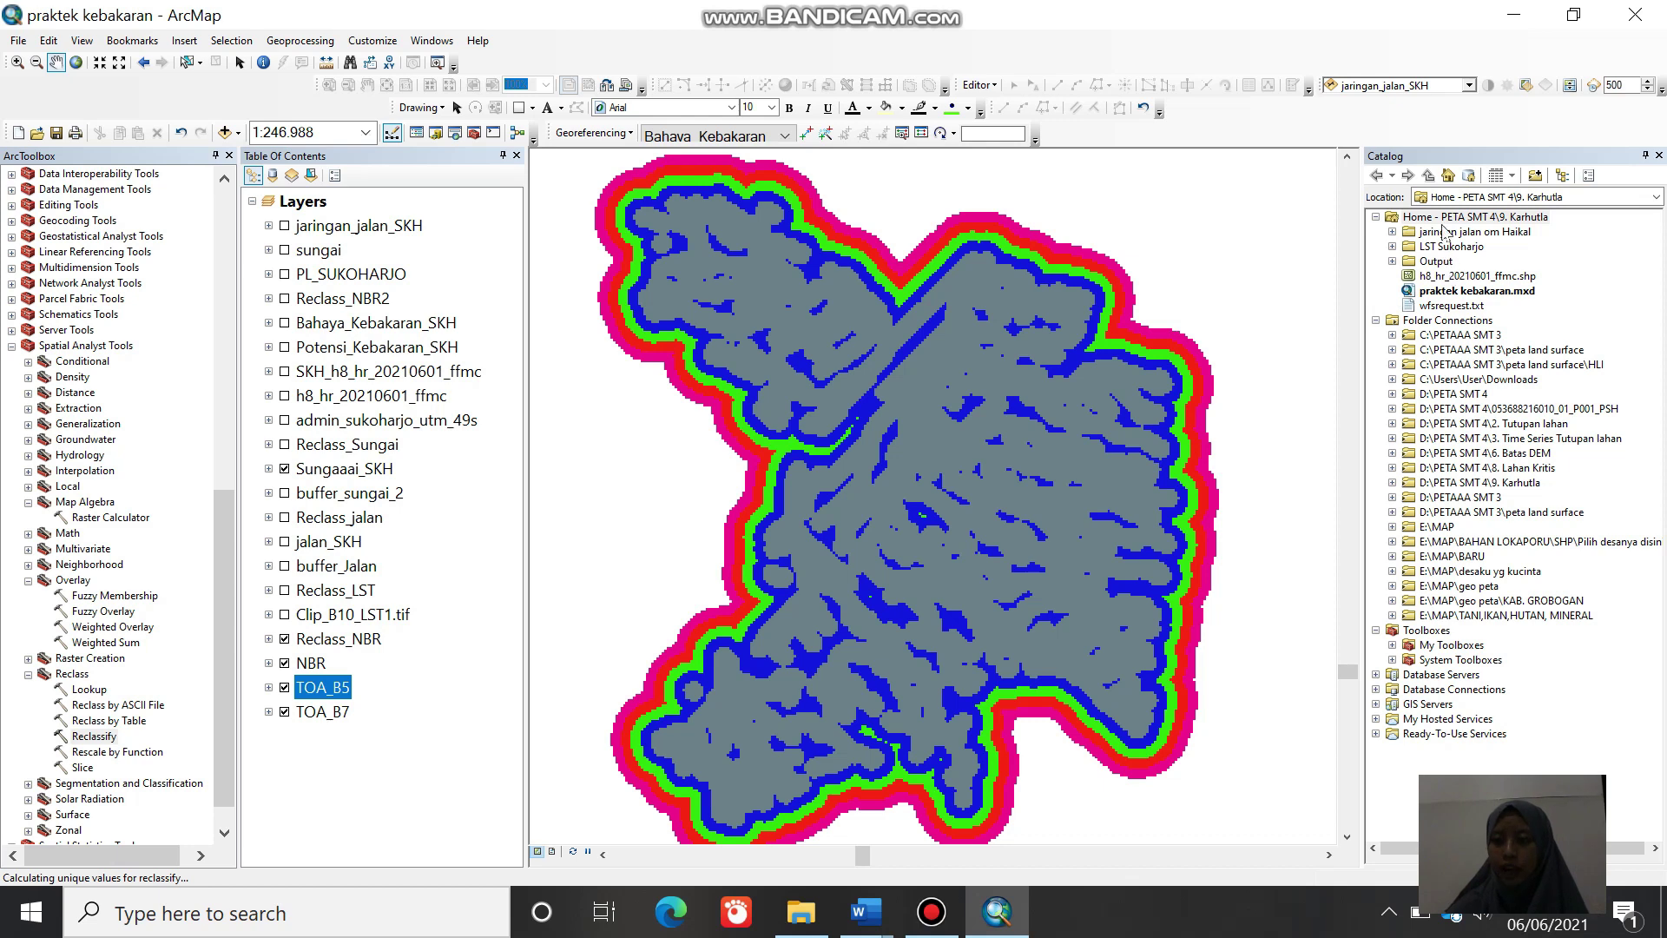
# Step: Check the XY coordinate system in the properties of the h8_hr_20210601_ffmc.shp shapefile
pyautogui.click(1445, 277)
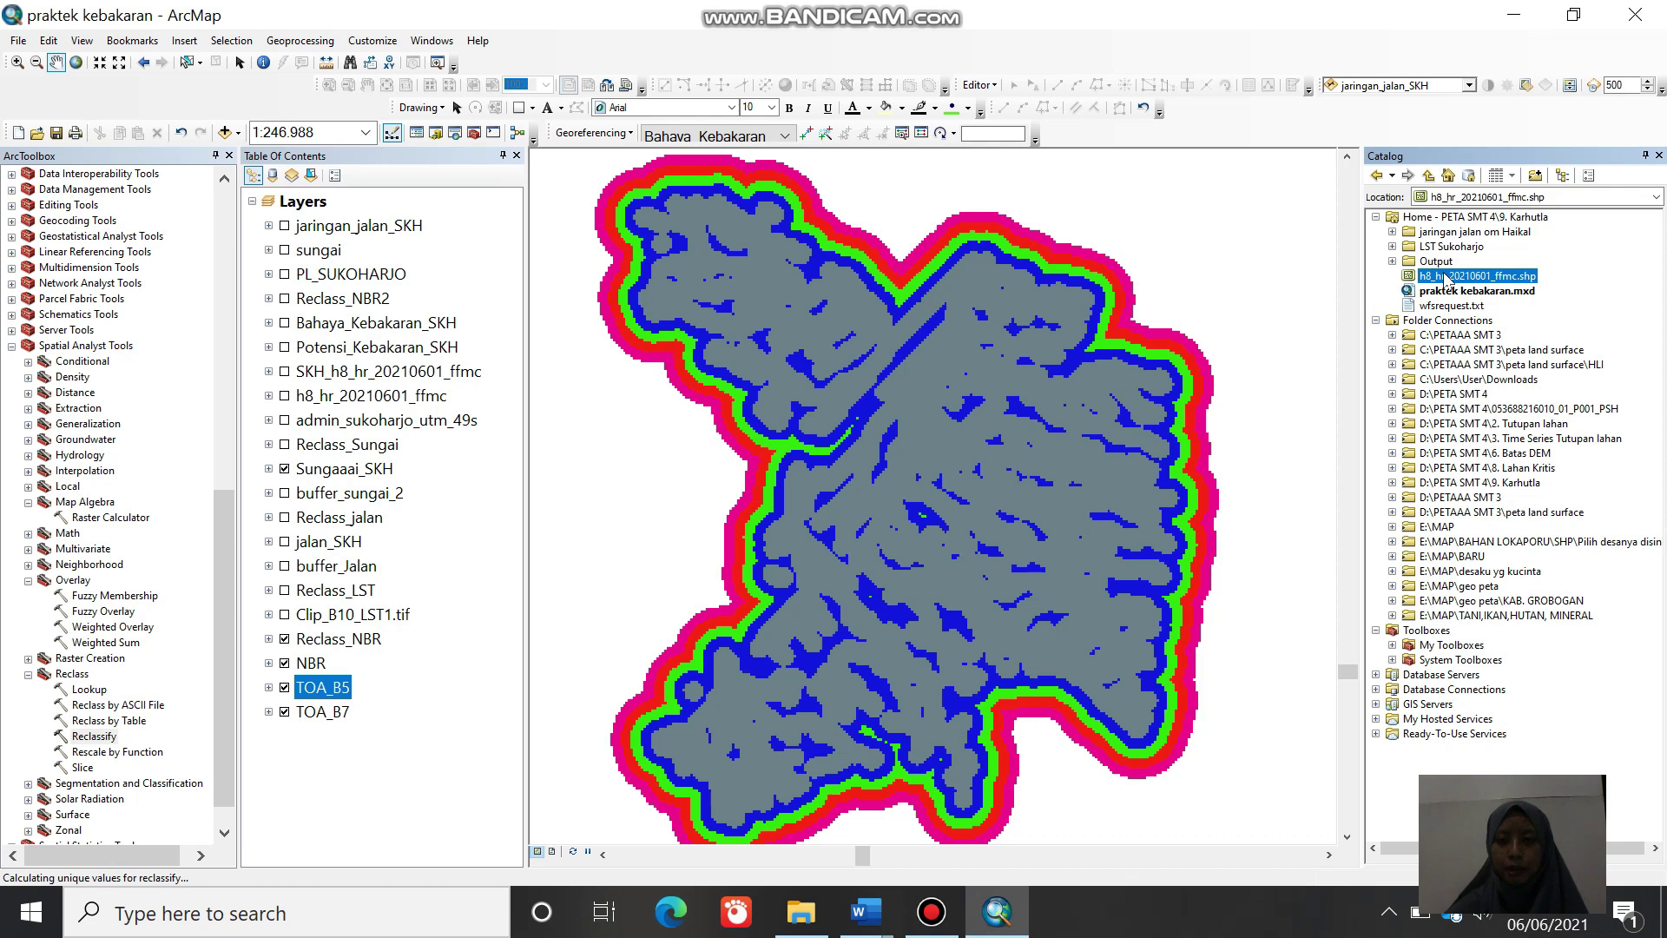
pyautogui.rightClick(1445, 278)
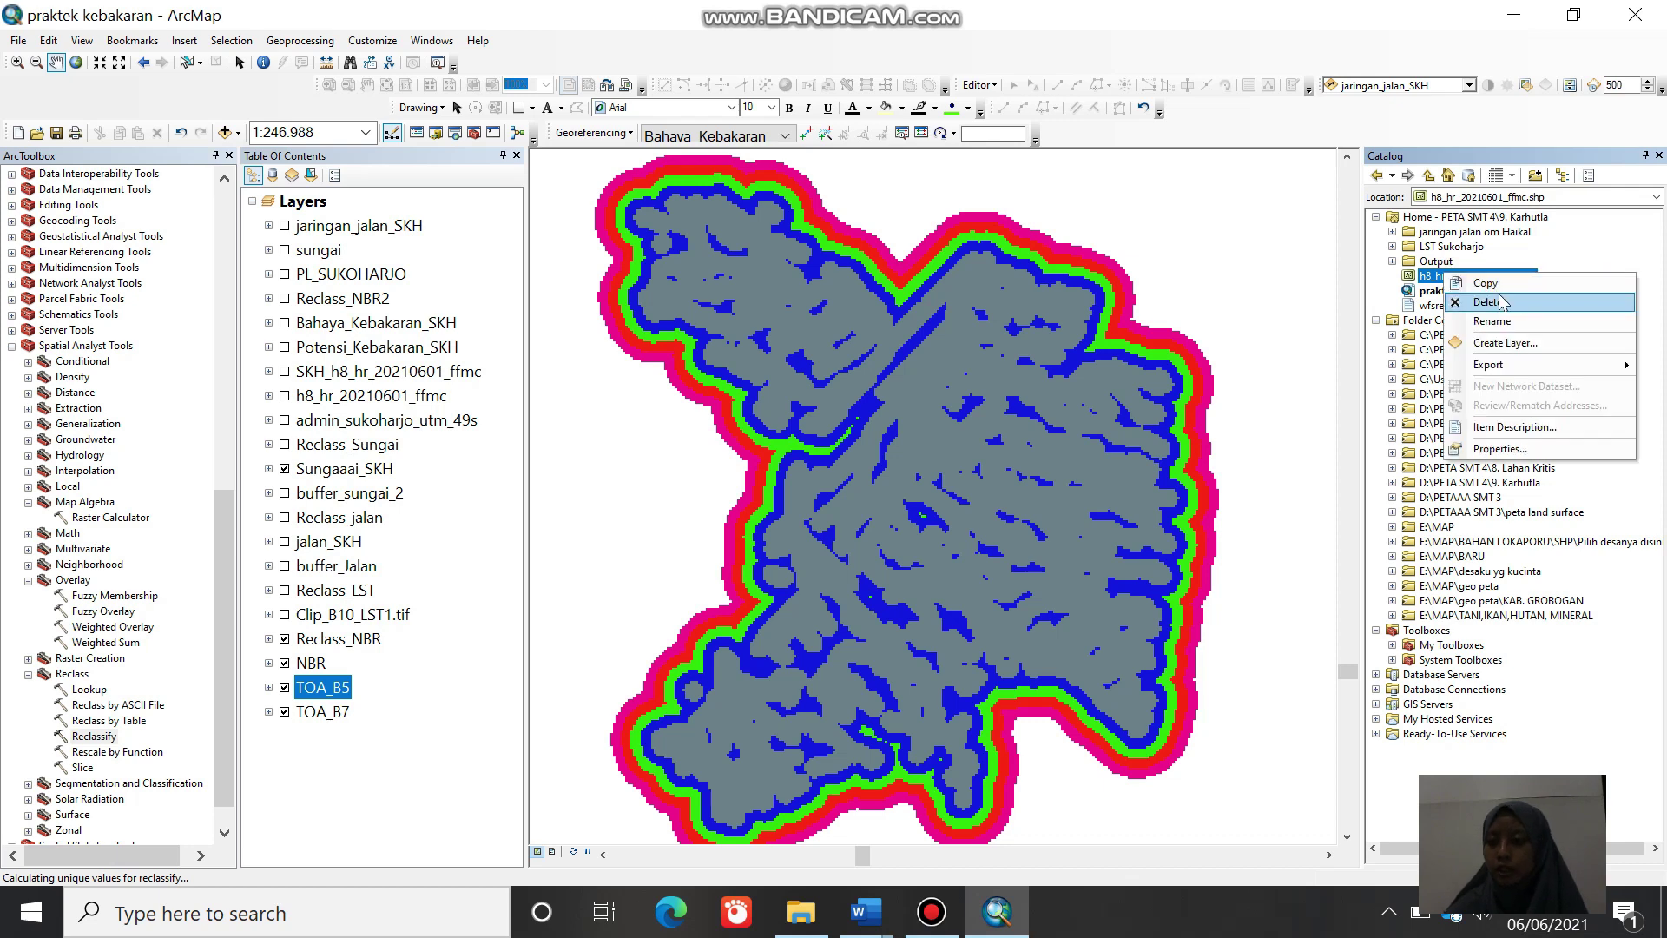
pyautogui.click(1490, 449)
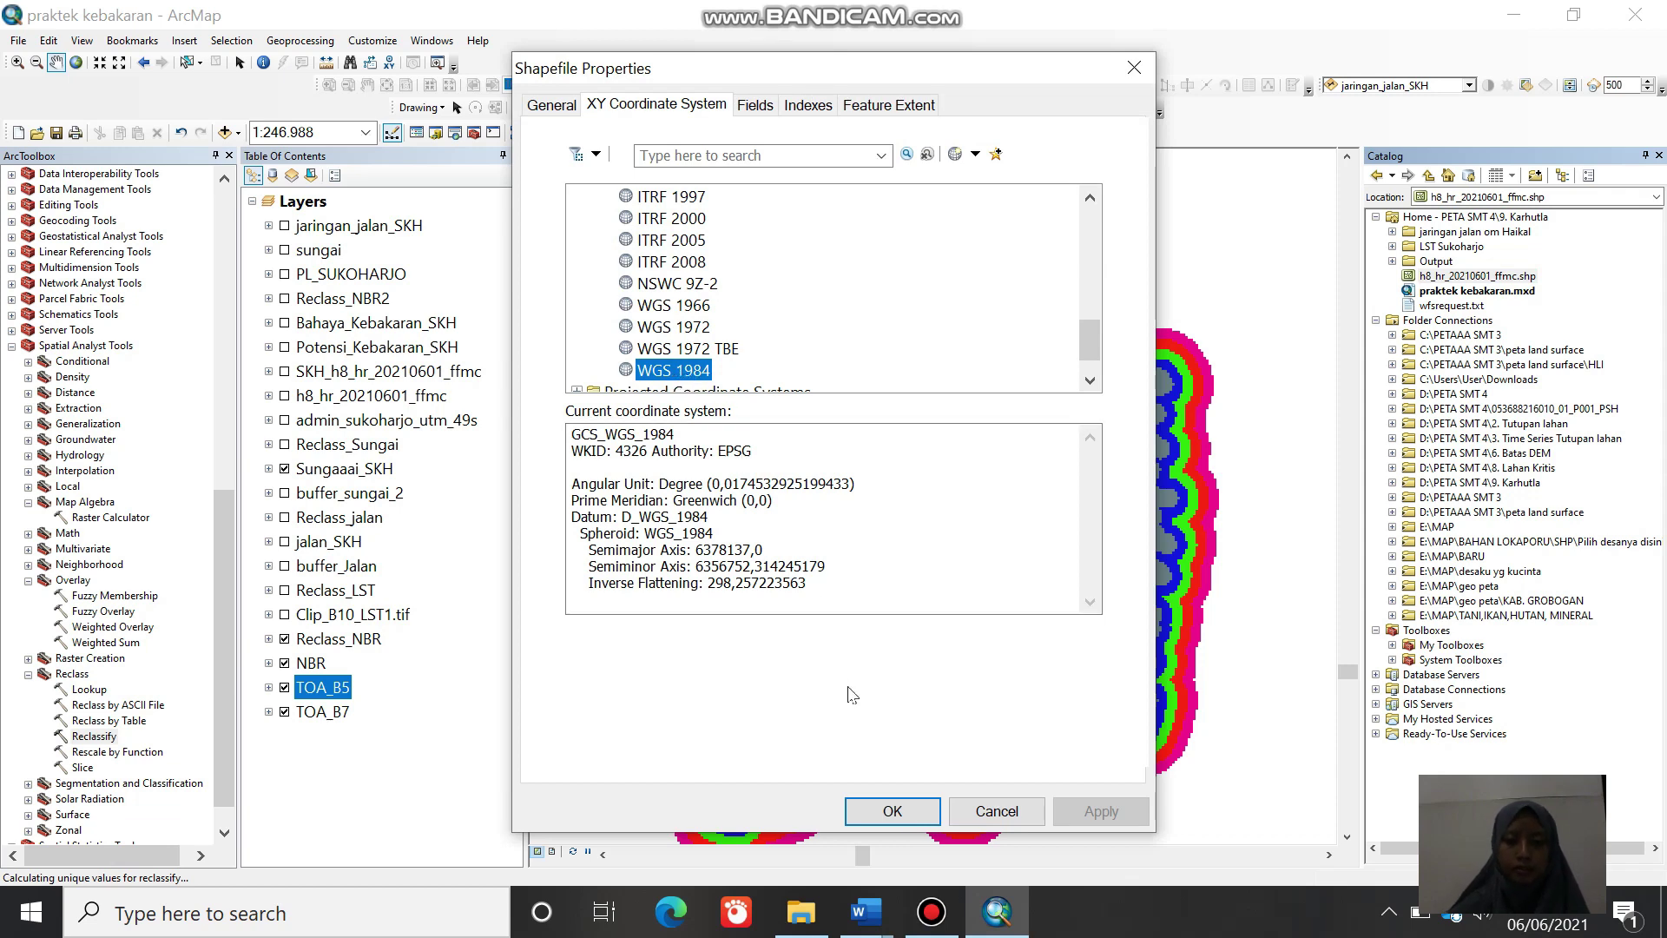
pyautogui.click(895, 812)
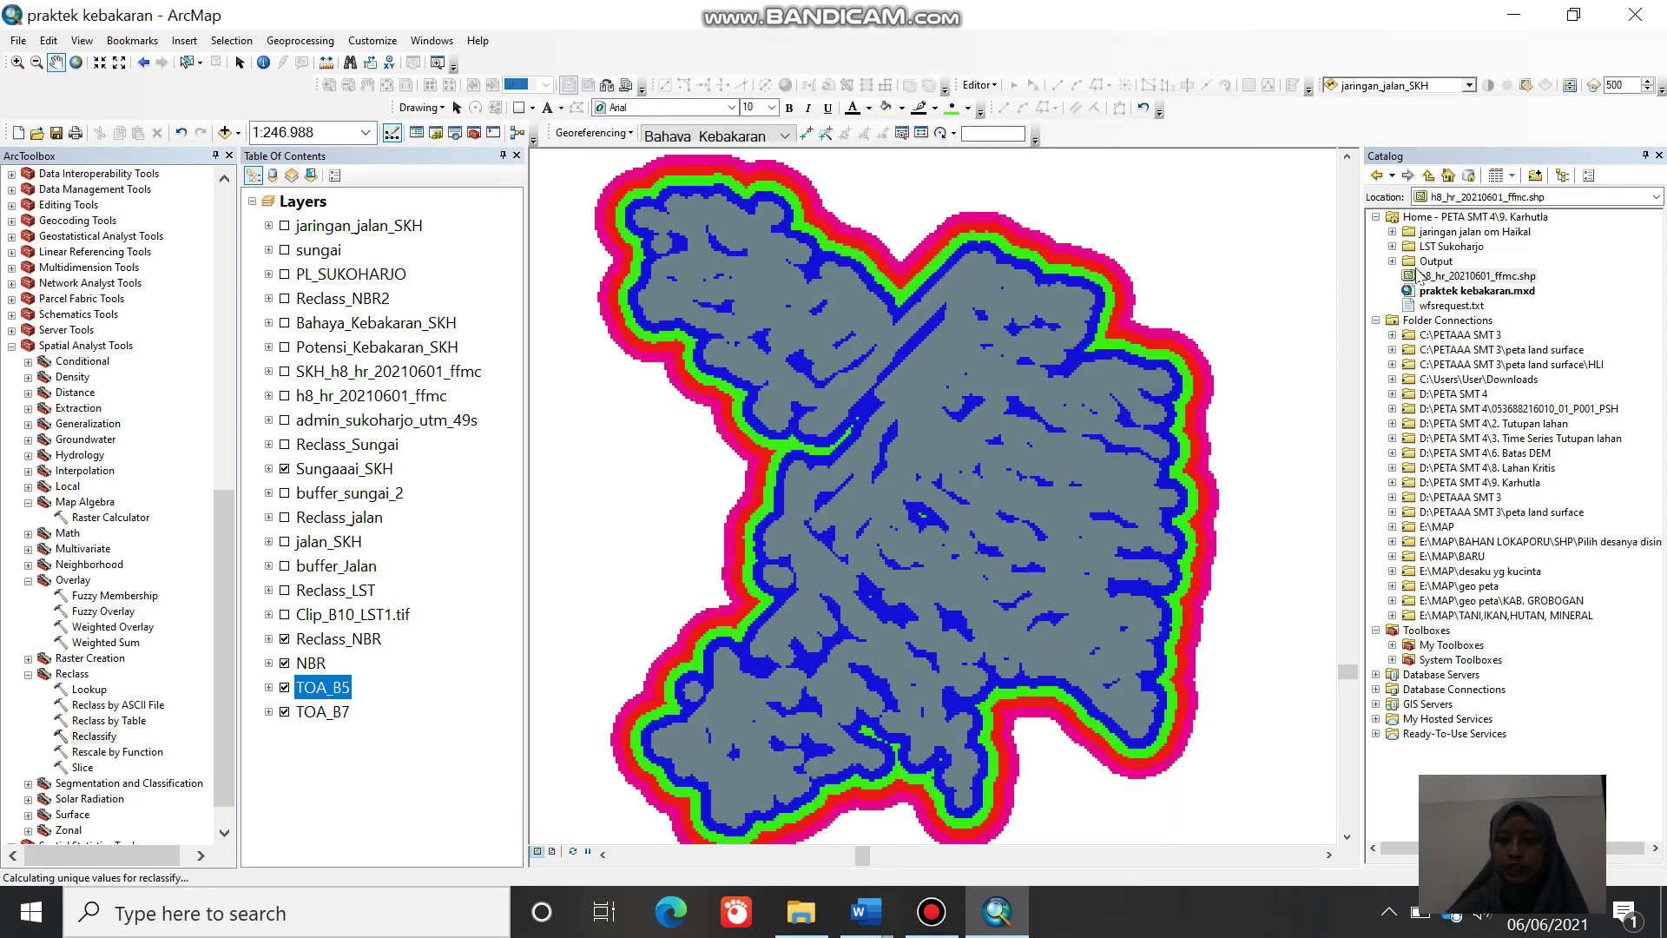
# Step: Add h8_hr_20210601_ffmc.shp to the map, hide the new layer, and locate the Clip geoprocessing tool
pyautogui.moveTo(1428, 276); pyautogui.dragTo(1369, 292)
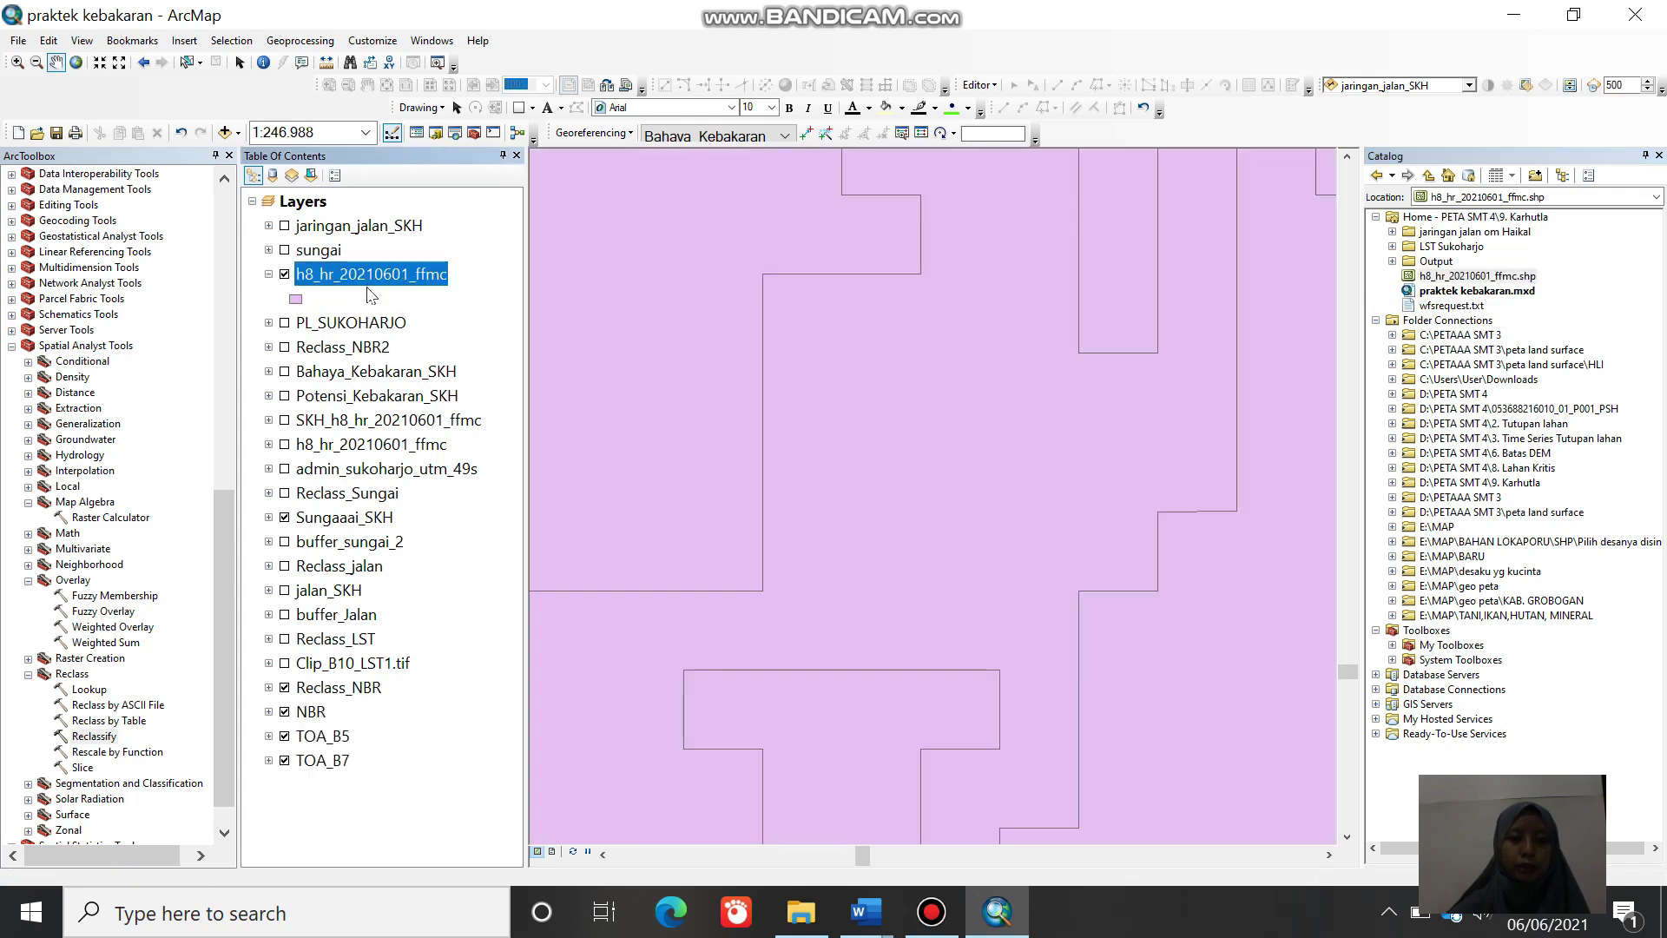
pyautogui.click(285, 274)
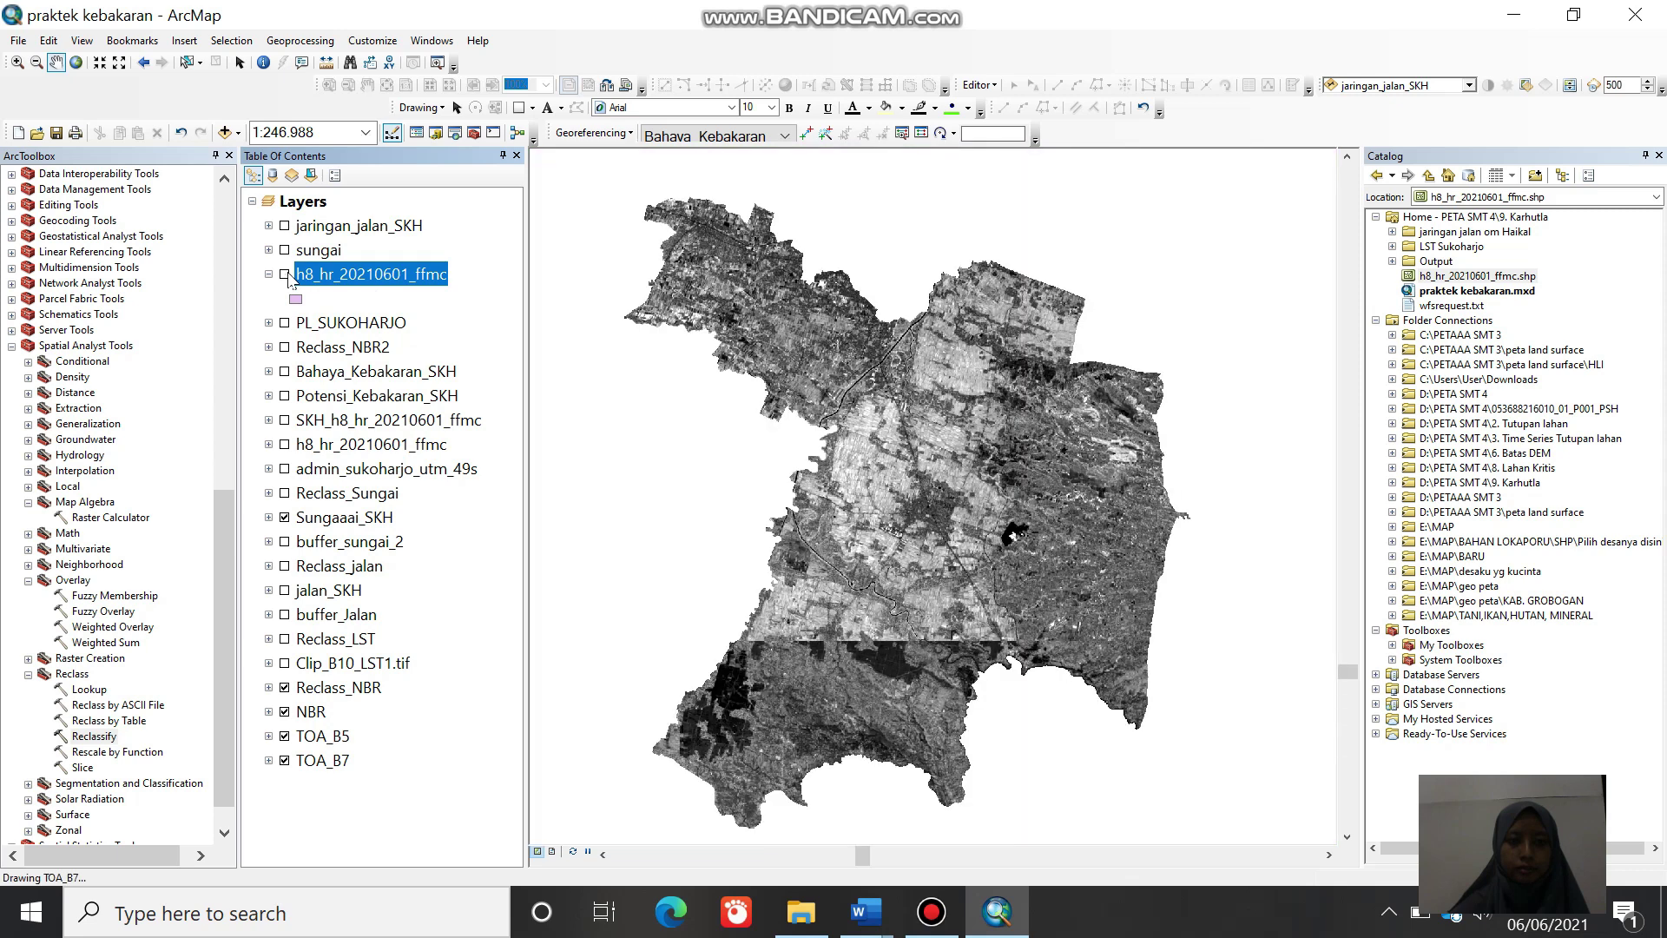
pyautogui.click(430, 447)
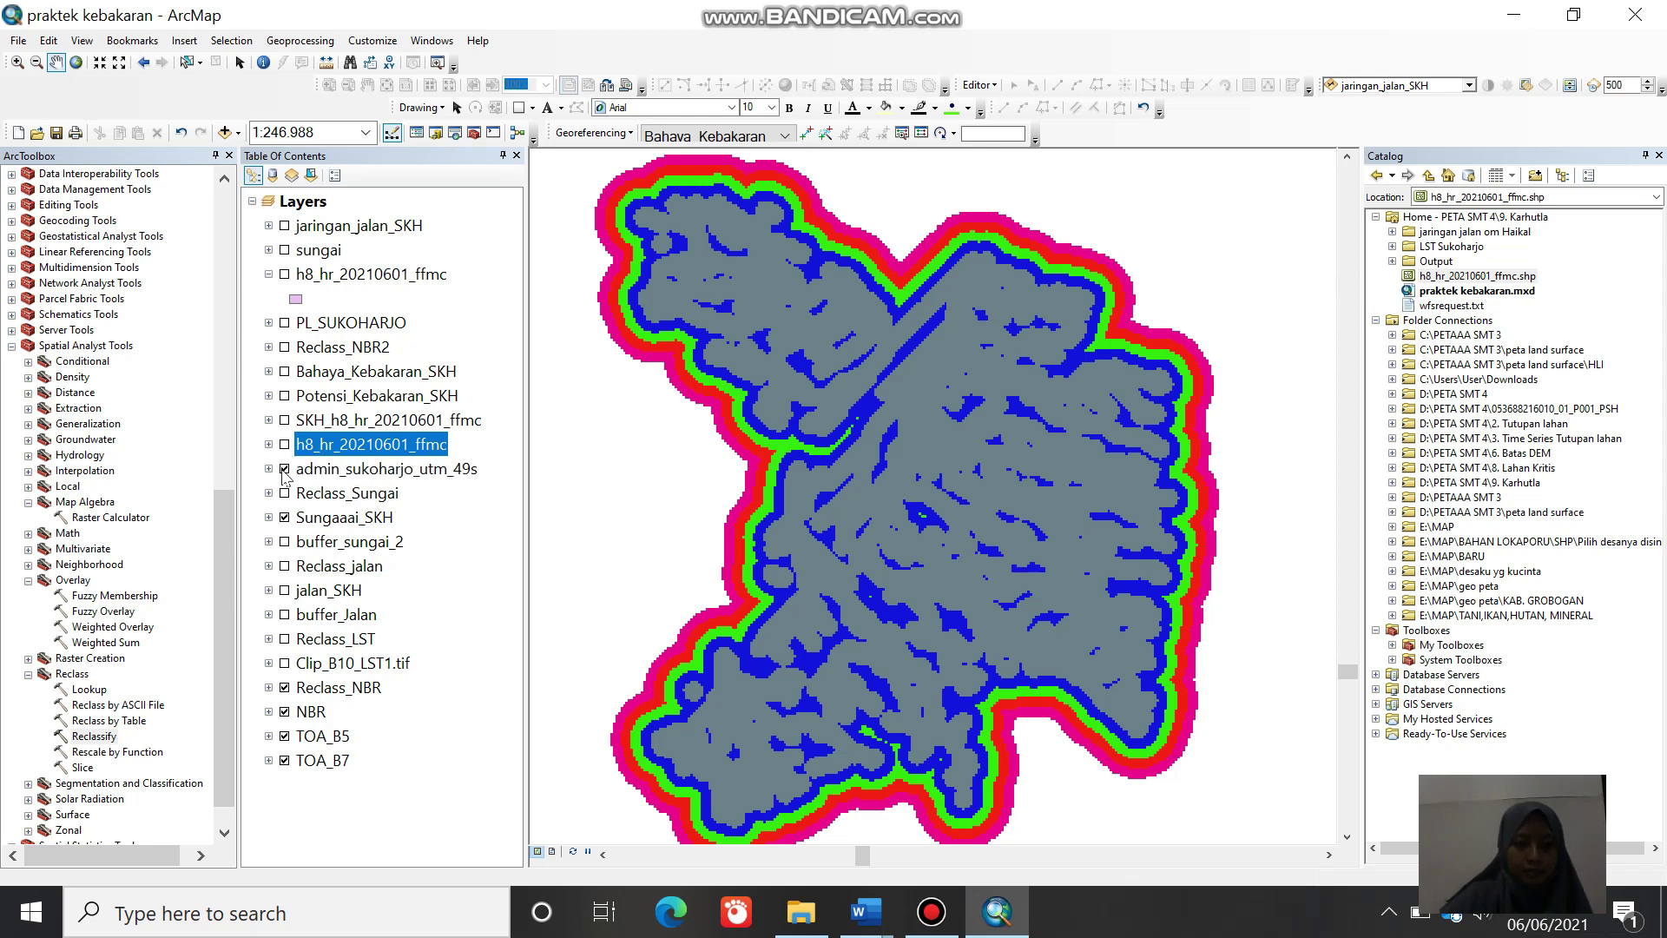
pyautogui.click(320, 47)
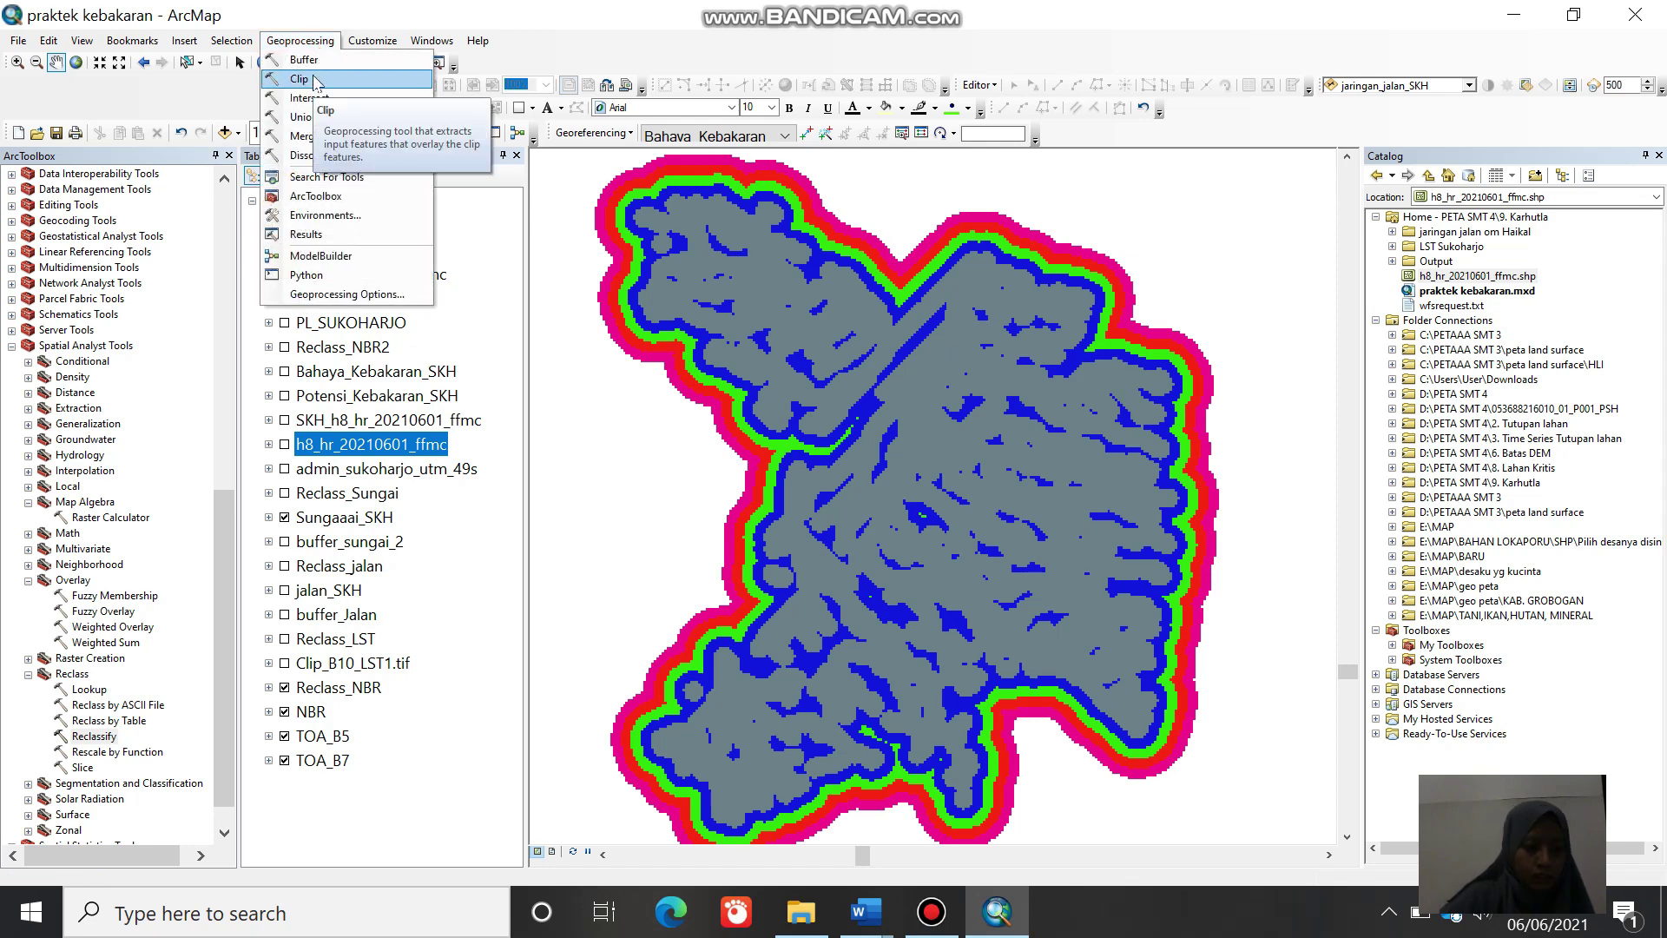
# Step: Show the SKH_h8_hr_20210601_ffmc layer and symbolize it with graduated colors using GRIDCODE as the value field
pyautogui.click(294, 424)
pyautogui.click(285, 421)
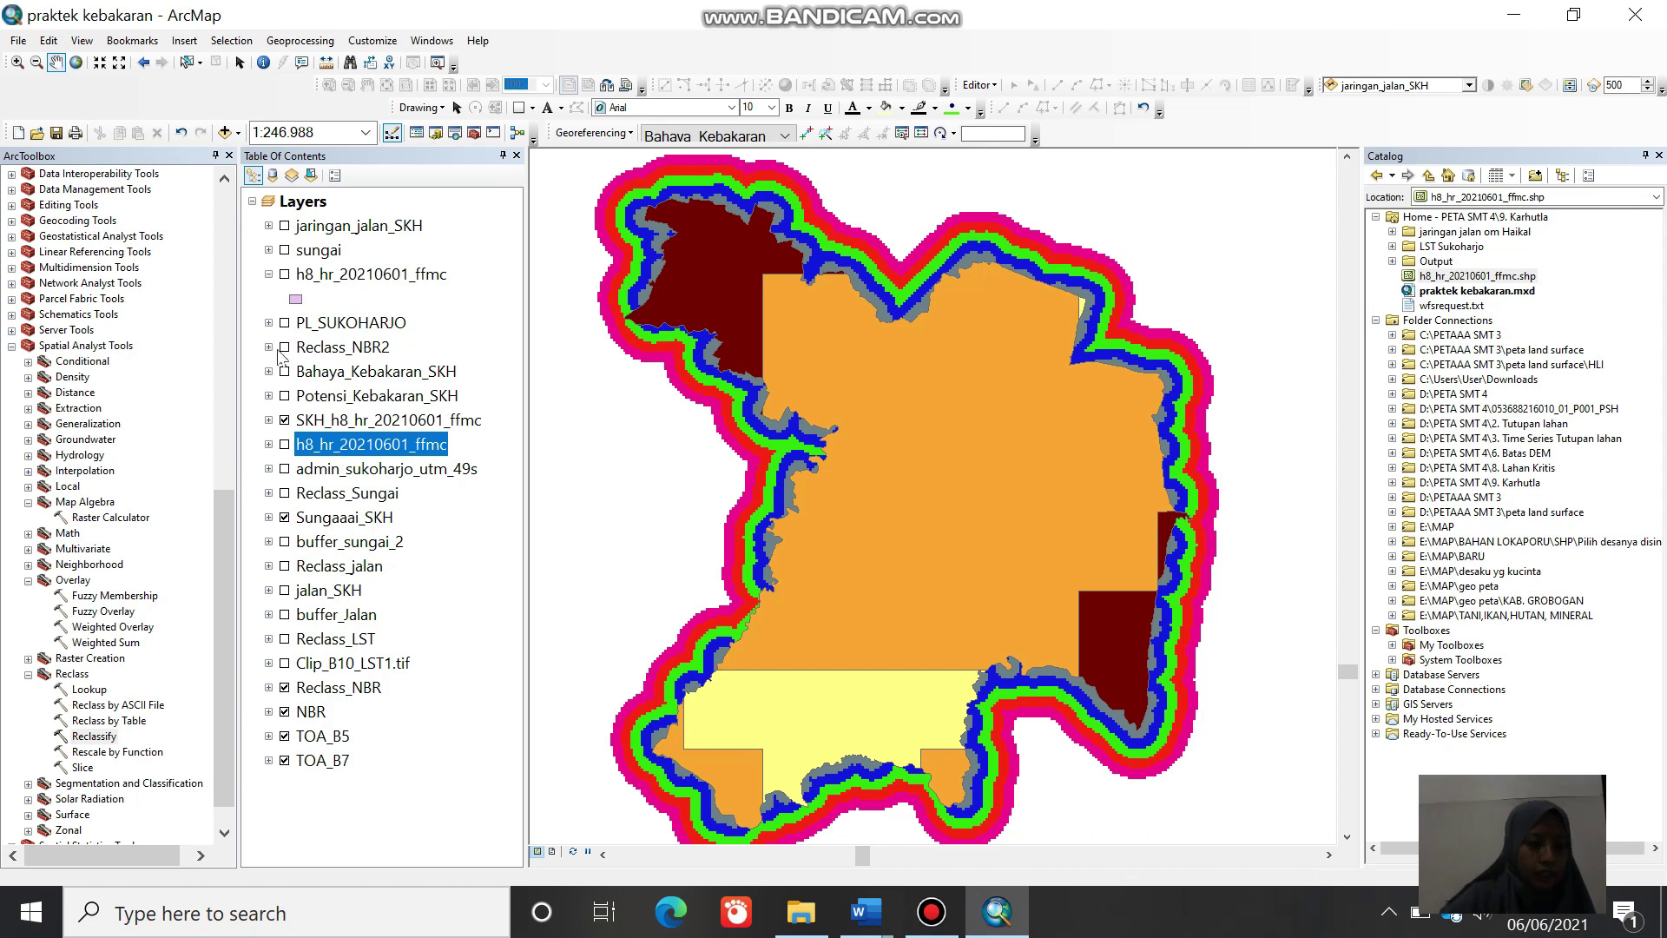
pyautogui.rightClick(372, 422)
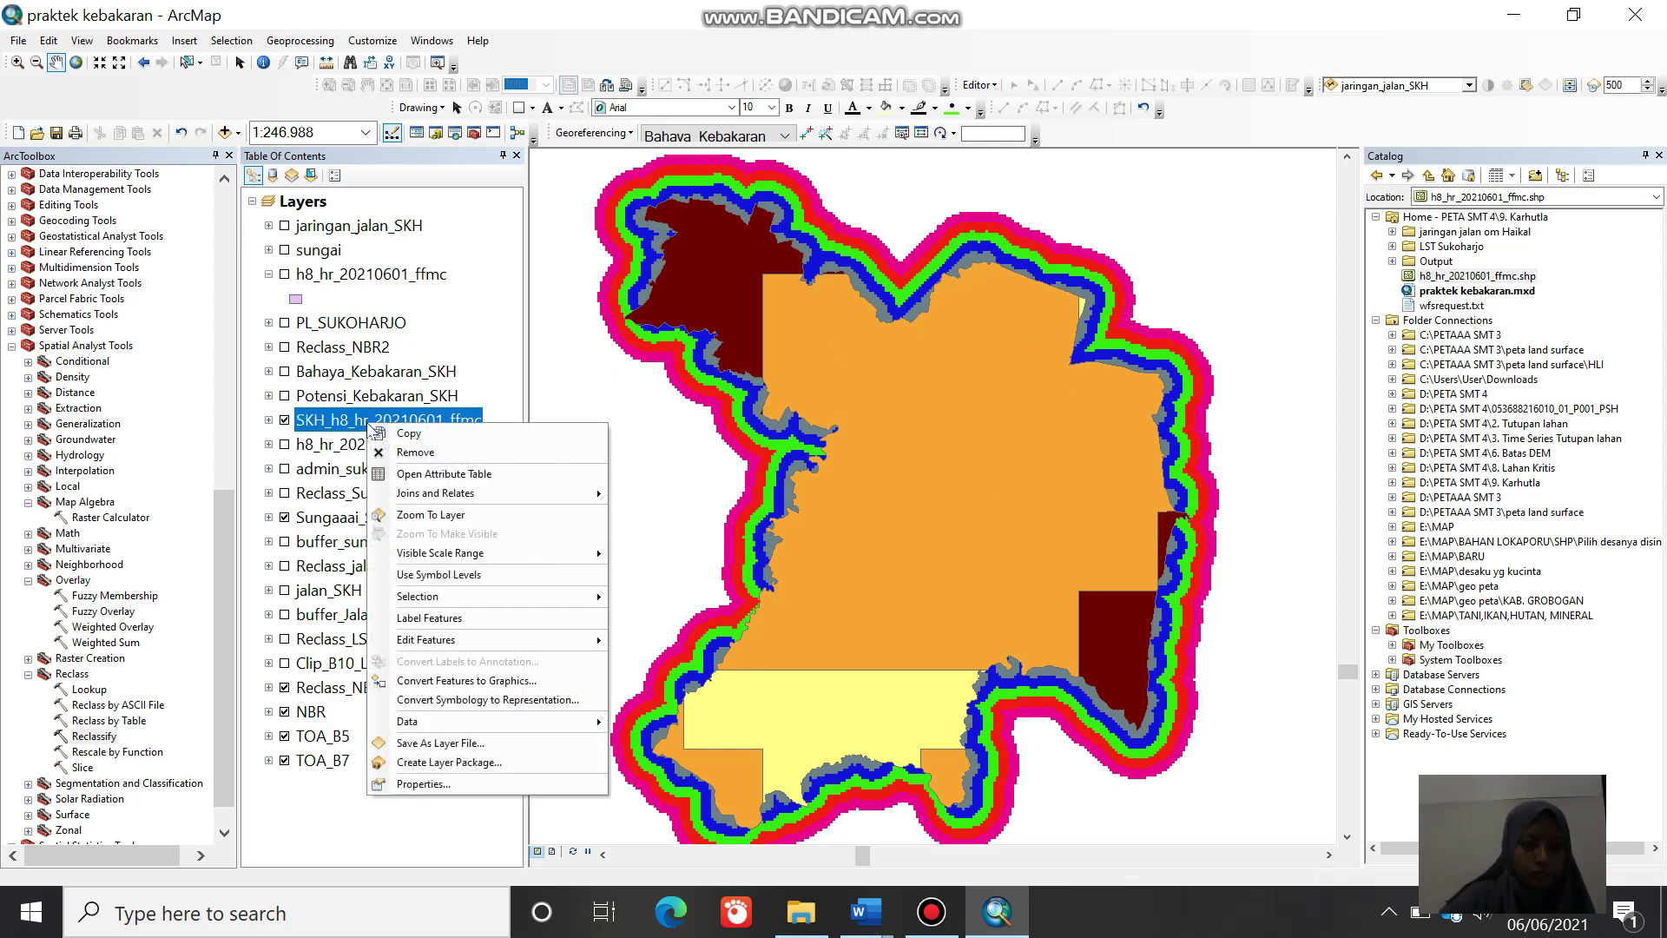
pyautogui.click(460, 784)
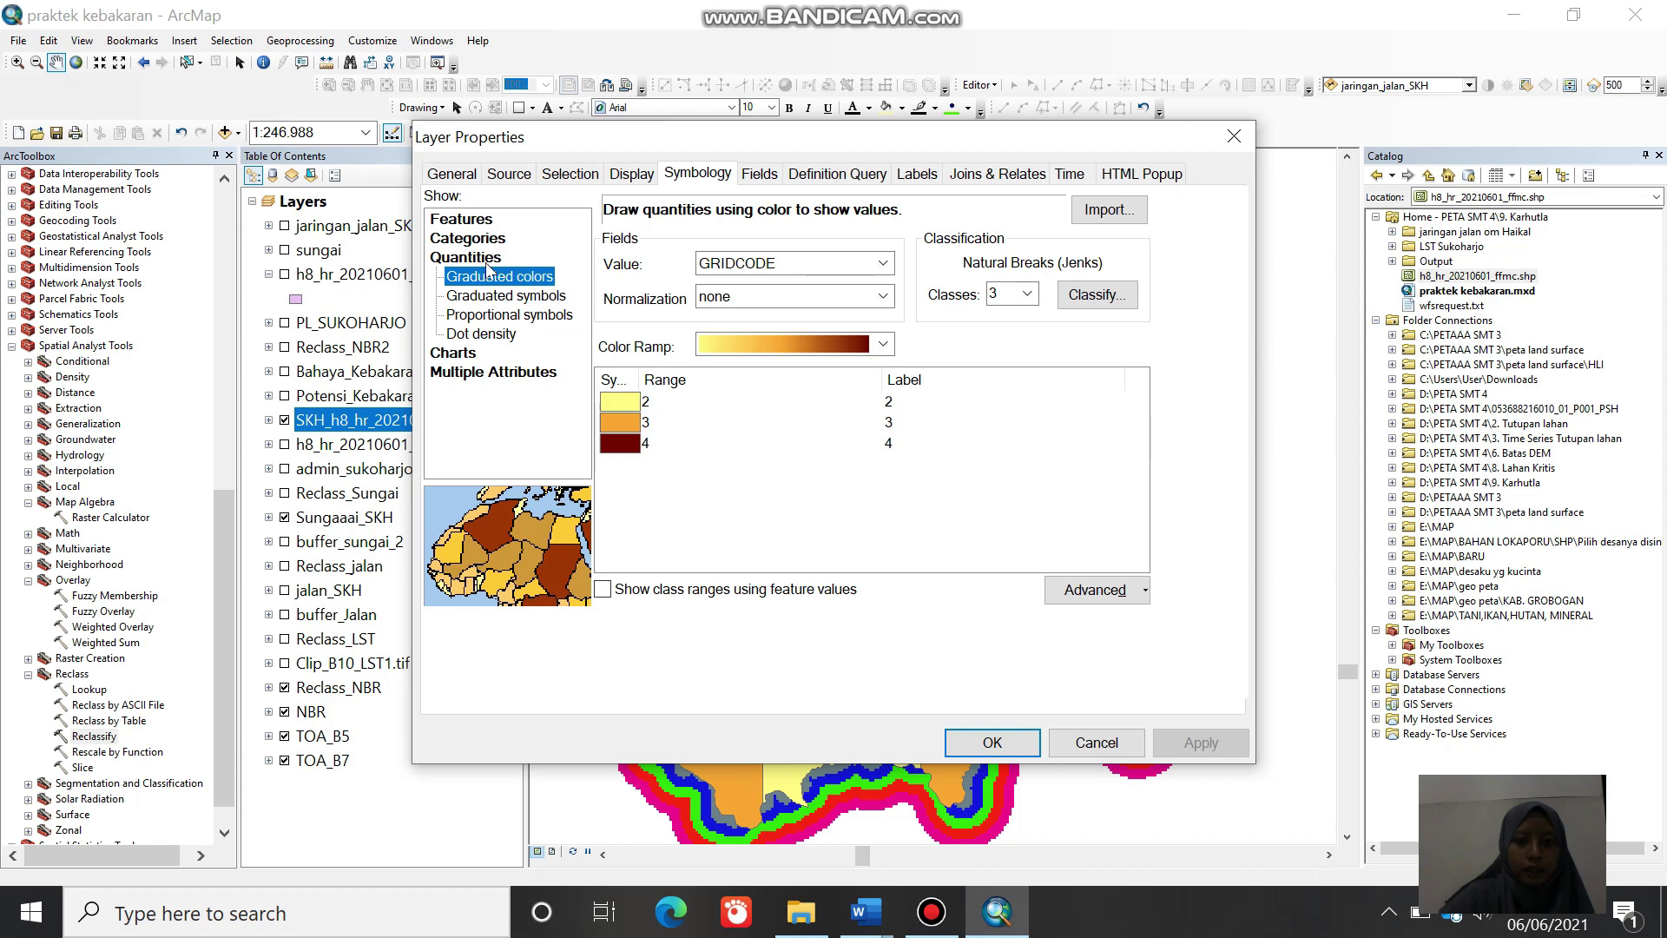
pyautogui.click(883, 263)
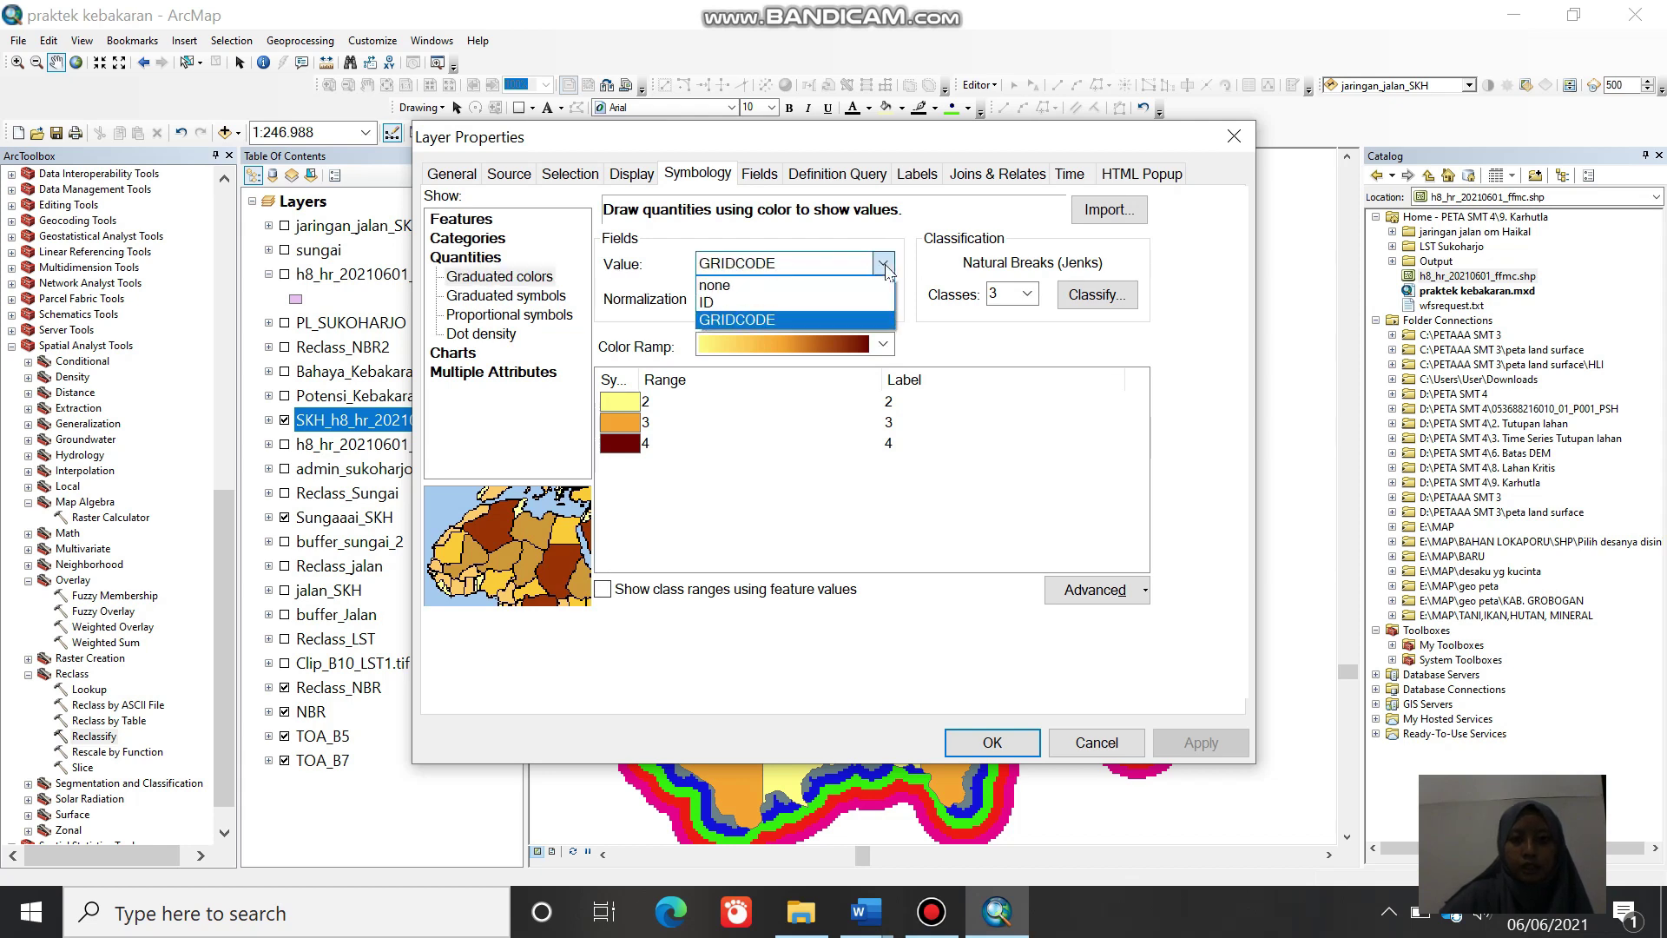
pyautogui.click(877, 319)
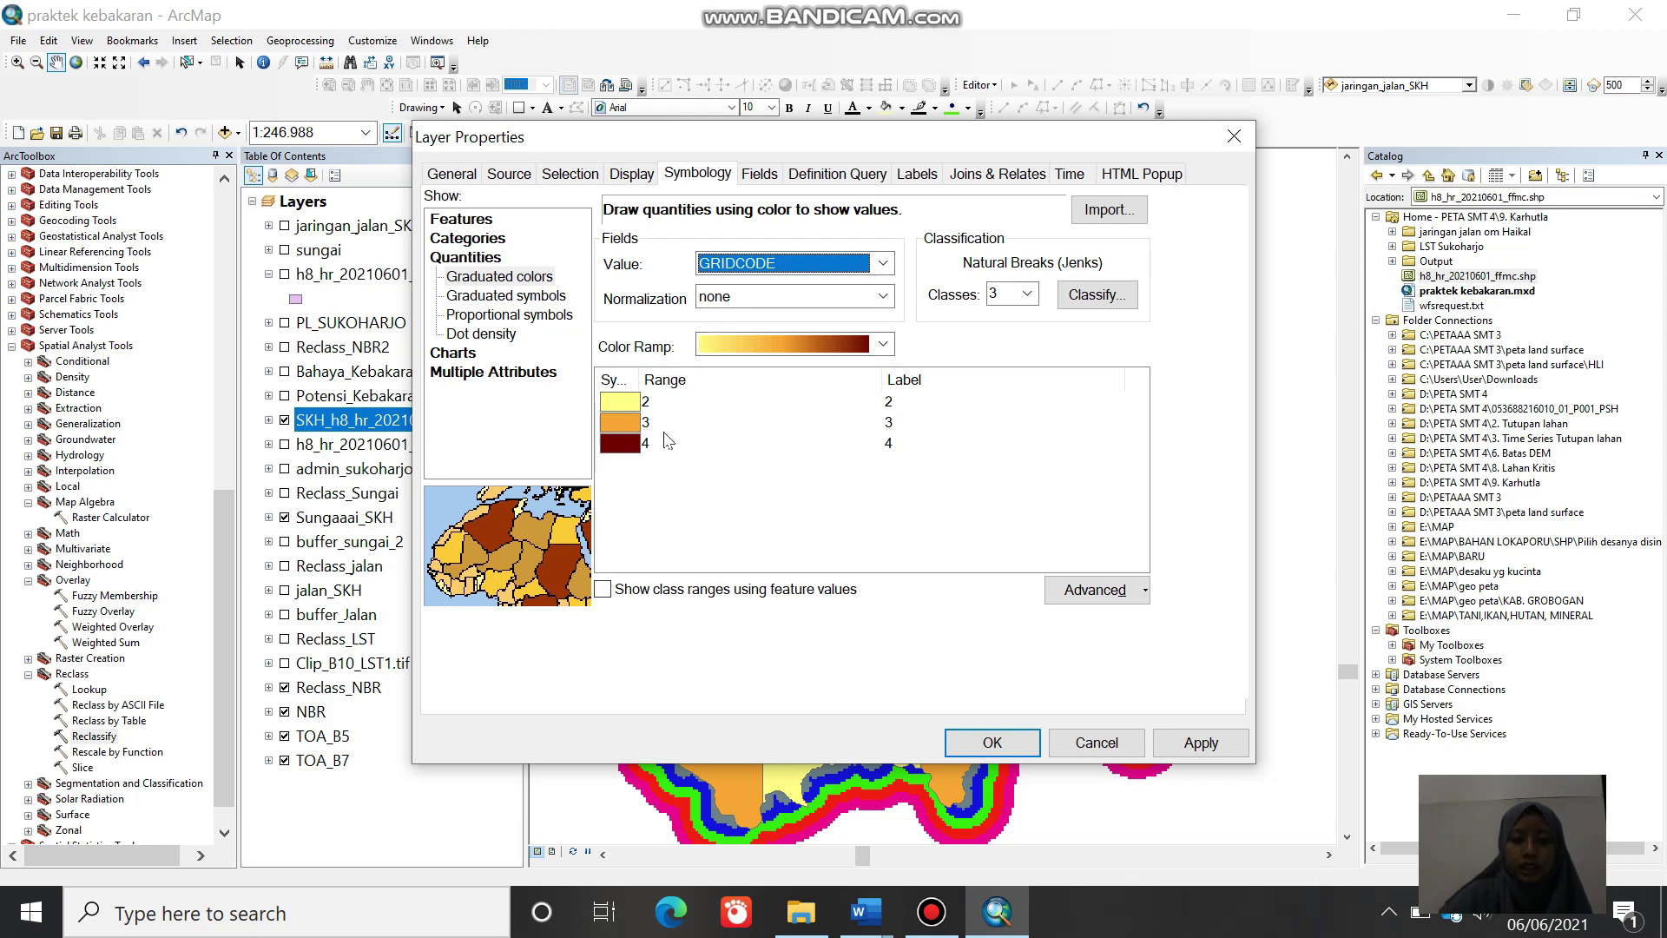
pyautogui.click(990, 743)
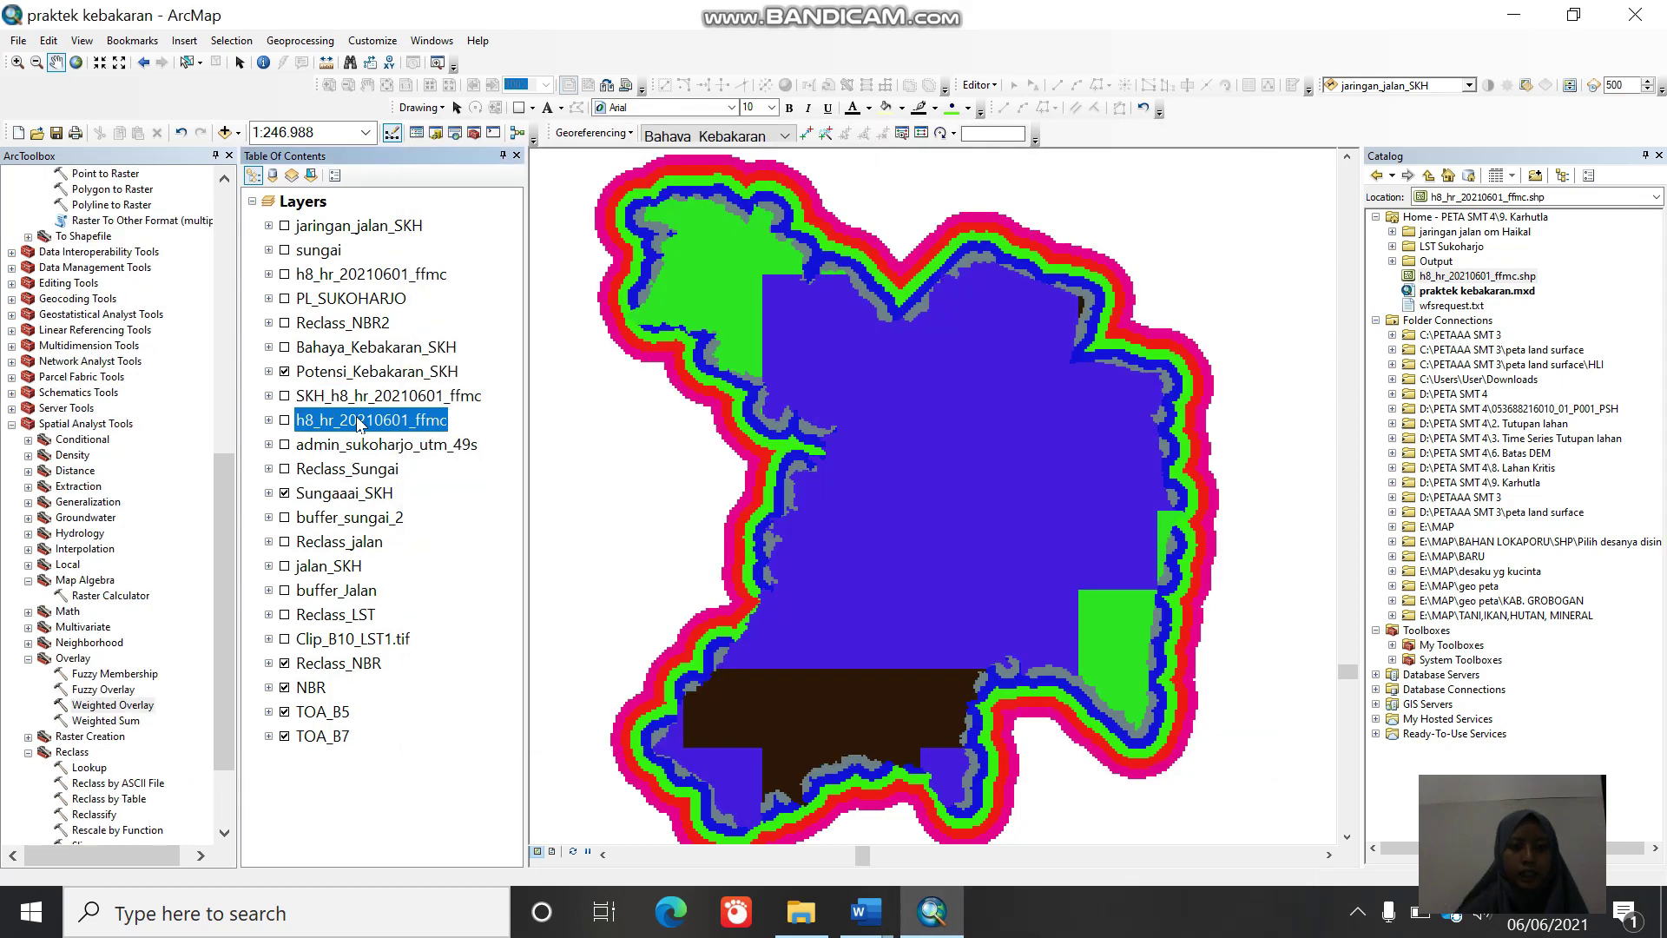
# Step: Run Polygon to Raster on the SKH_h8_hr_20210601_ffmc layer with GRIDCODE as the value field
pyautogui.press('Up')
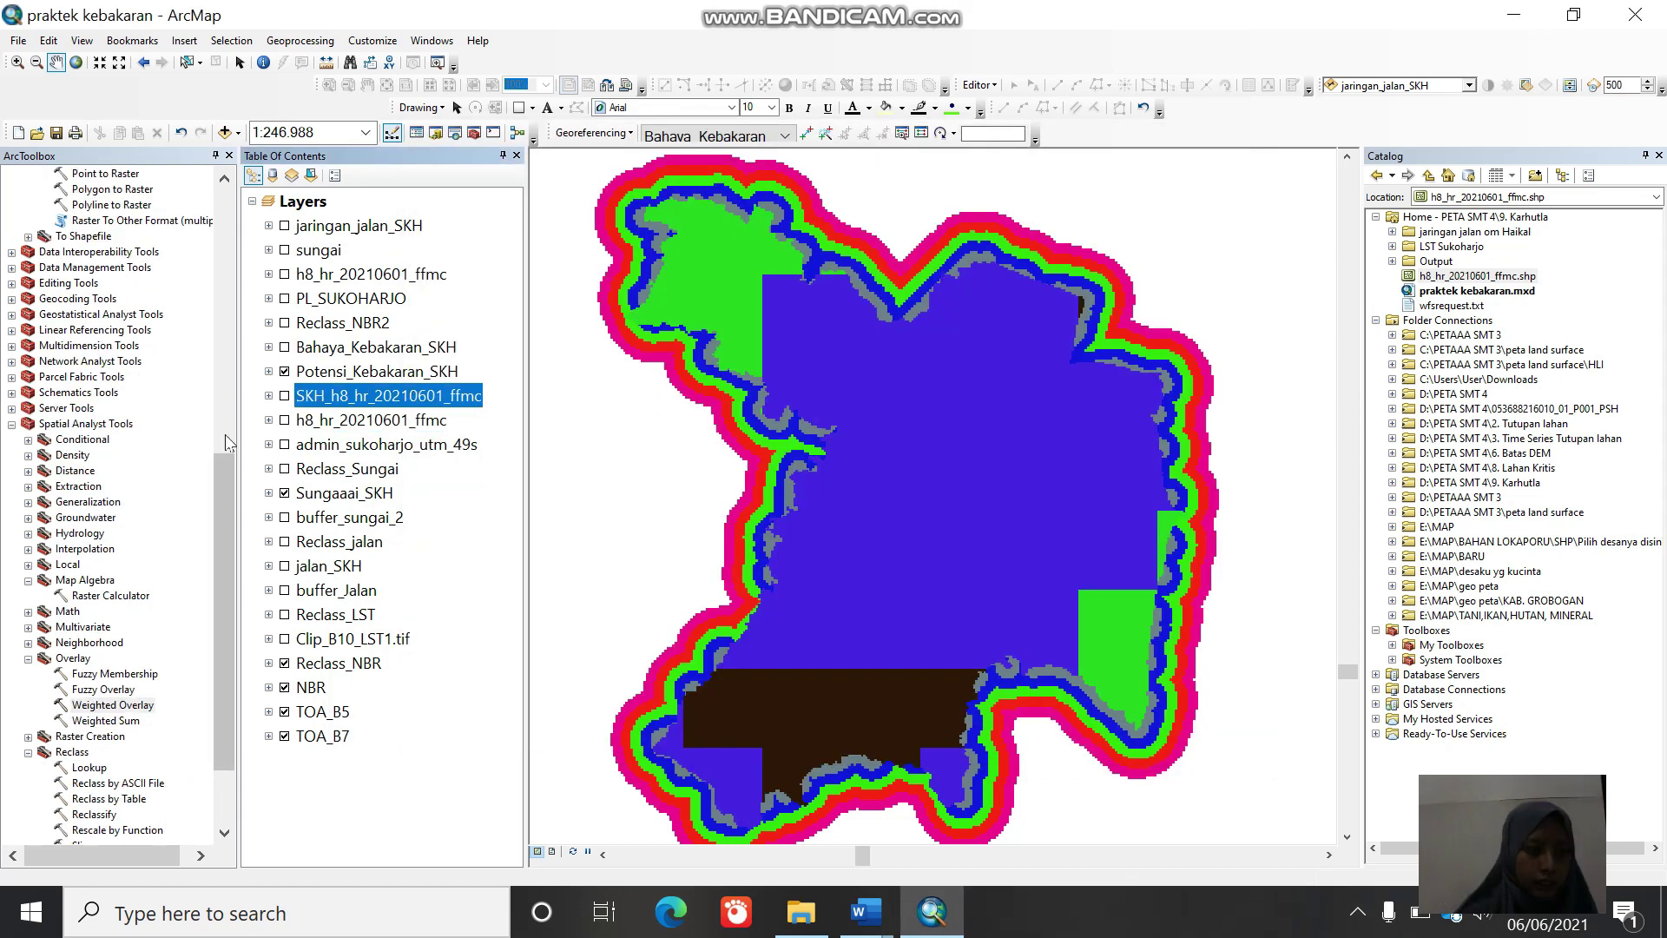
pyautogui.moveTo(224, 554); pyautogui.dragTo(231, 462)
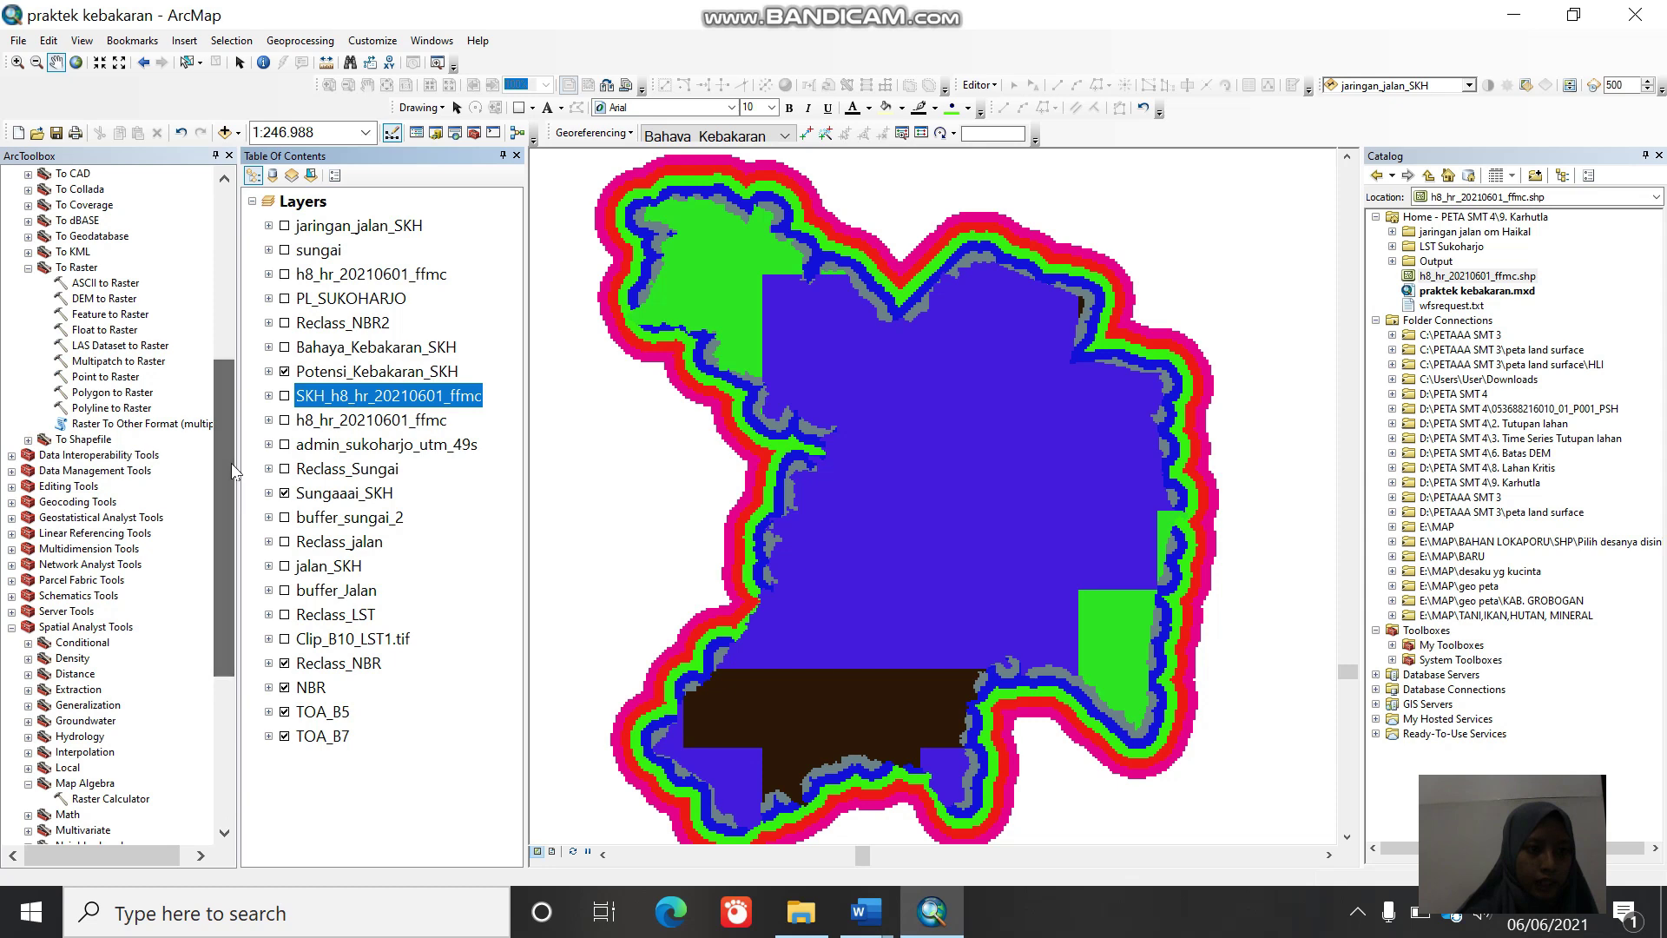
pyautogui.doubleClick(134, 393)
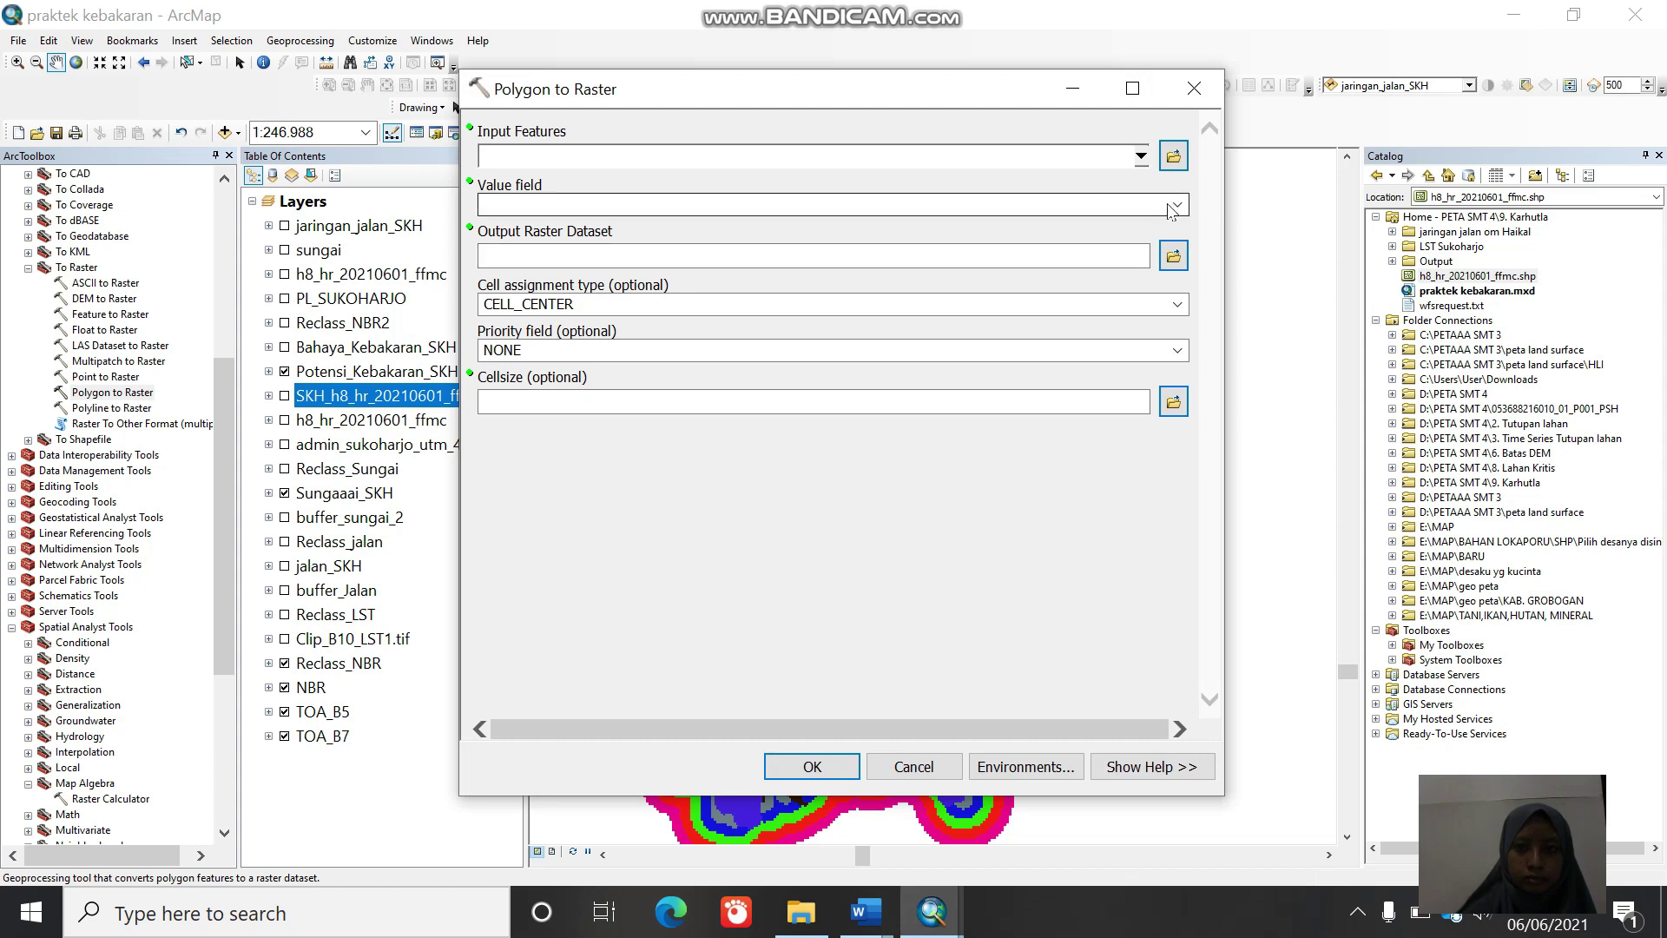
pyautogui.click(1141, 156)
pyautogui.click(1128, 226)
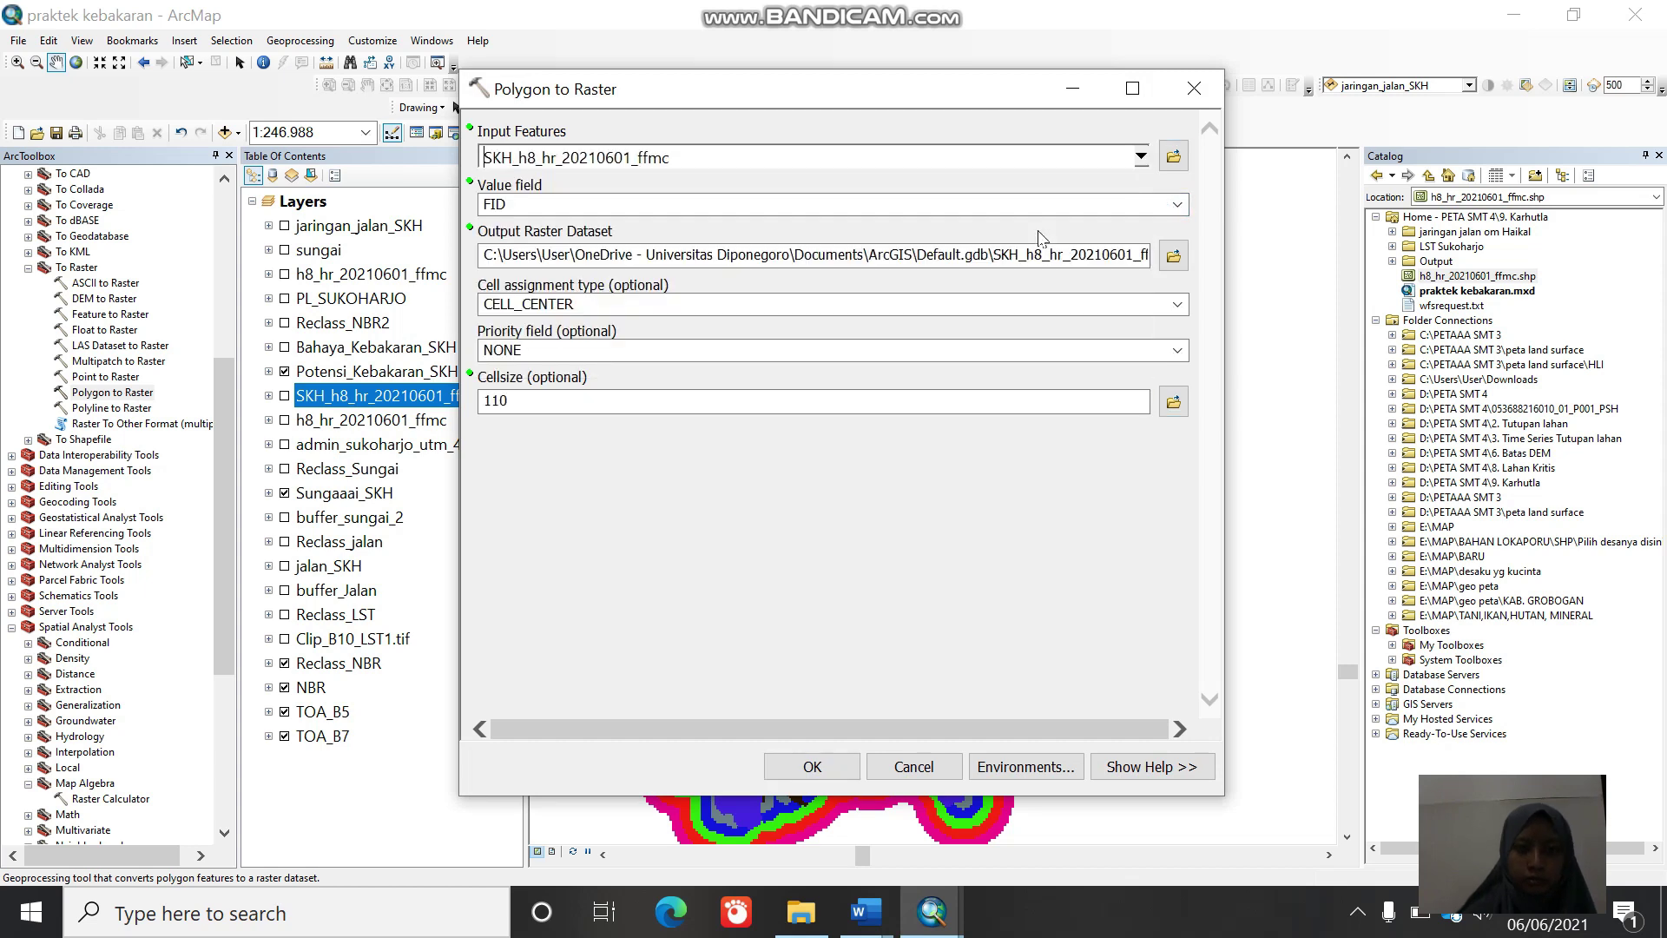
pyautogui.click(1177, 205)
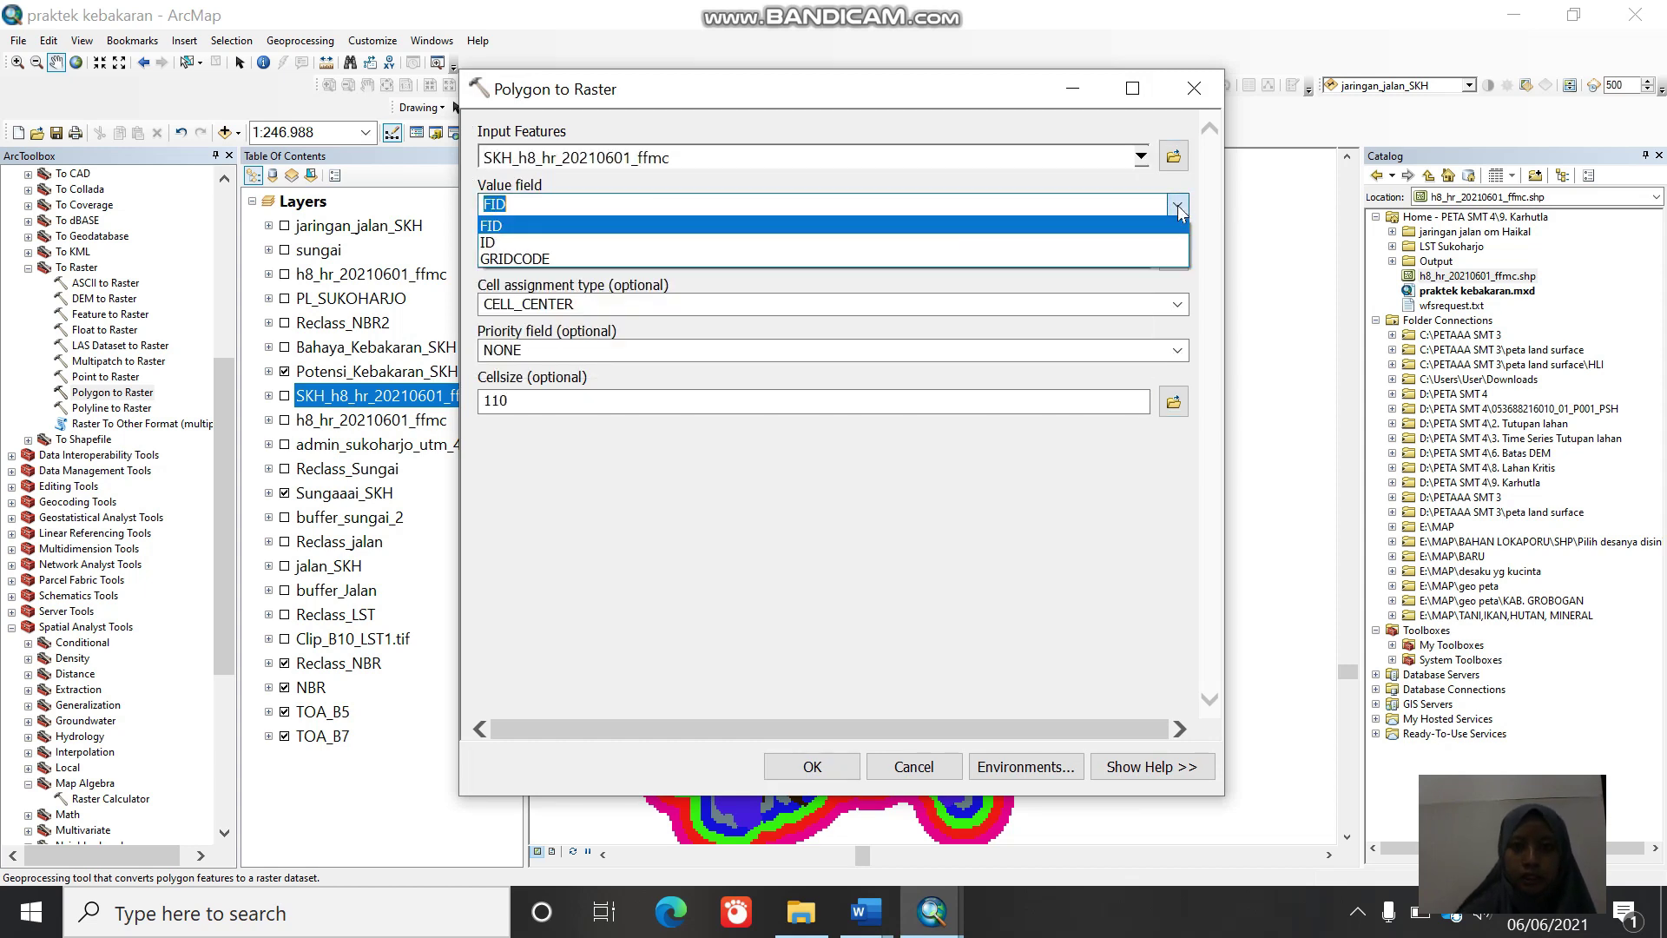
pyautogui.click(1136, 258)
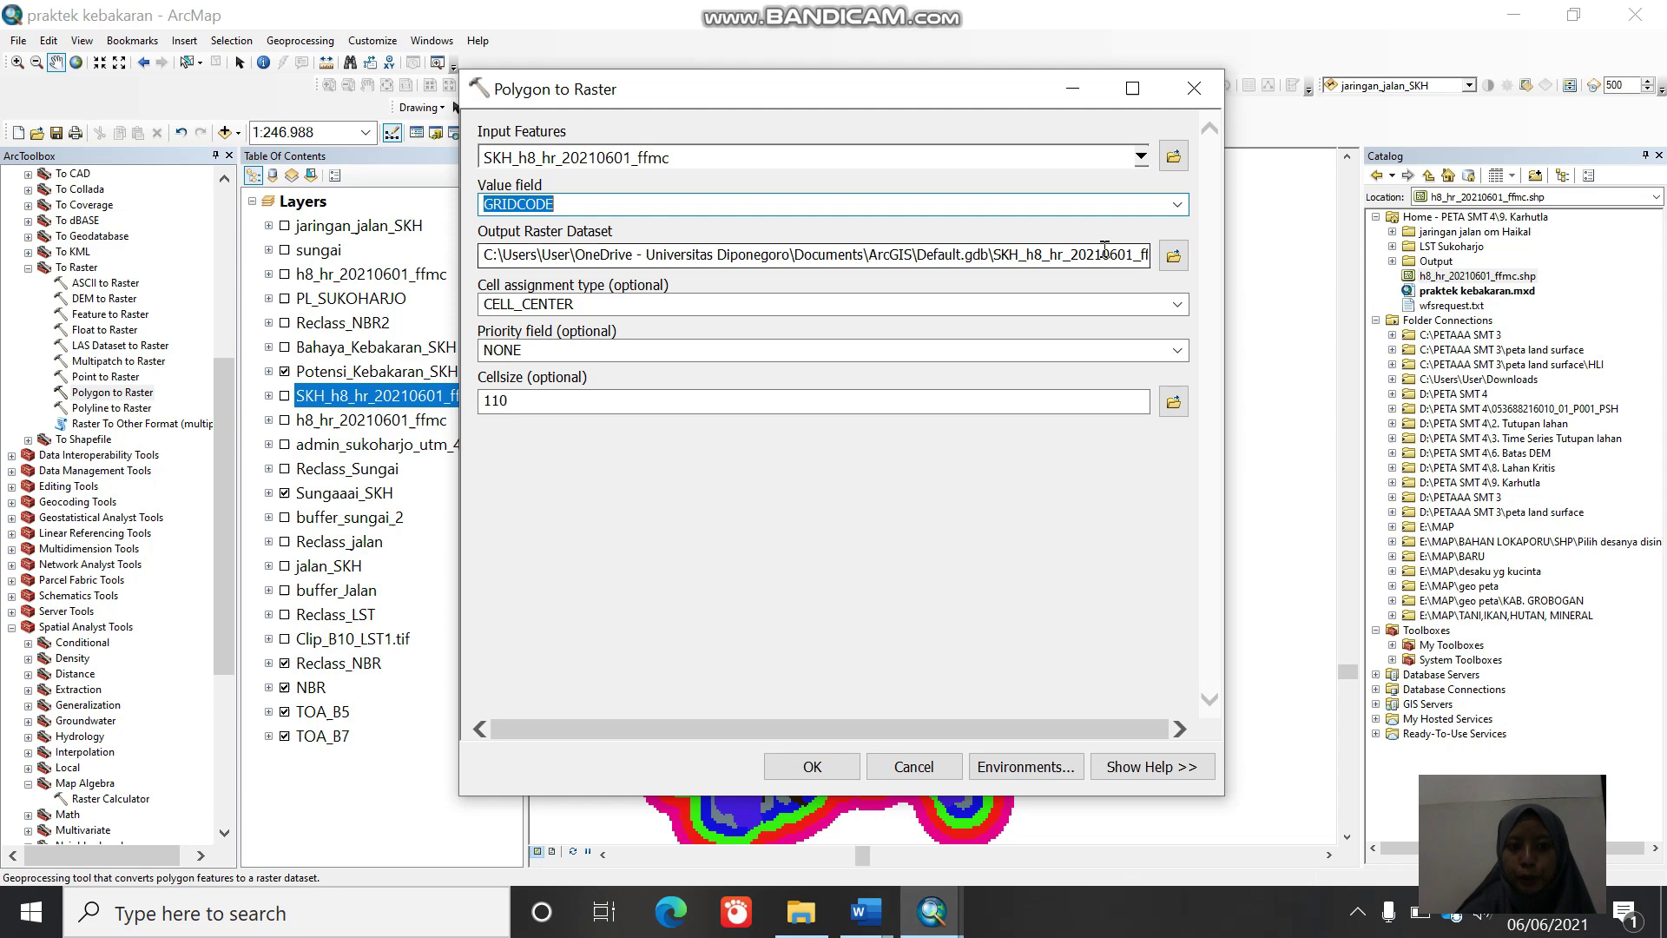
pyautogui.click(812, 766)
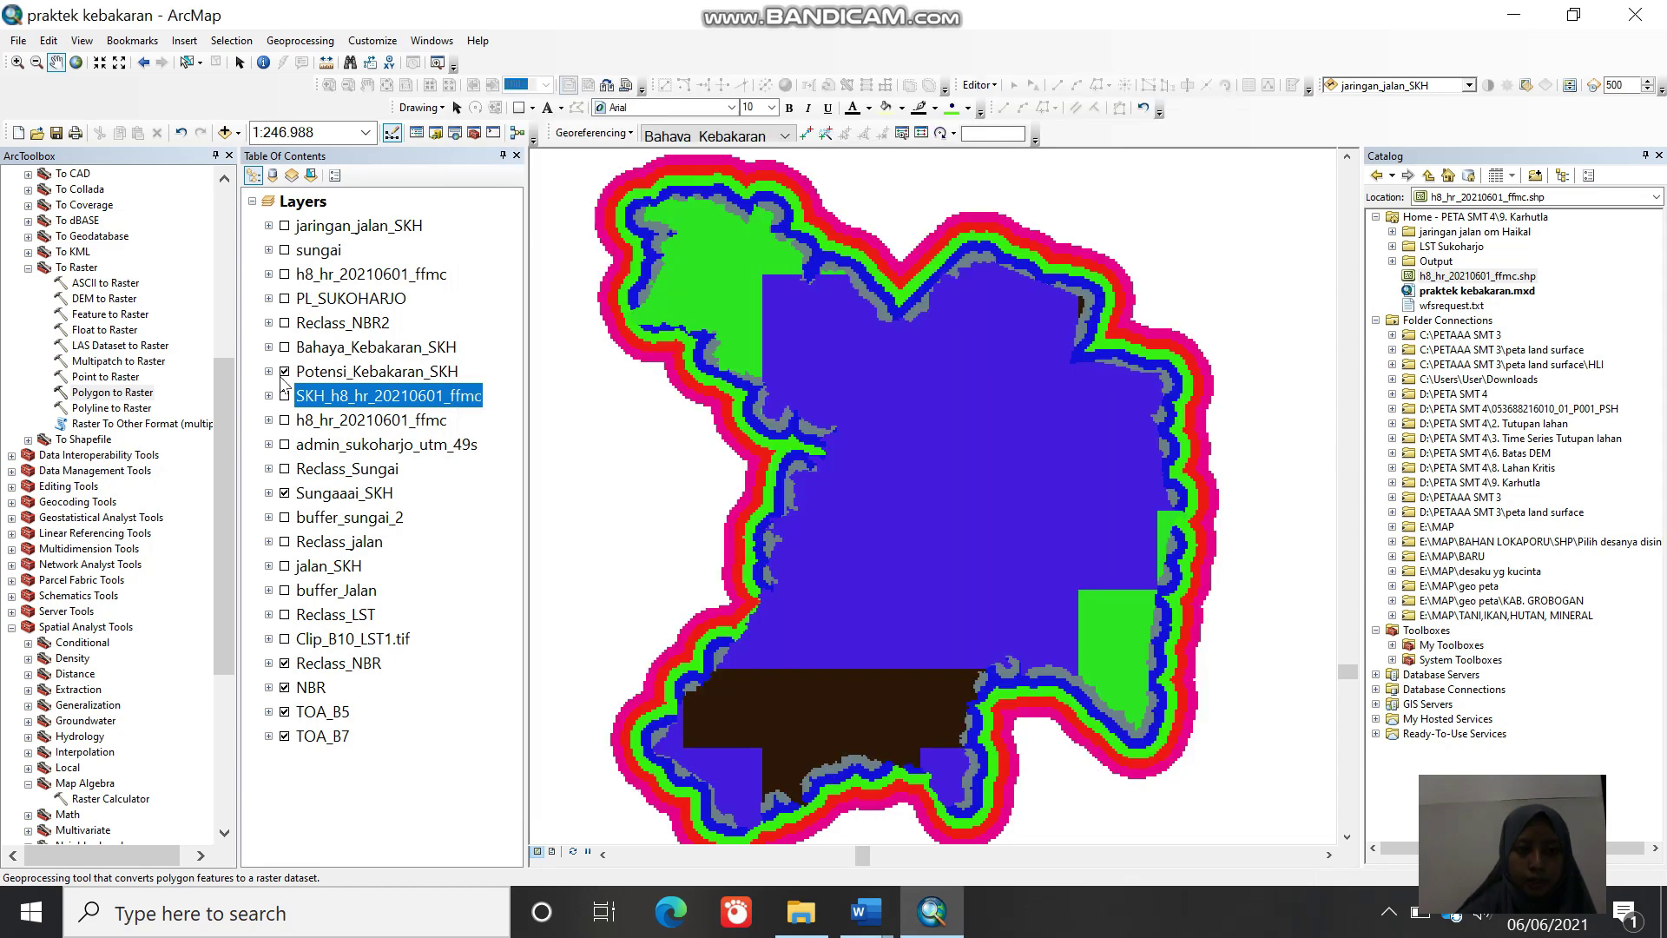
pyautogui.click(270, 371)
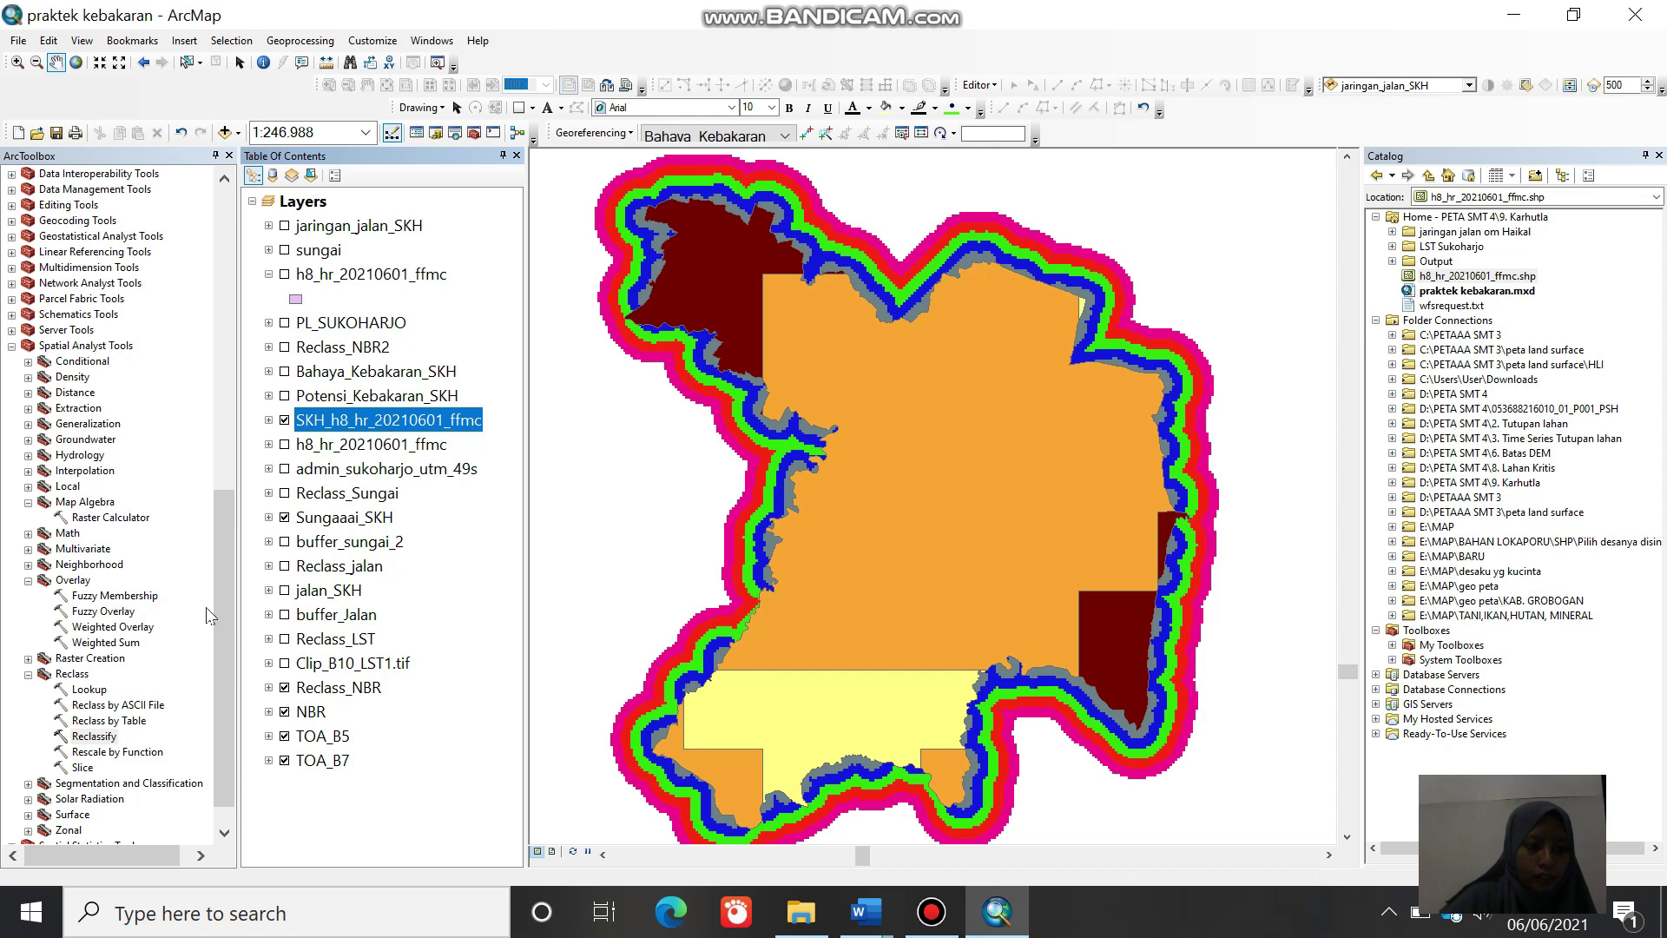
# Step: Open the Spatial Analyst Weighted Overlay tool and review the rasters available for its overlay table
pyautogui.moveTo(222, 592); pyautogui.dragTo(232, 354)
pyautogui.scroll(-10, 232, 354)
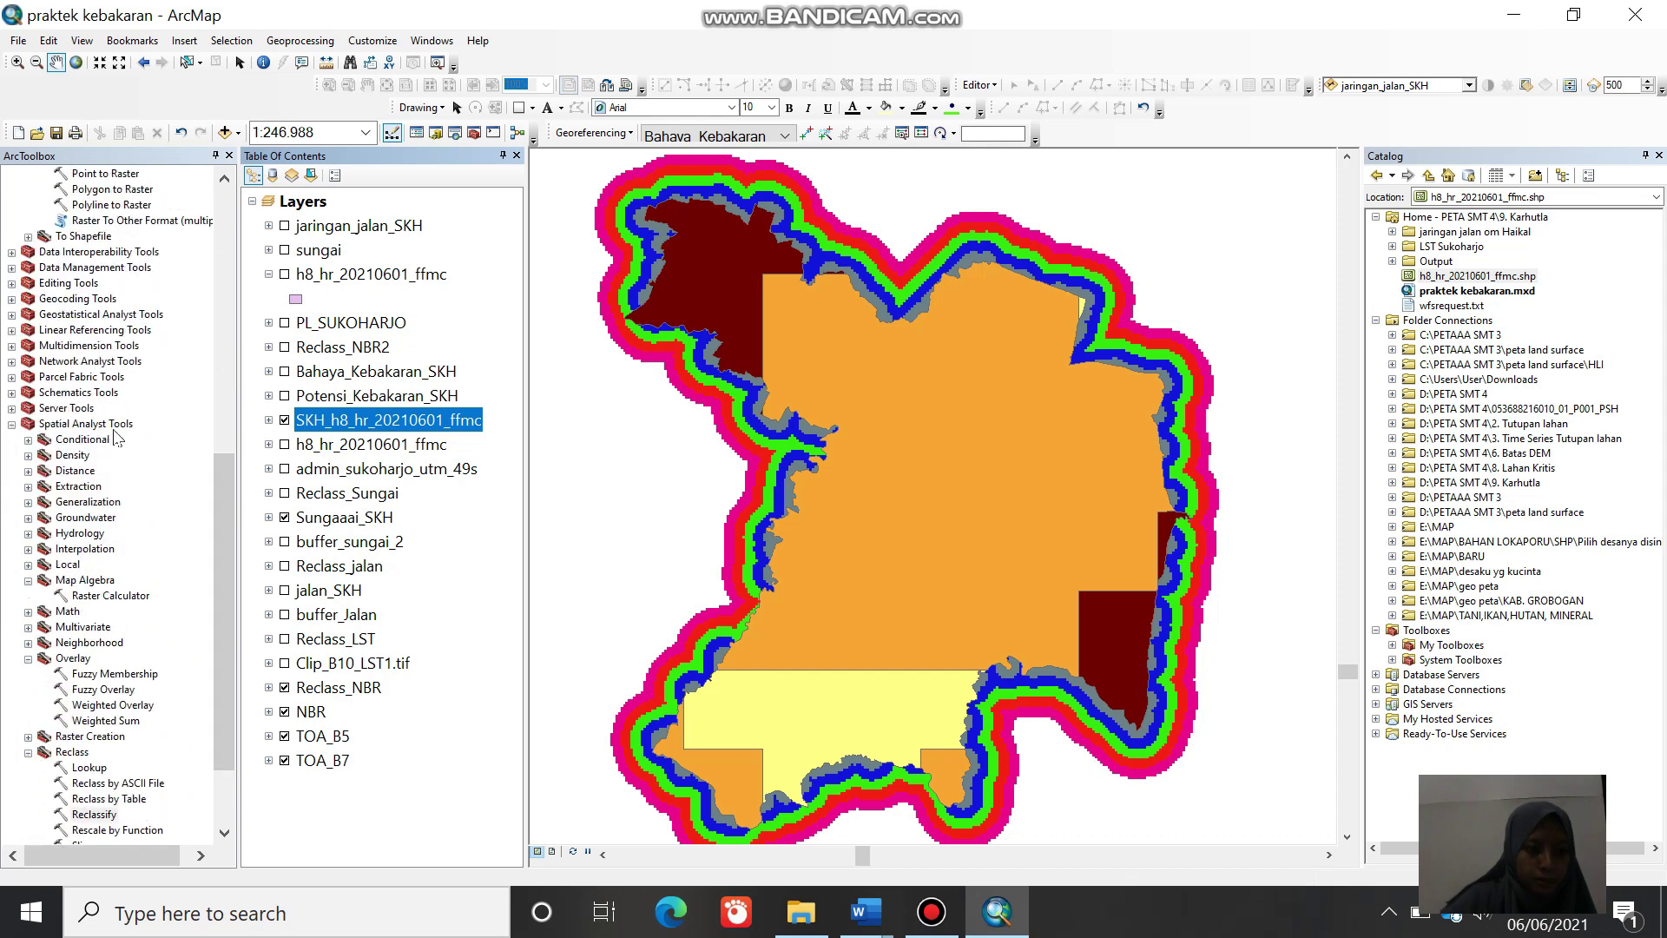
pyautogui.click(87, 643)
pyautogui.doubleClick(109, 706)
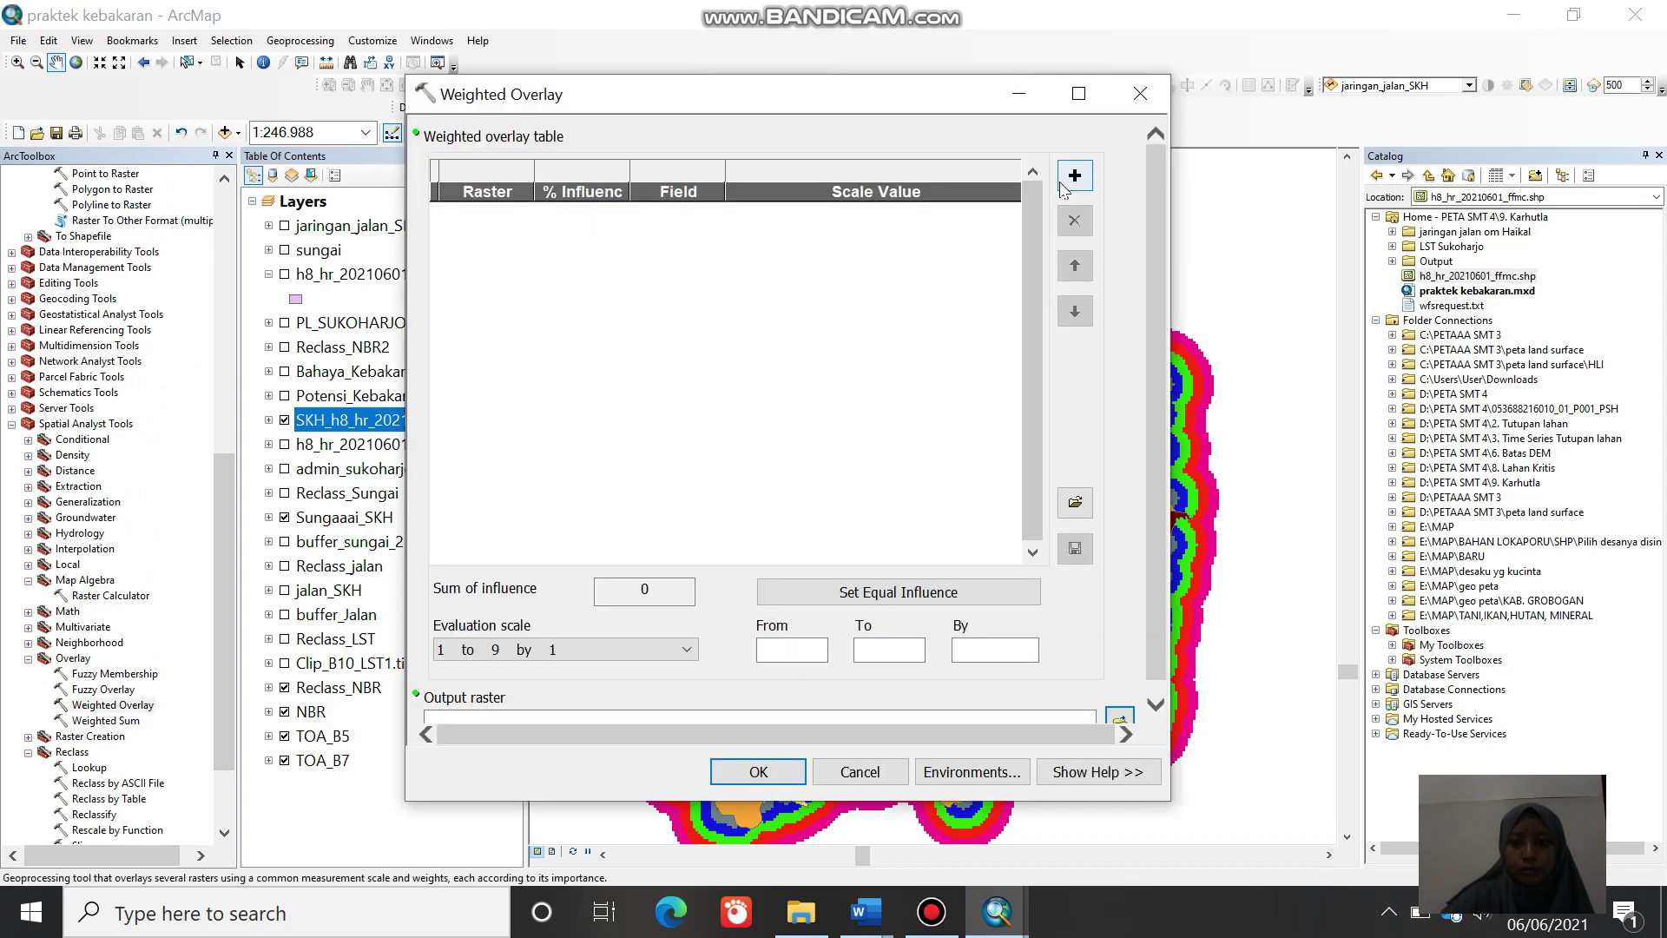
pyautogui.click(1073, 176)
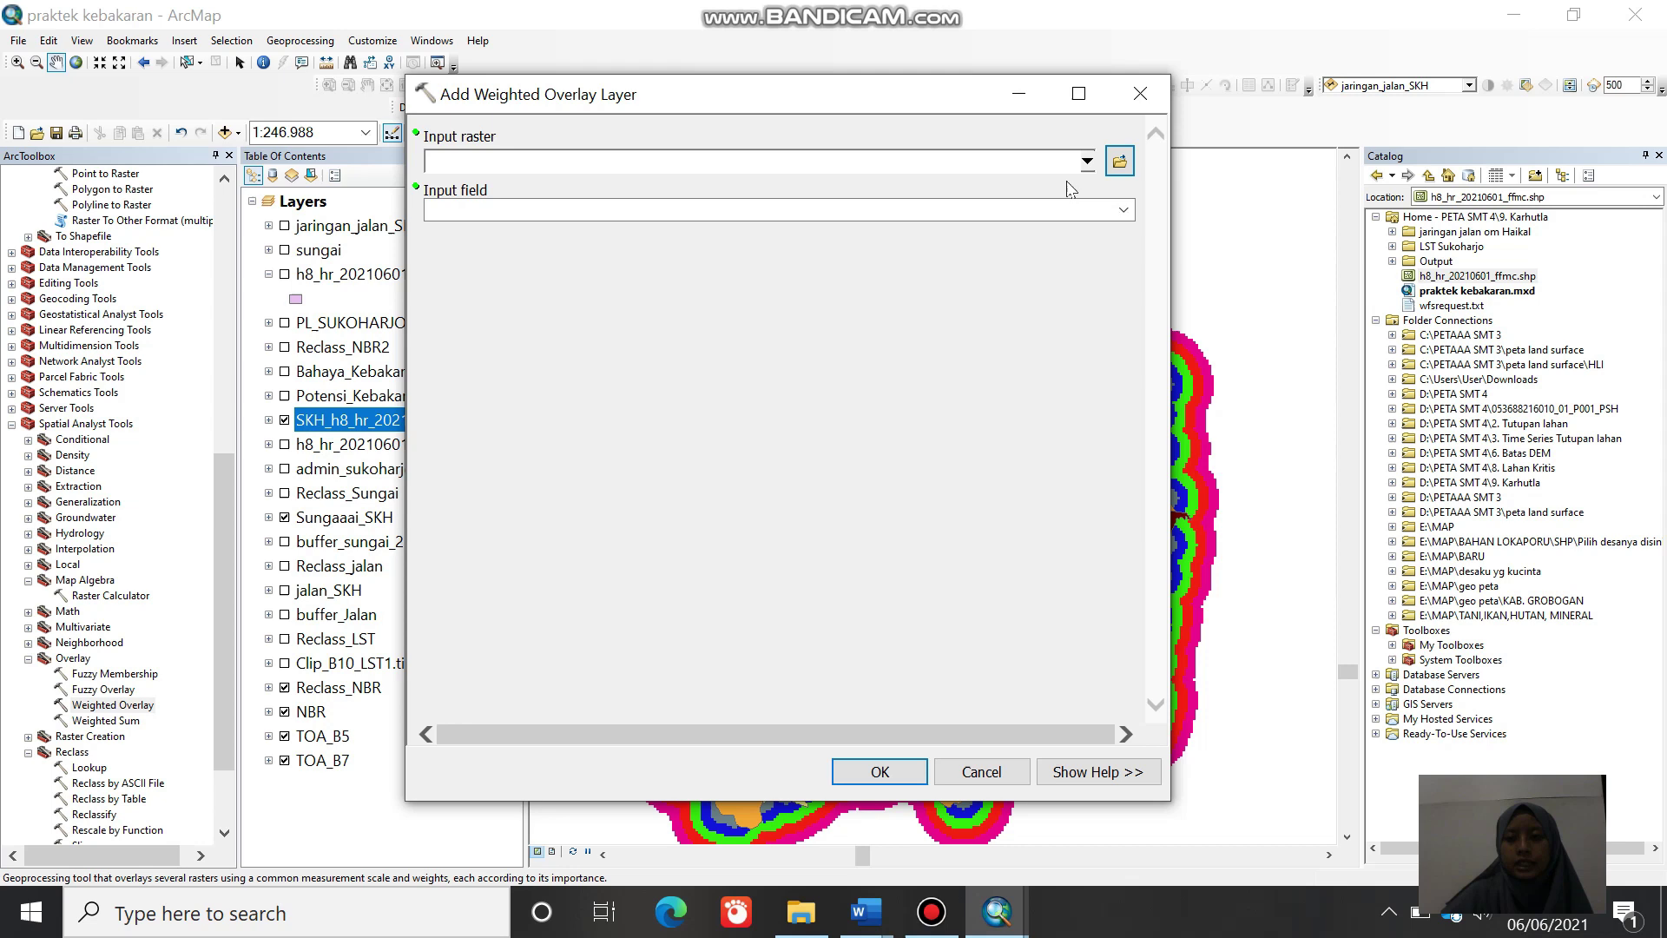
pyautogui.click(1087, 160)
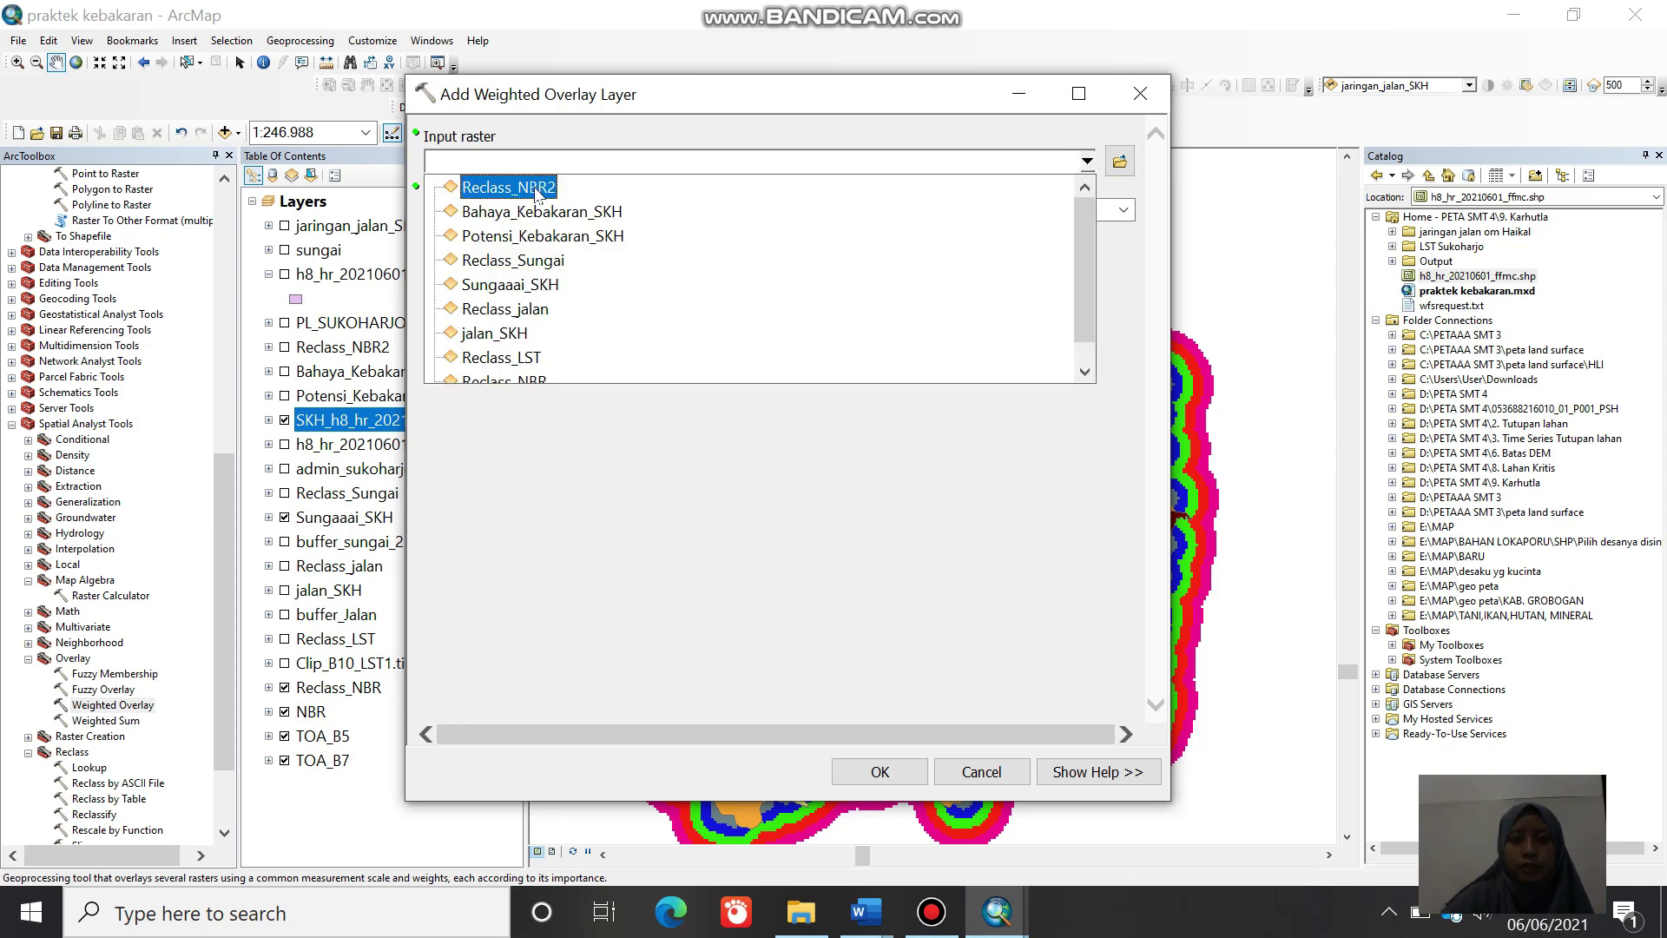
pyautogui.moveTo(1085, 239); pyautogui.dragTo(1084, 250)
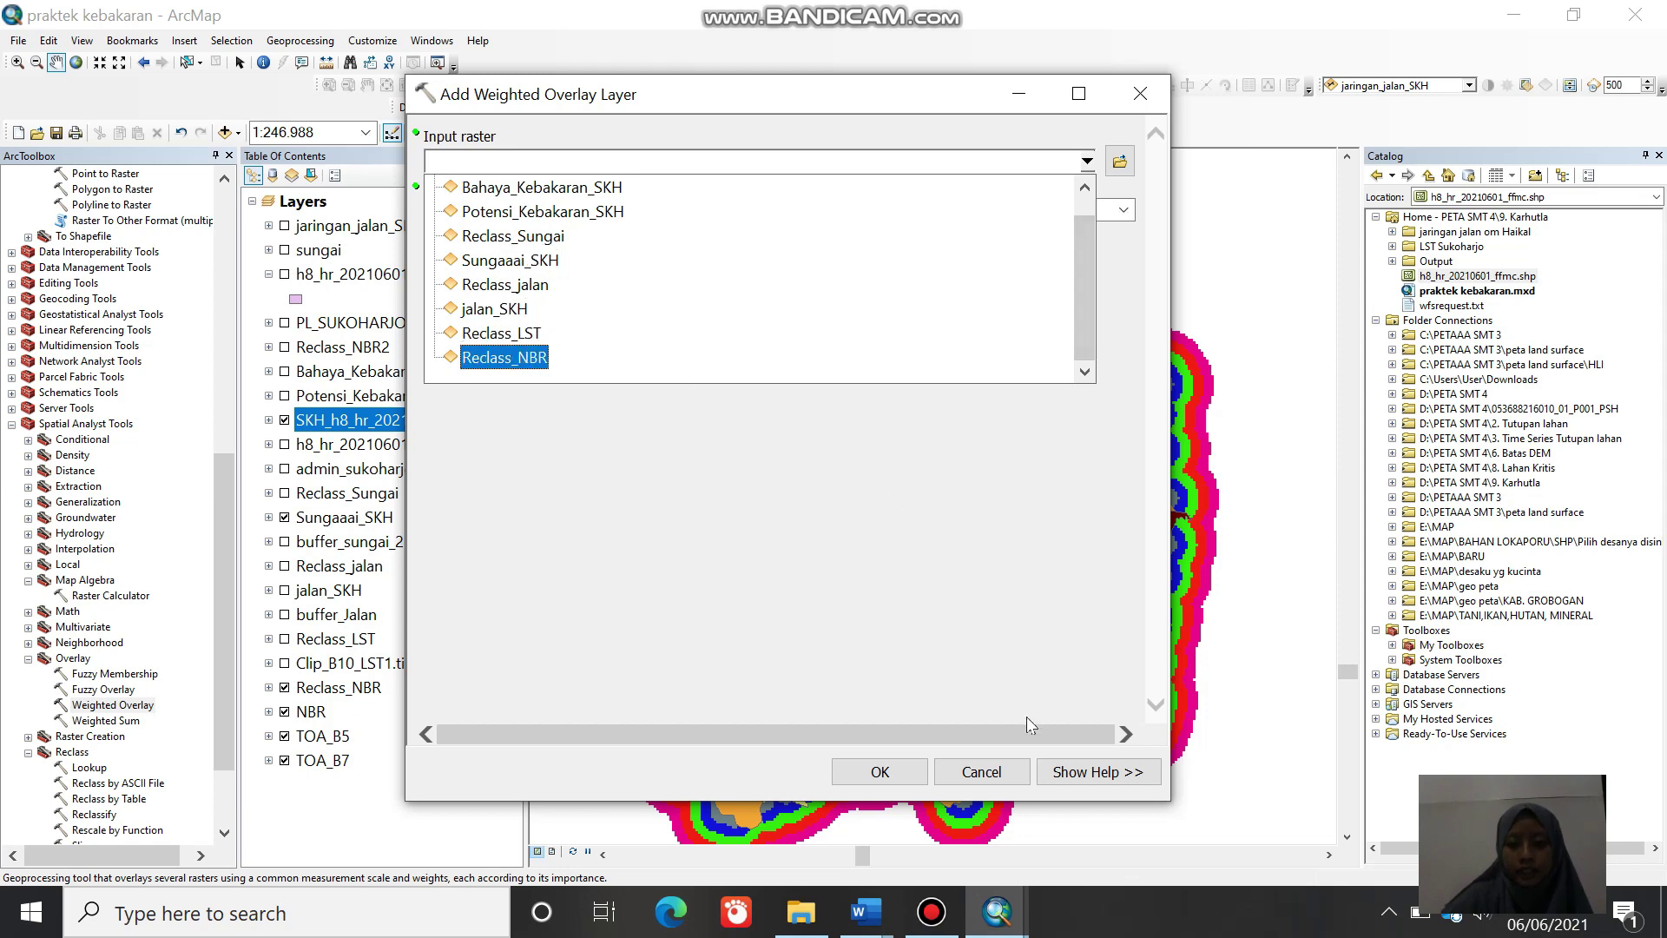
pyautogui.click(981, 771)
# Step: Fill the weighted overlay table with rasters including Reclass_LST, Reclass_jalan and Potensi_Kebakaran_SKH, each with an equal influence of 25
pyautogui.click(1077, 177)
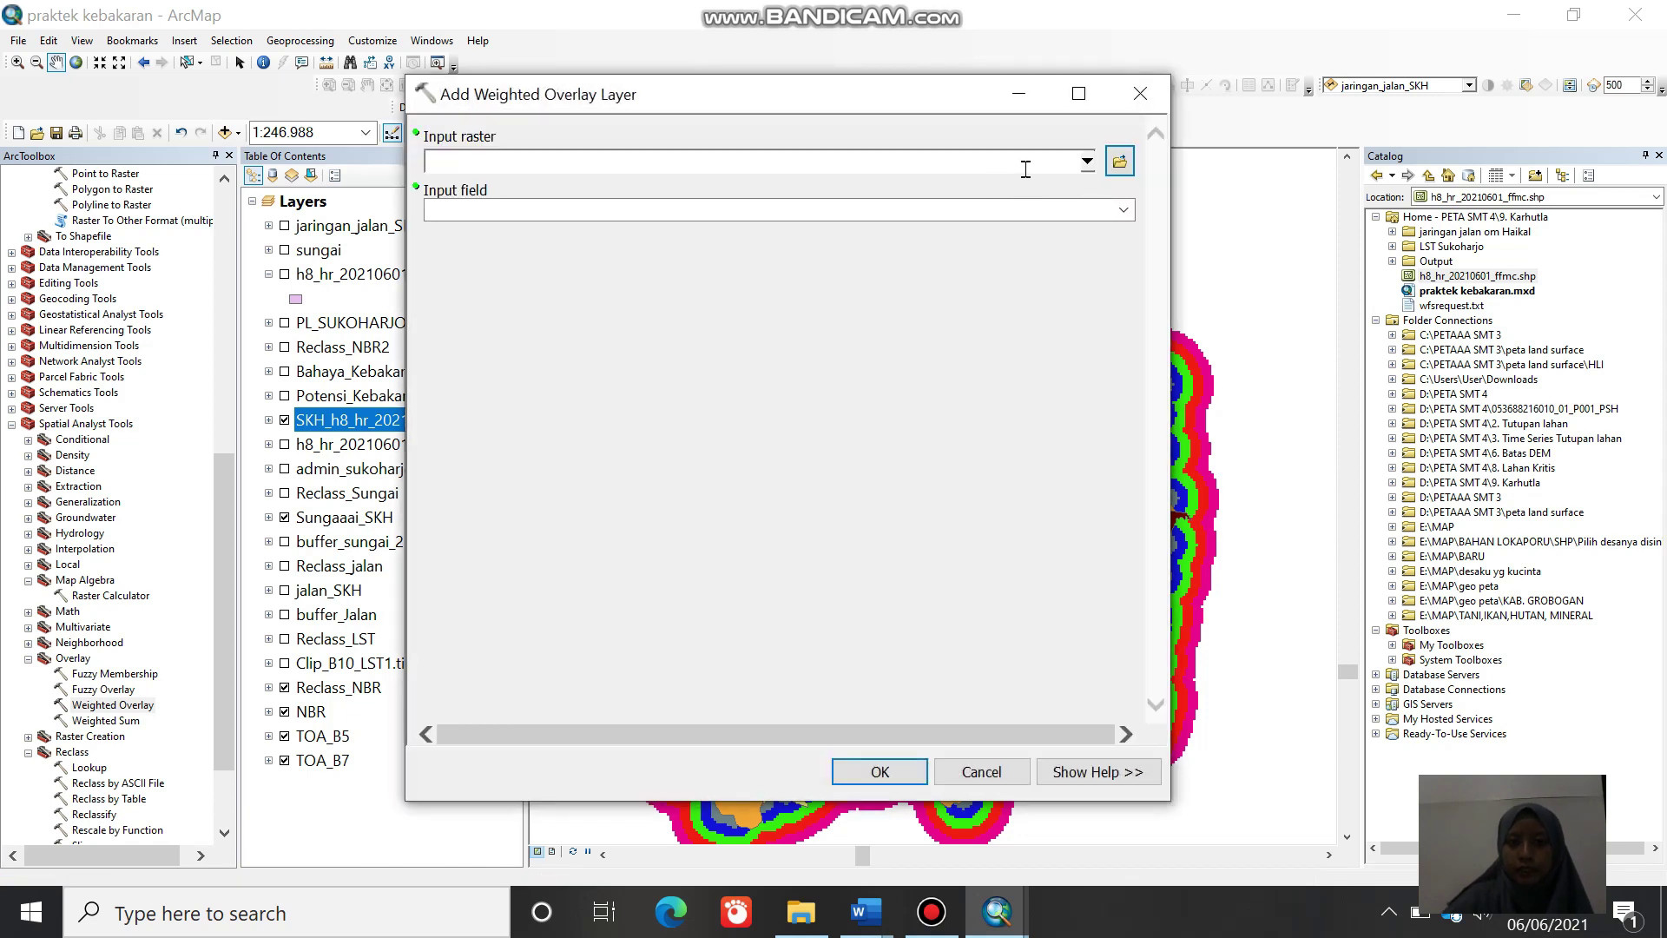
pyautogui.click(1087, 162)
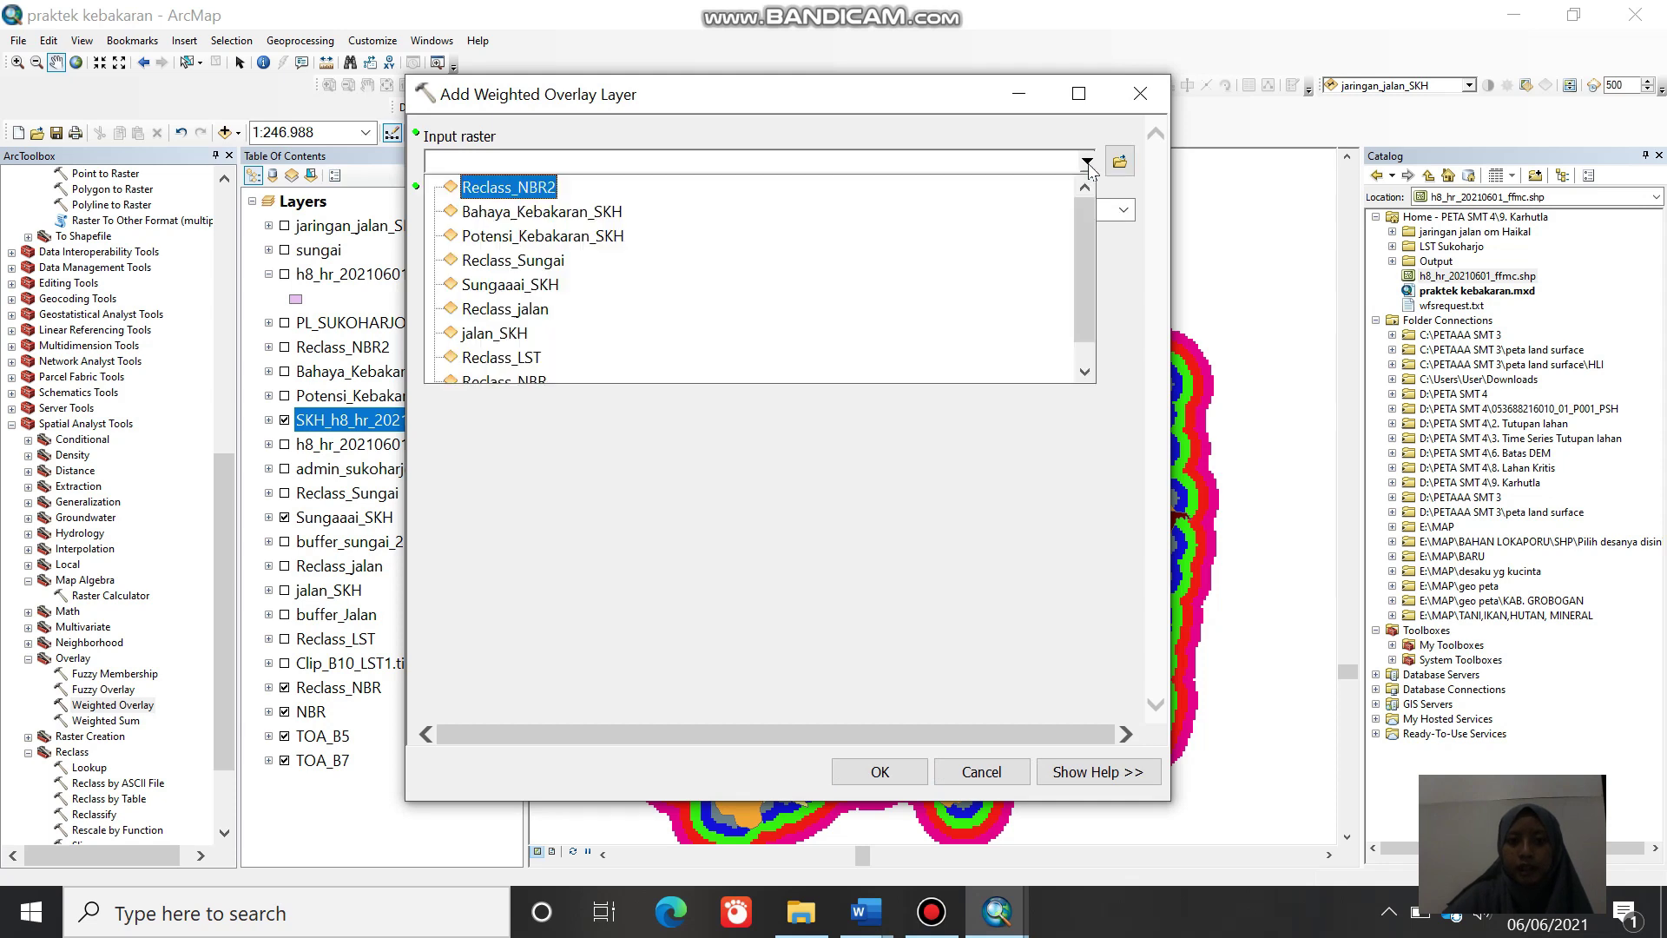
pyautogui.press('Escape')
pyautogui.press('Escape')
pyautogui.click(841, 594)
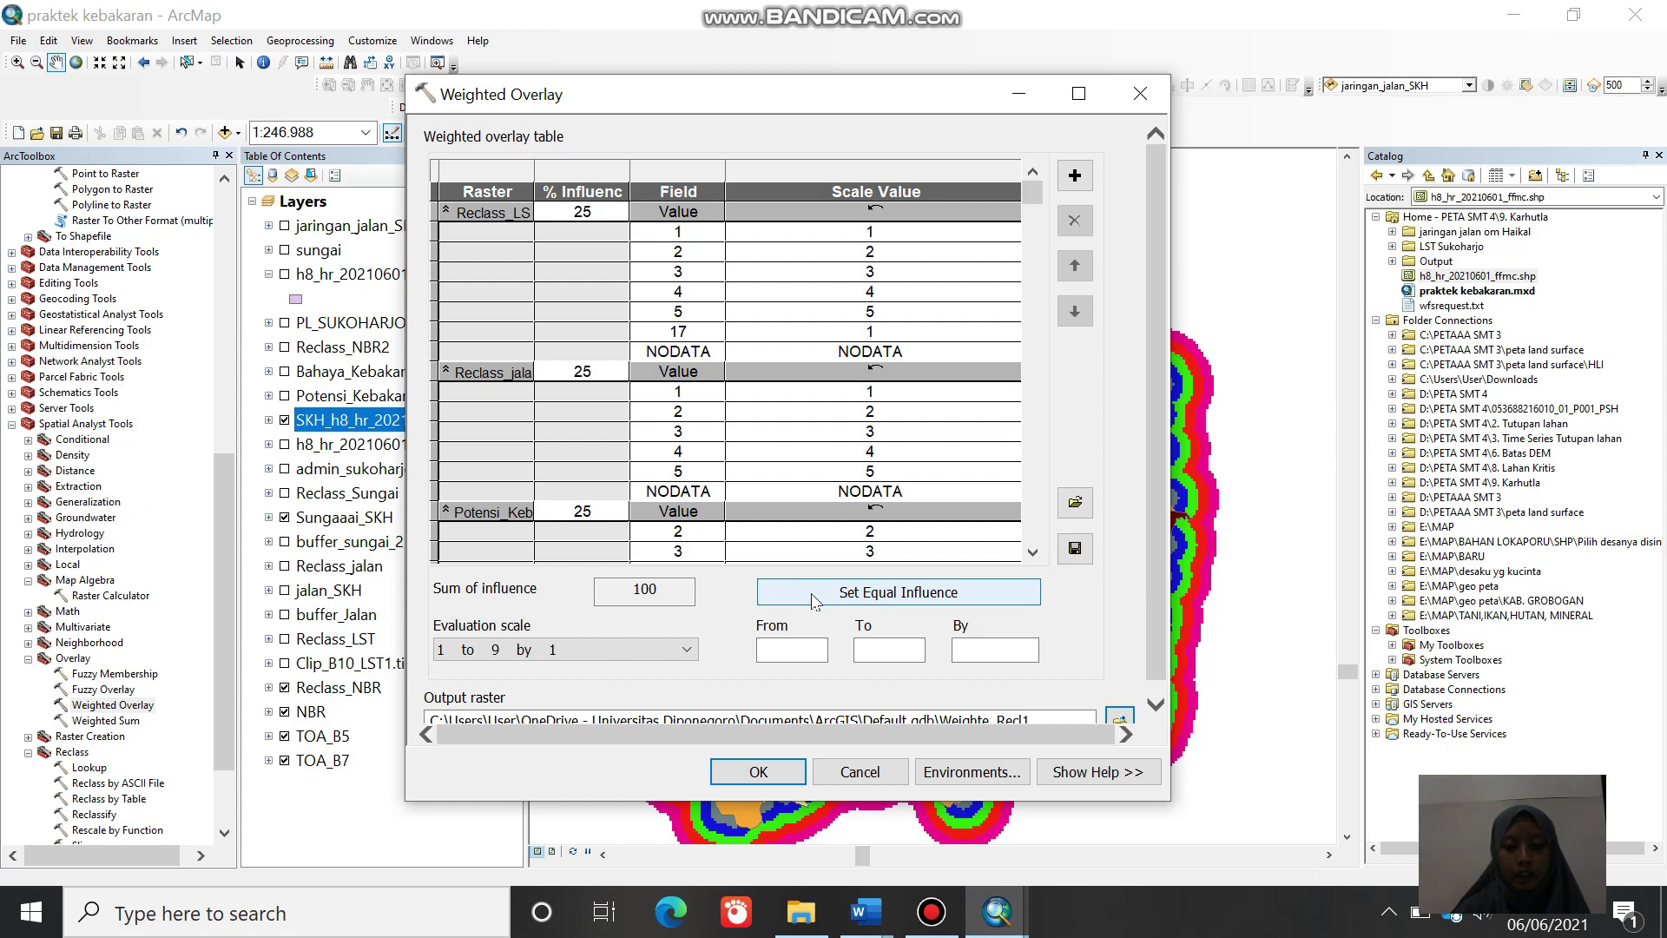
# Step: Set the weighted overlay evaluation scale from 1 to 5, start naming the output raster, and cancel the tool
pyautogui.click(793, 649)
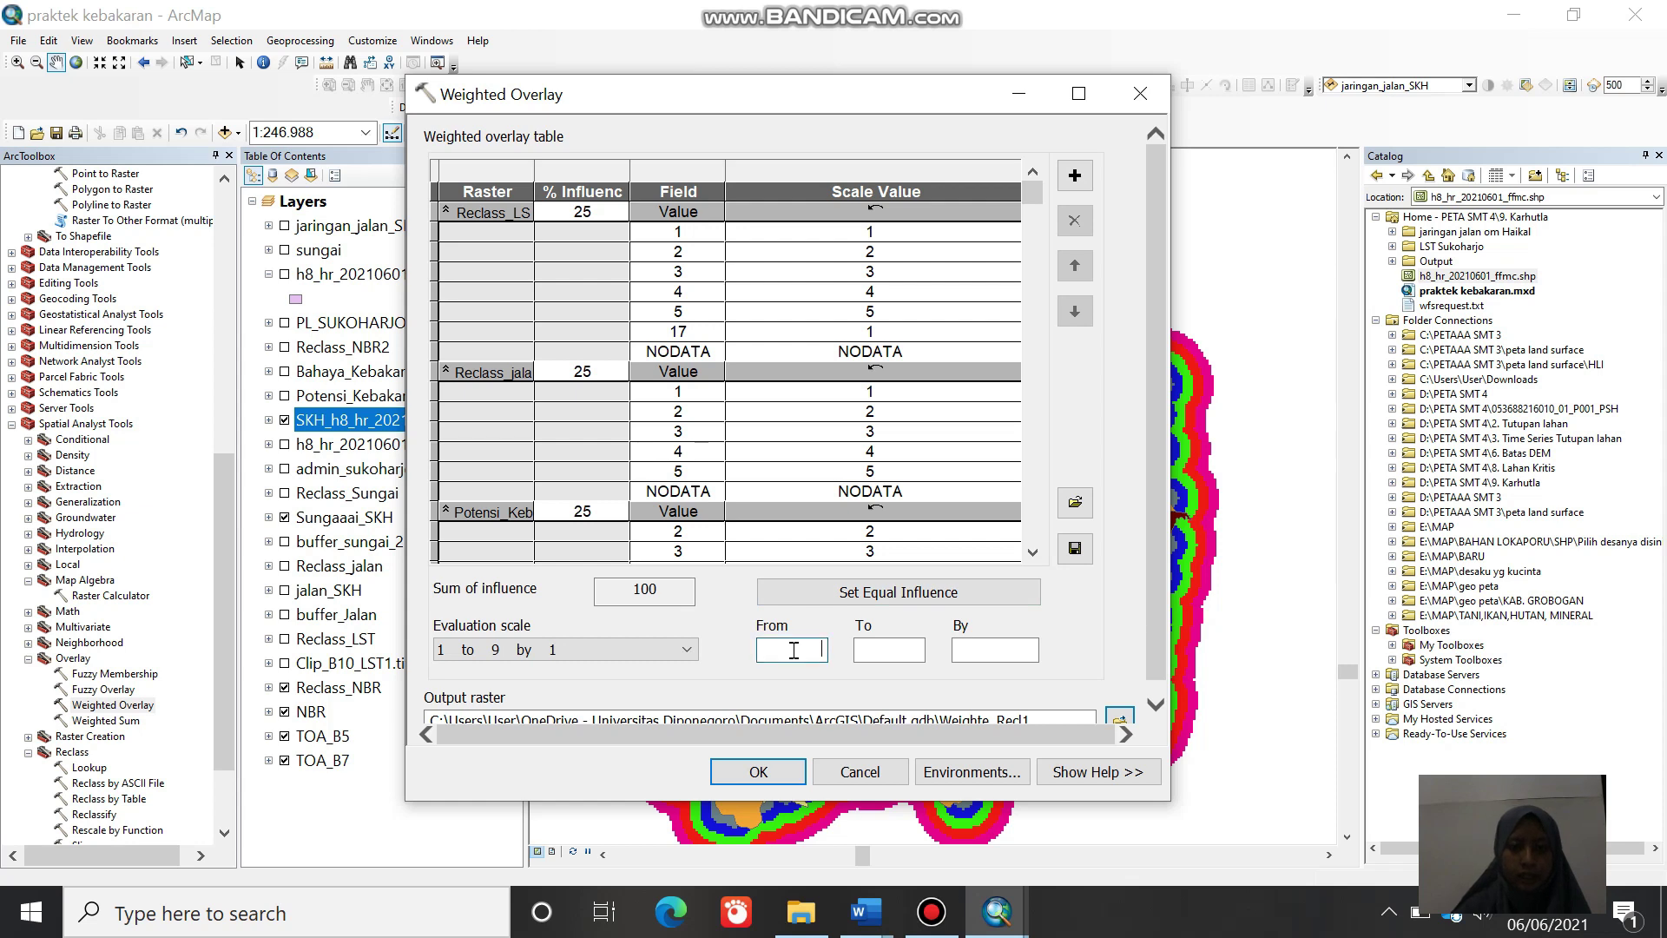
pyautogui.write('1')
pyautogui.click(874, 649)
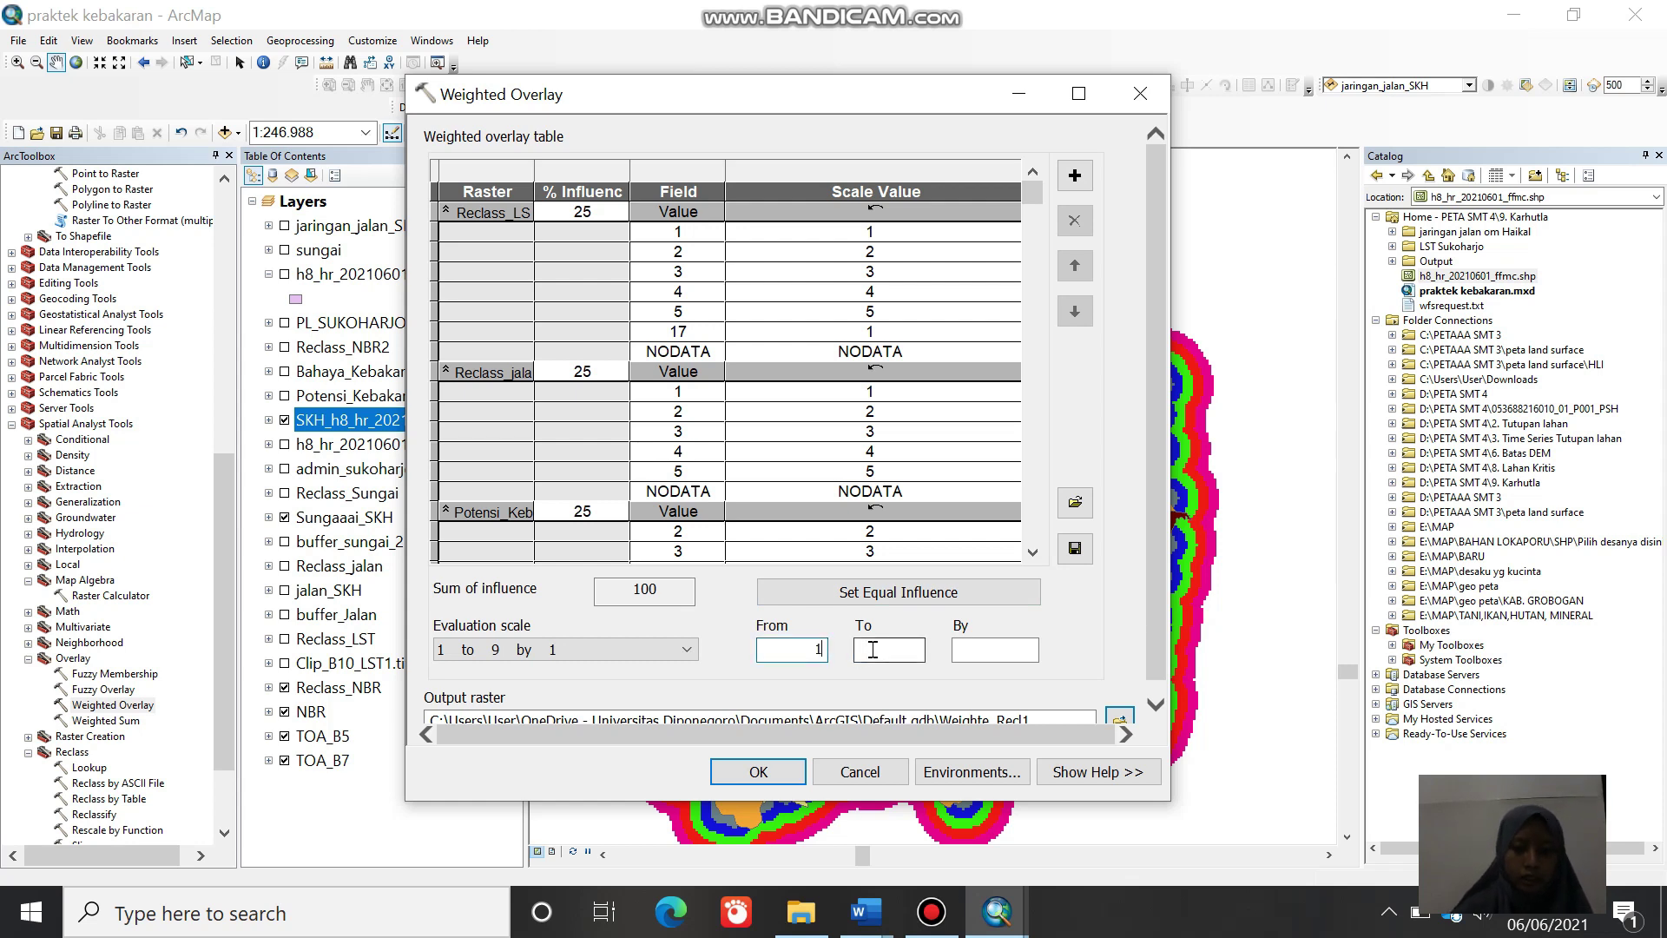
pyautogui.write('5')
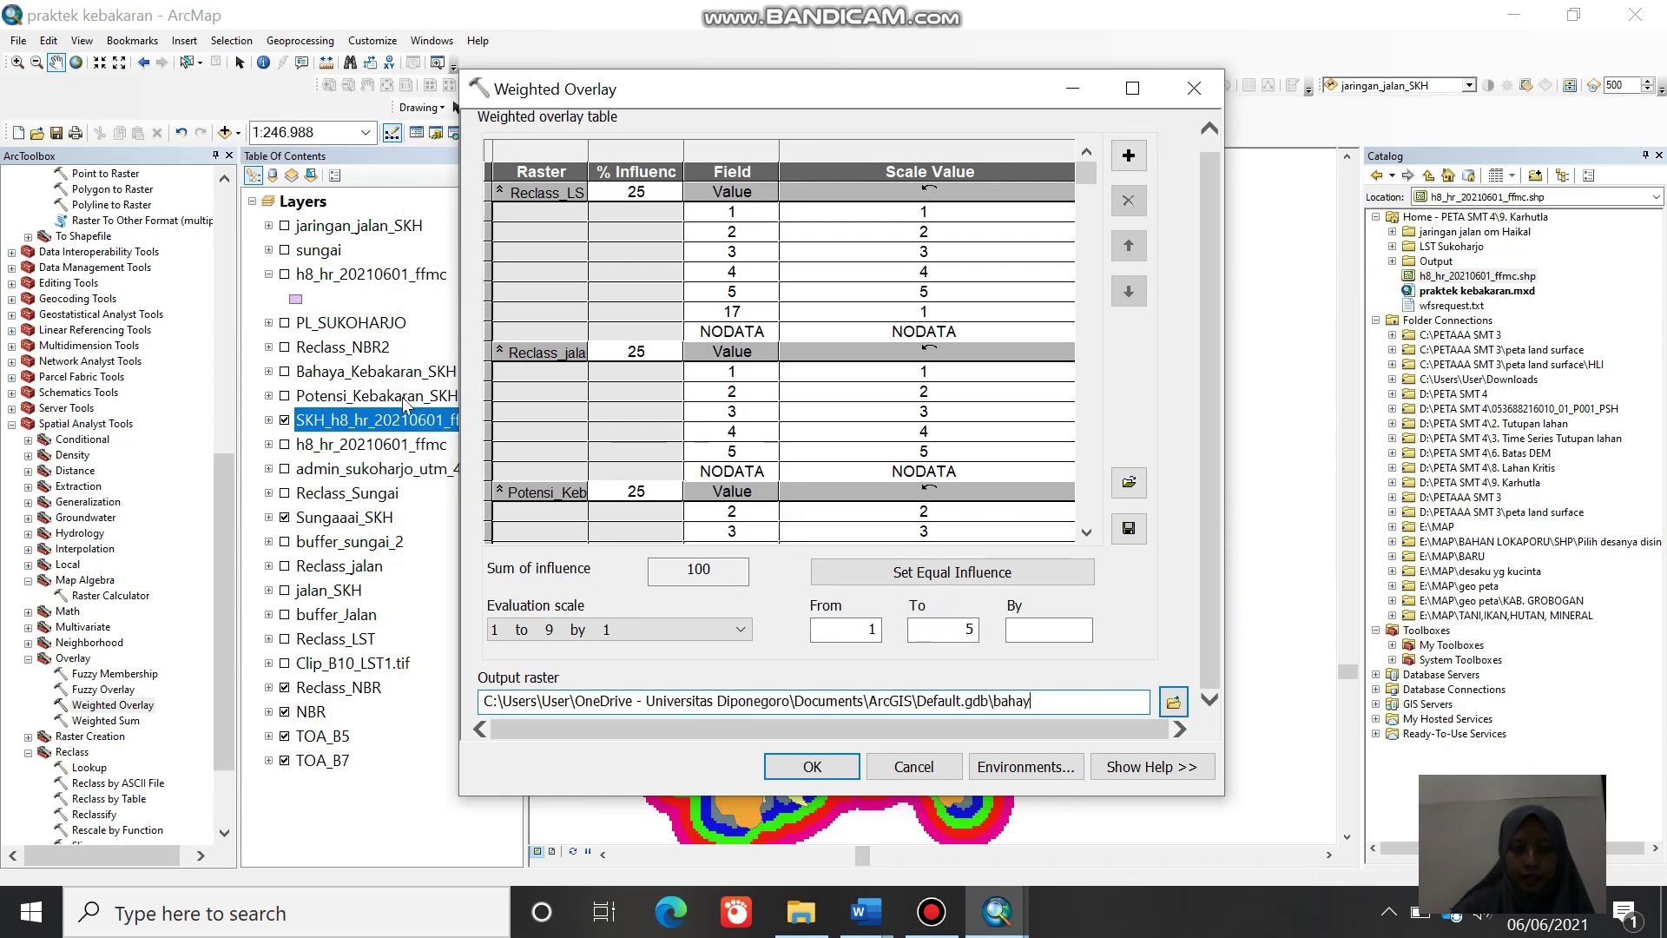
pyautogui.click(913, 767)
# Step: Hide the SKH_h8_hr_20210601_ffmc layer, show Bahaya_Kebakaran_SKH, and expand its class legend
pyautogui.click(284, 371)
pyautogui.click(284, 419)
pyautogui.click(343, 374)
pyautogui.click(342, 374)
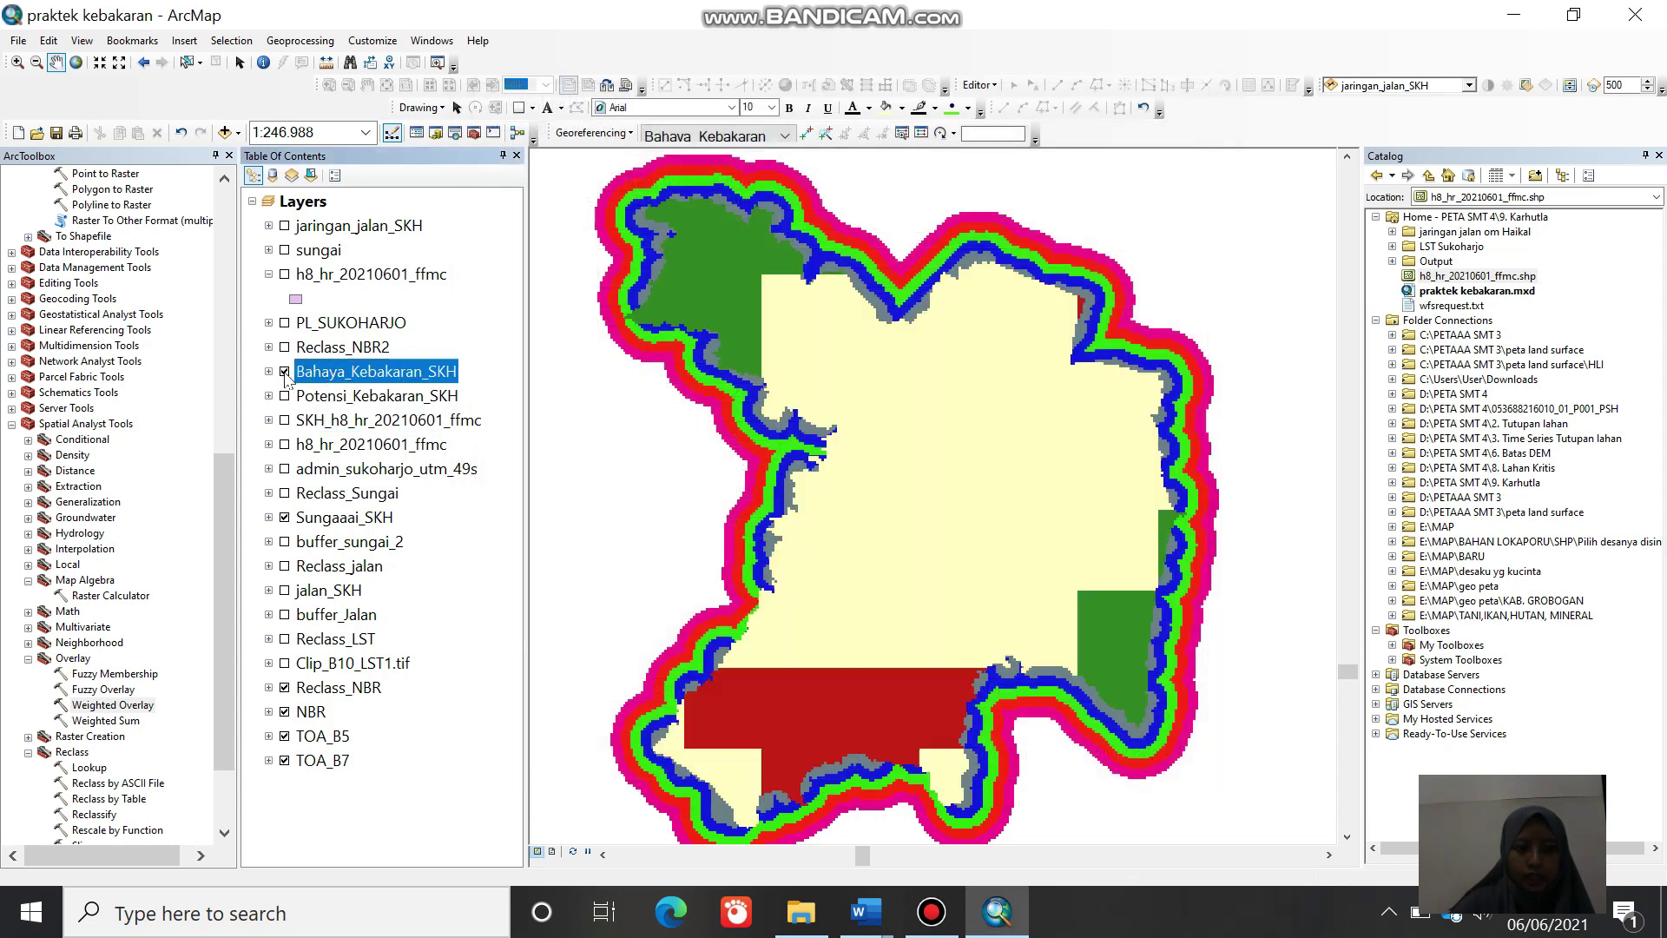
pyautogui.click(268, 372)
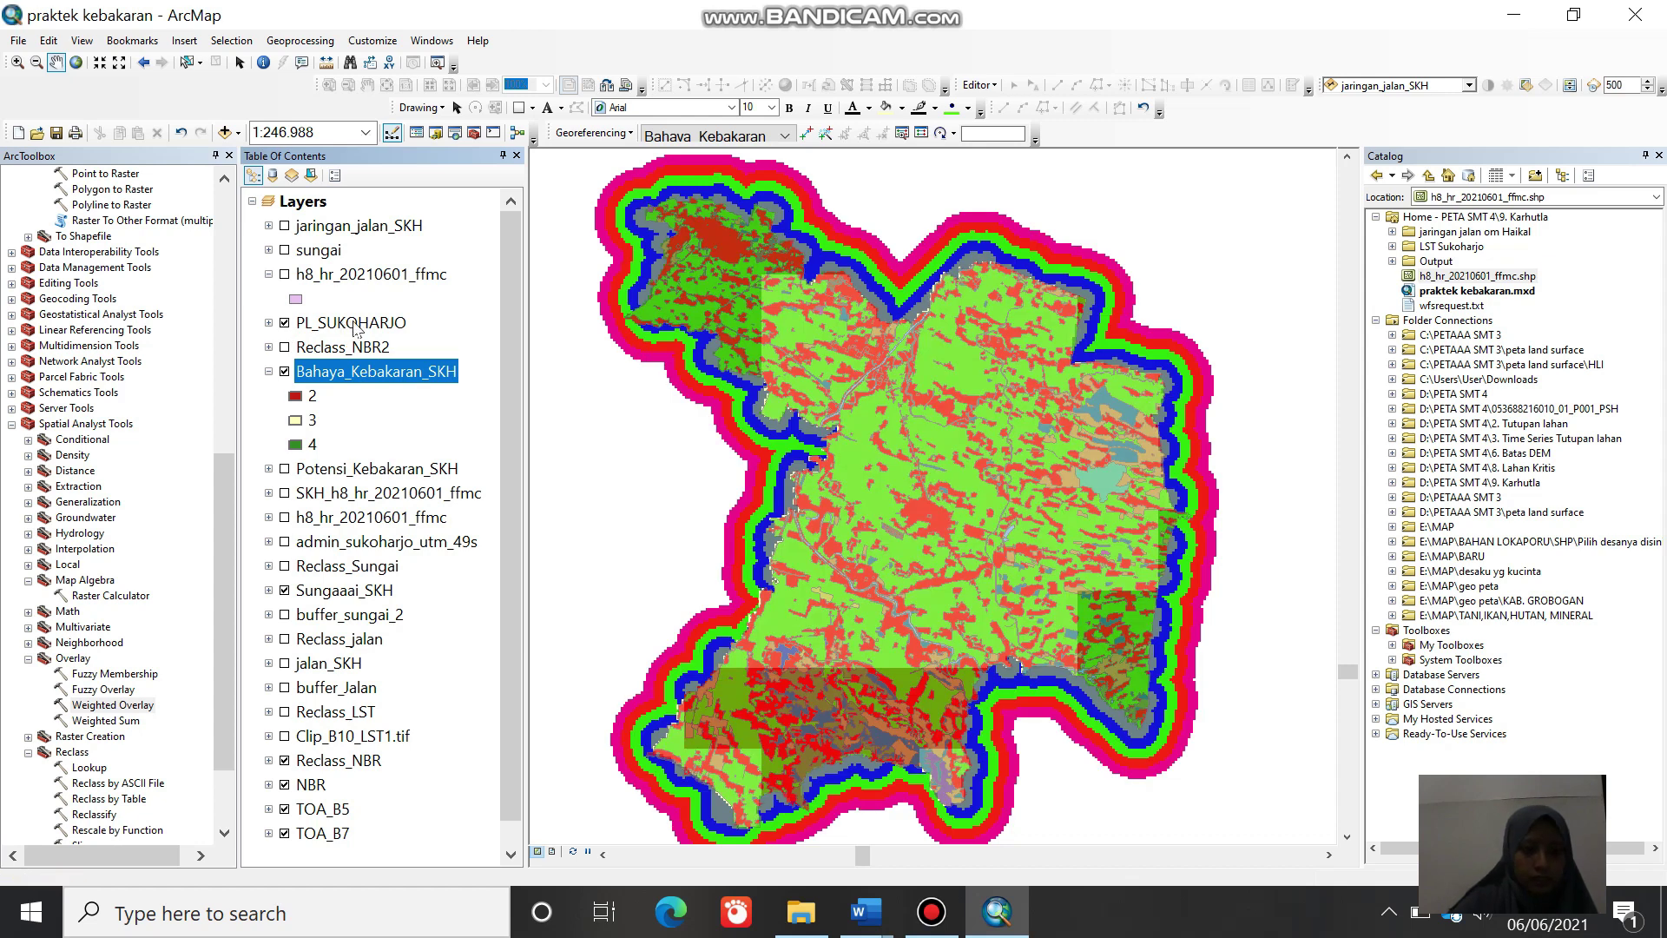
# Step: Review the PL_SUKOHARJO layer's unique-value symbology on KETERANGAN and its display transparency in the layer properties
pyautogui.click(356, 326)
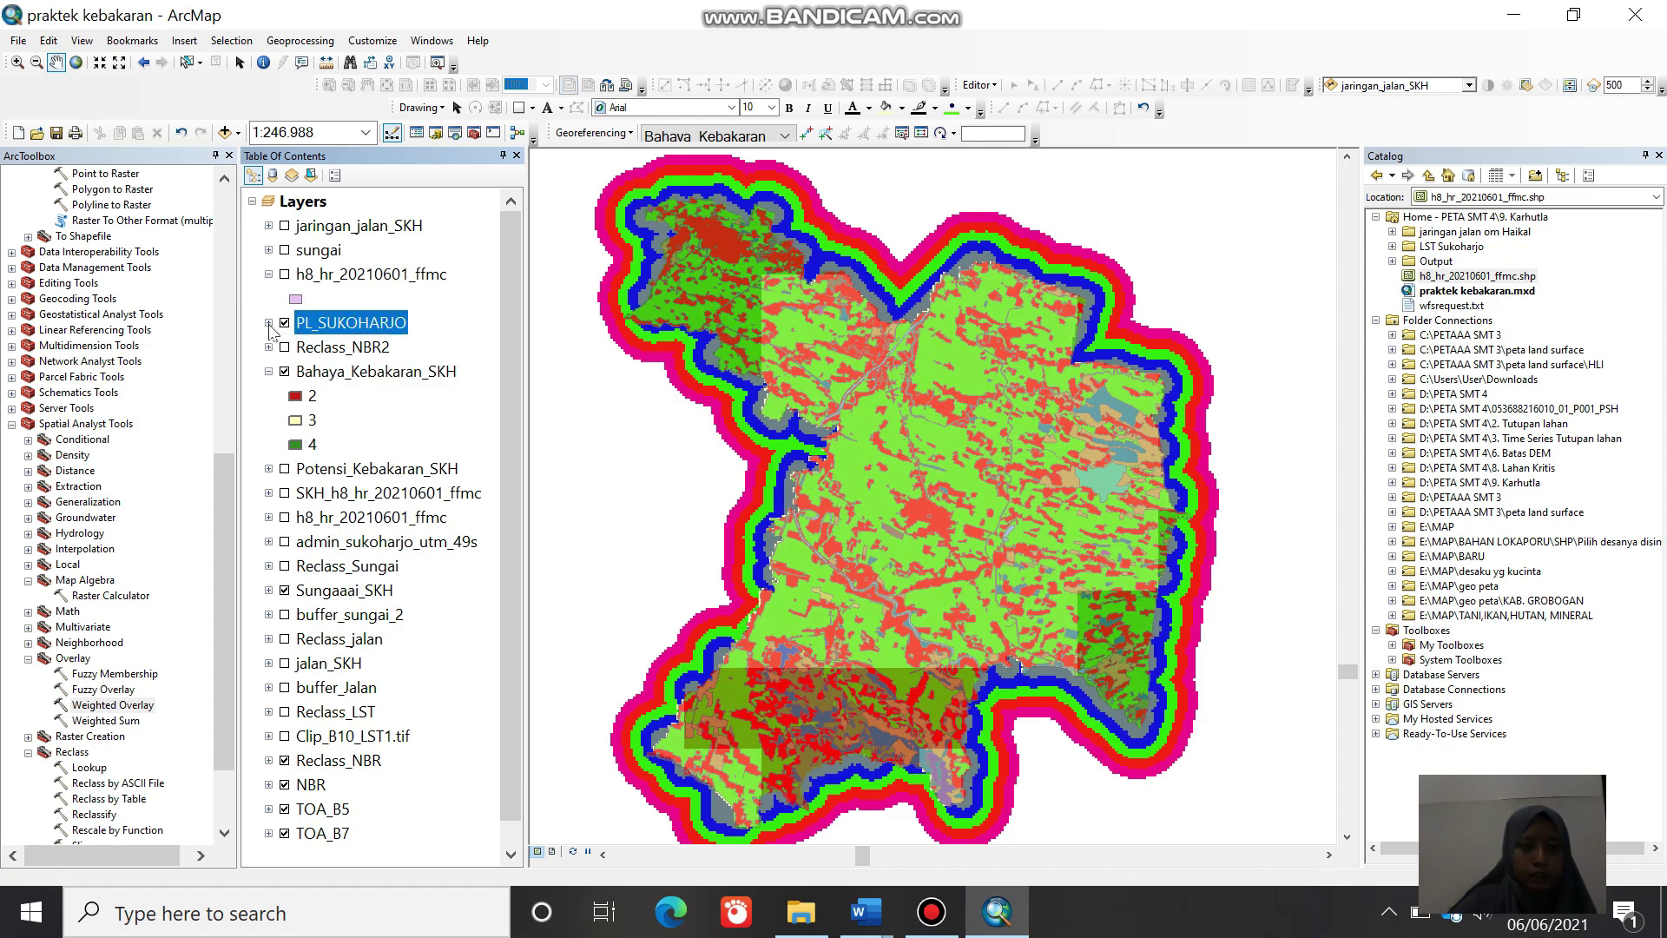
pyautogui.rightClick(329, 331)
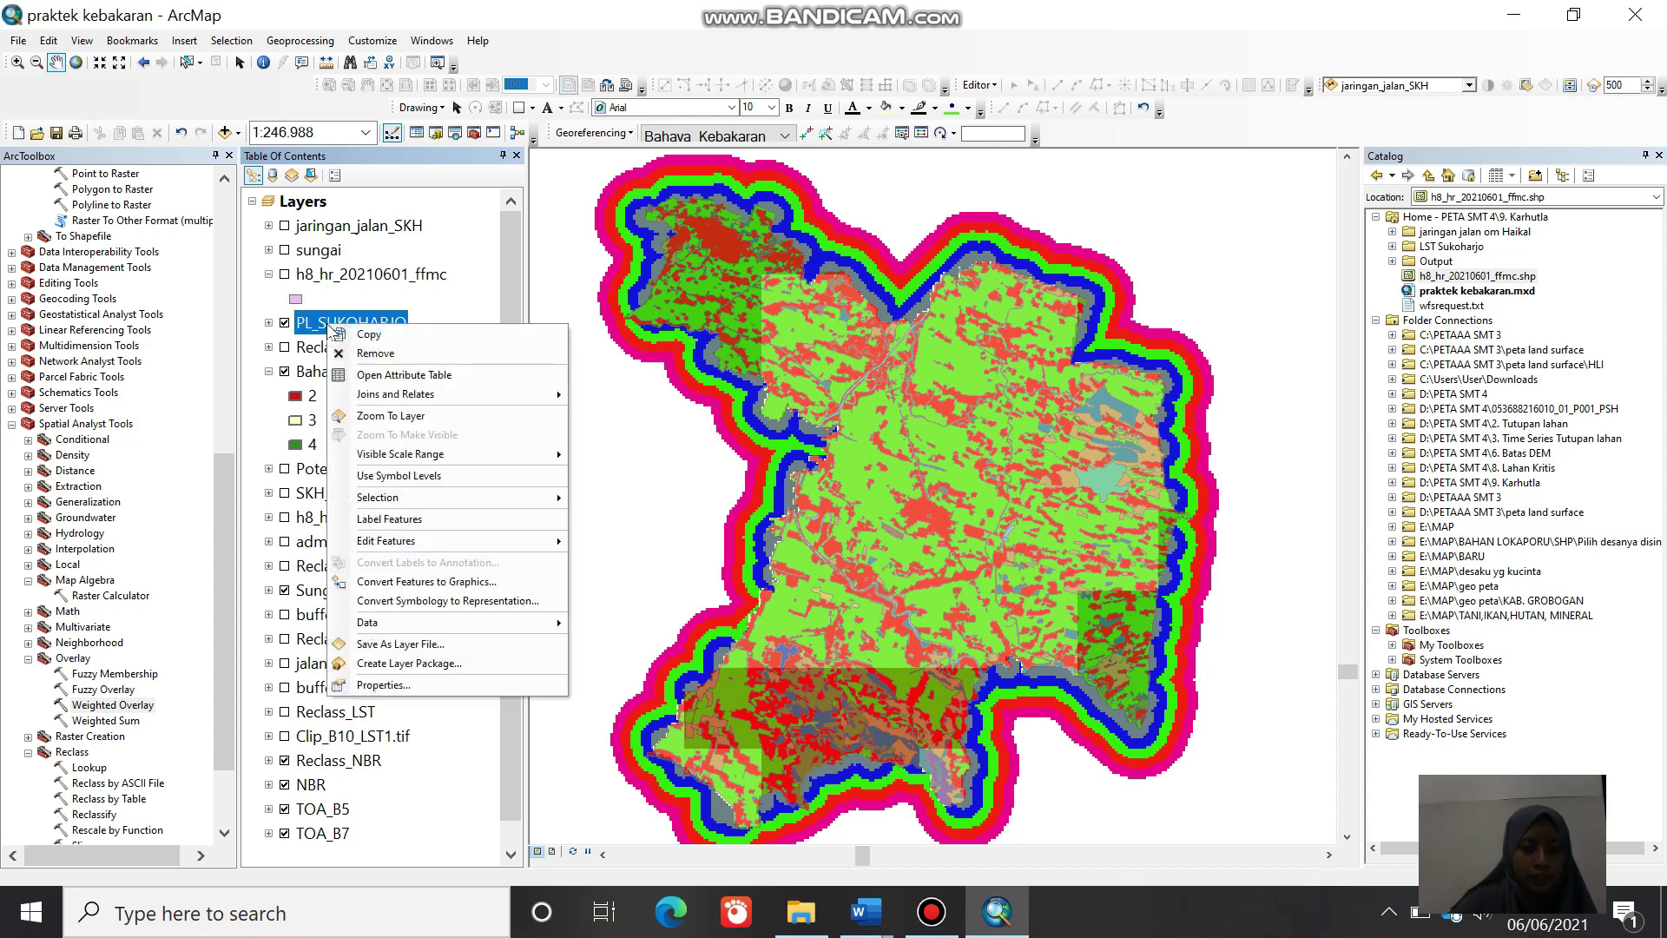
pyautogui.click(413, 691)
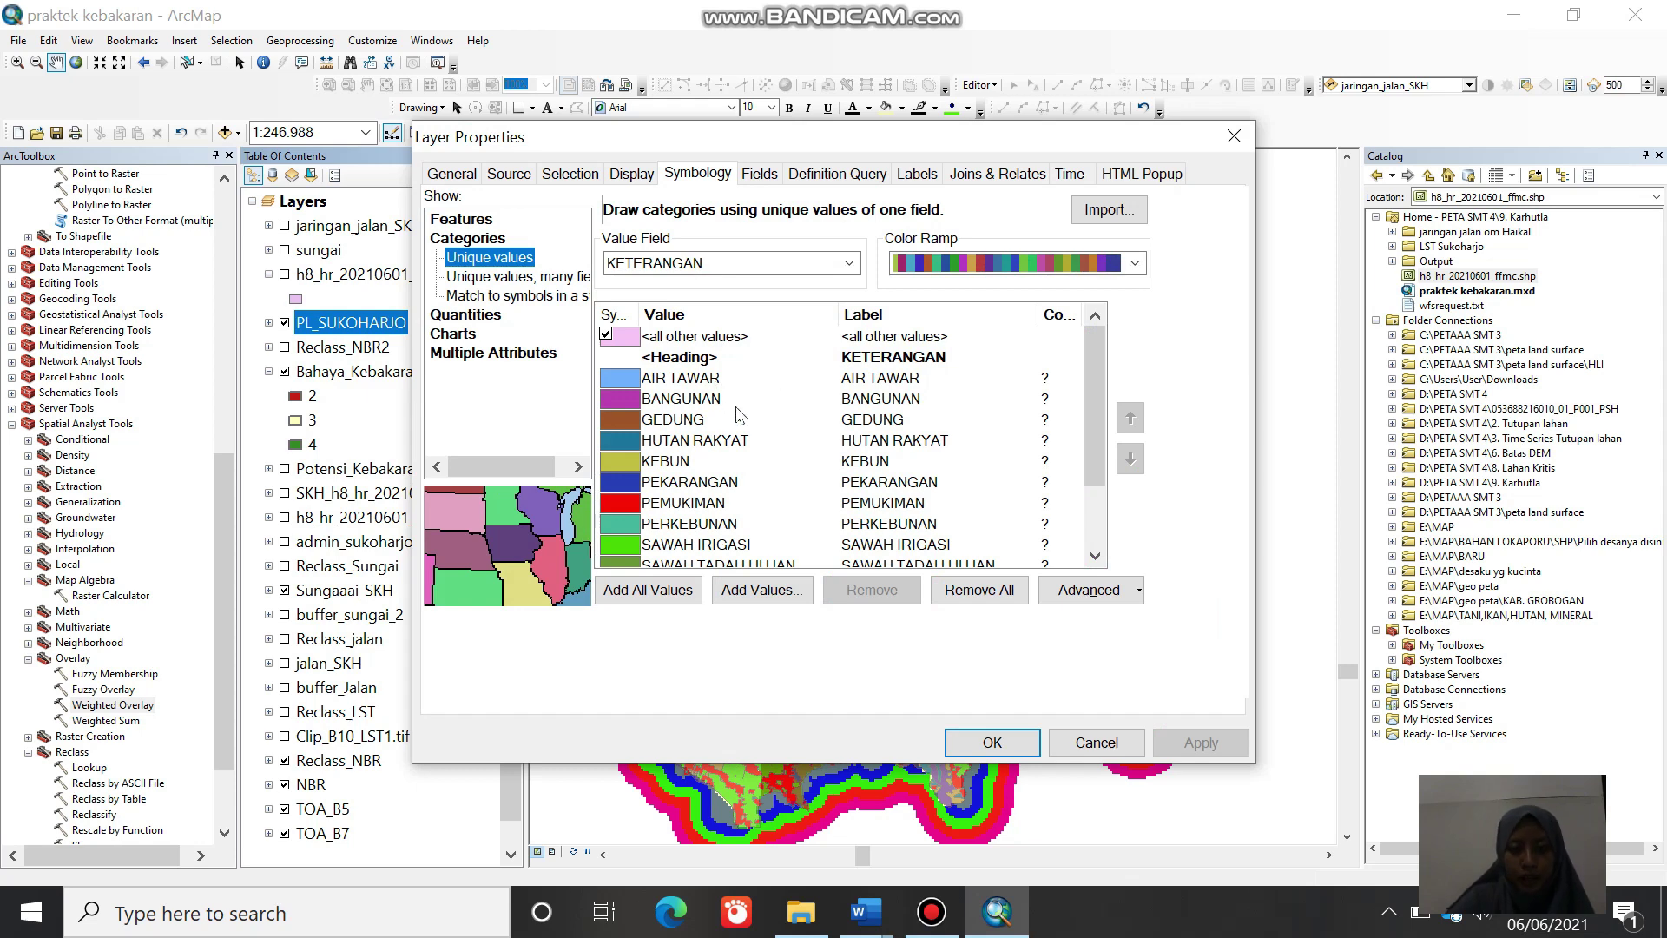
pyautogui.scroll(-2, 747, 504)
pyautogui.click(632, 174)
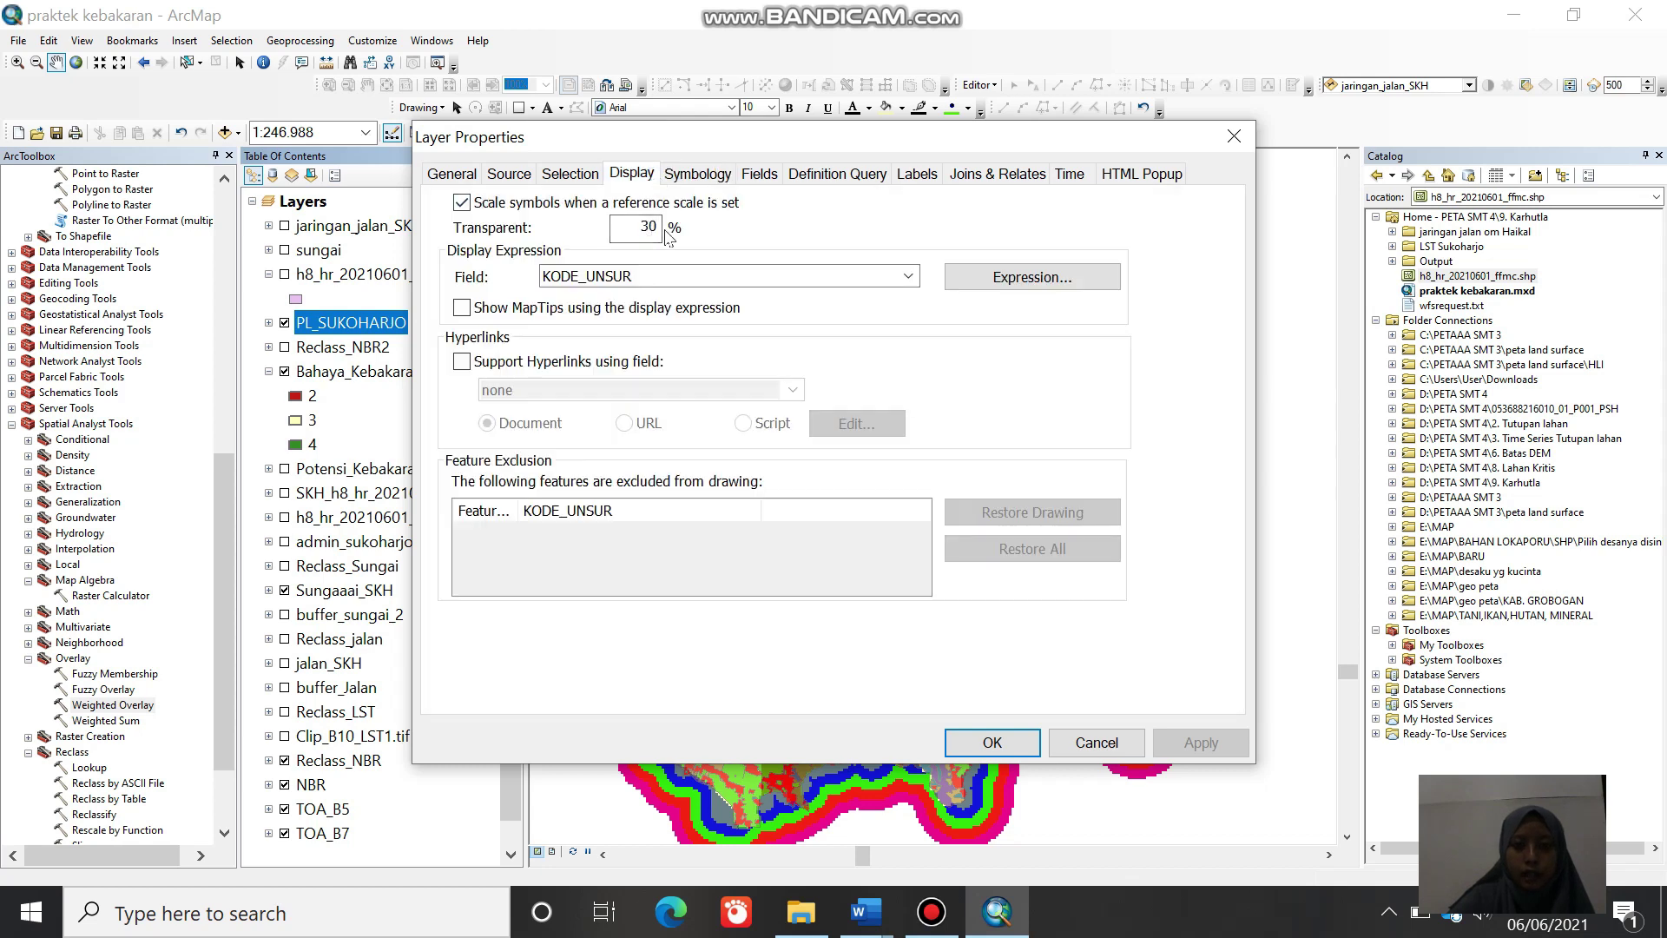
pyautogui.press('Return')
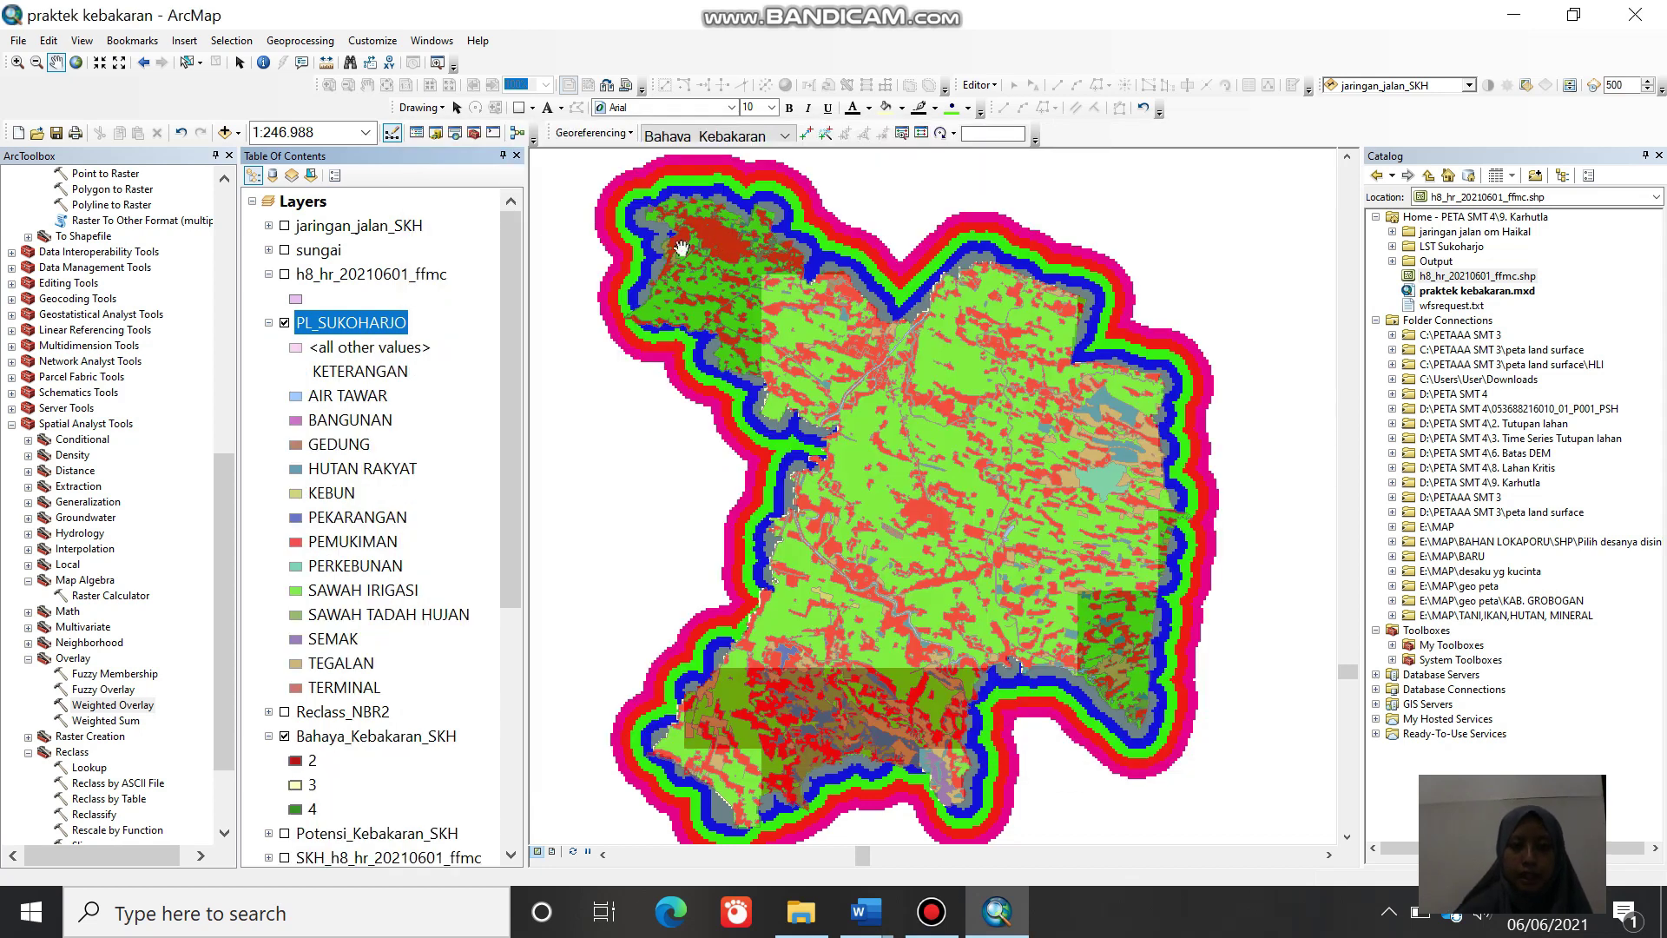